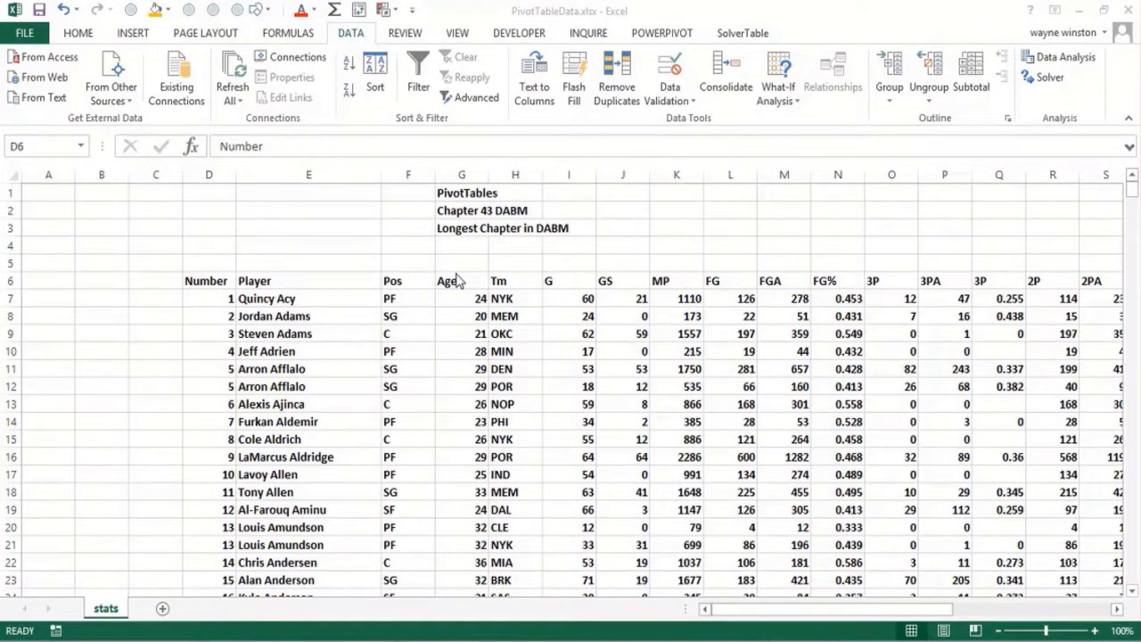
Step: Examine the player statistics table's layout and its header row 6, especially the Player, Pos and Age columns
{"action": "left_click", "coordinate": [414, 247]}
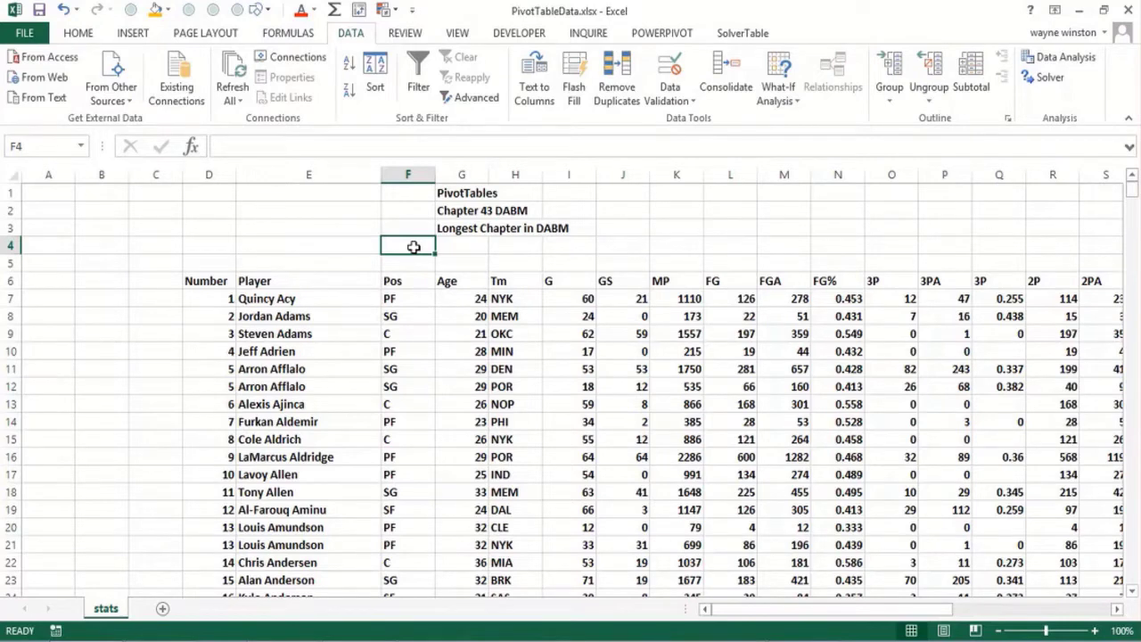
{"action": "left_click", "coordinate": [1095, 630]}
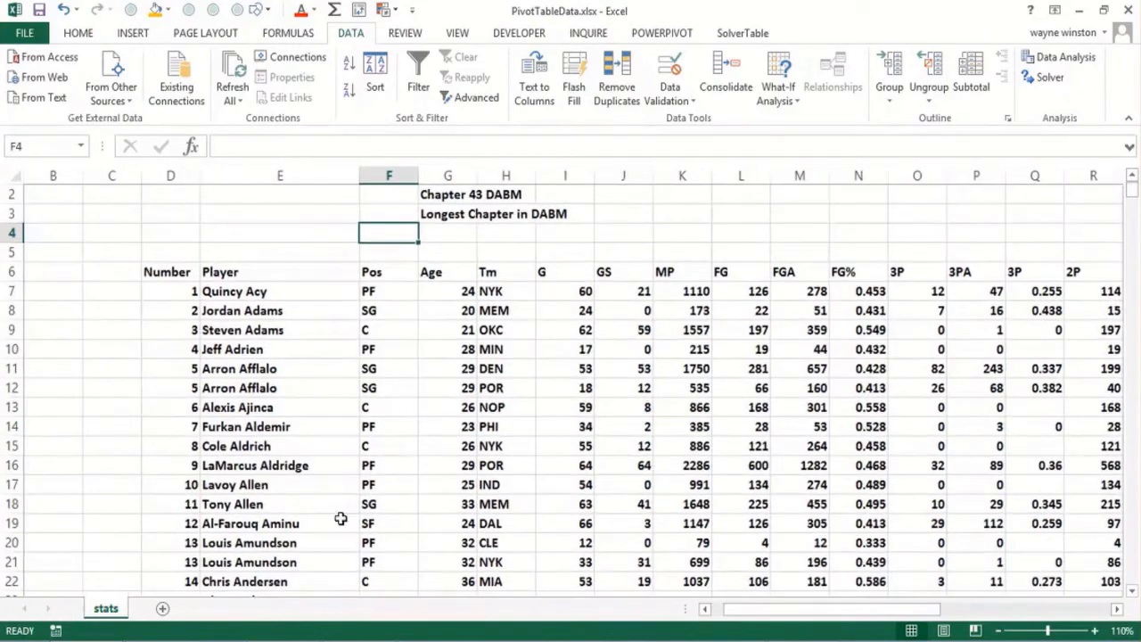
{"action": "left_click", "coordinate": [62, 311]}
{"action": "left_click", "coordinate": [58, 274]}
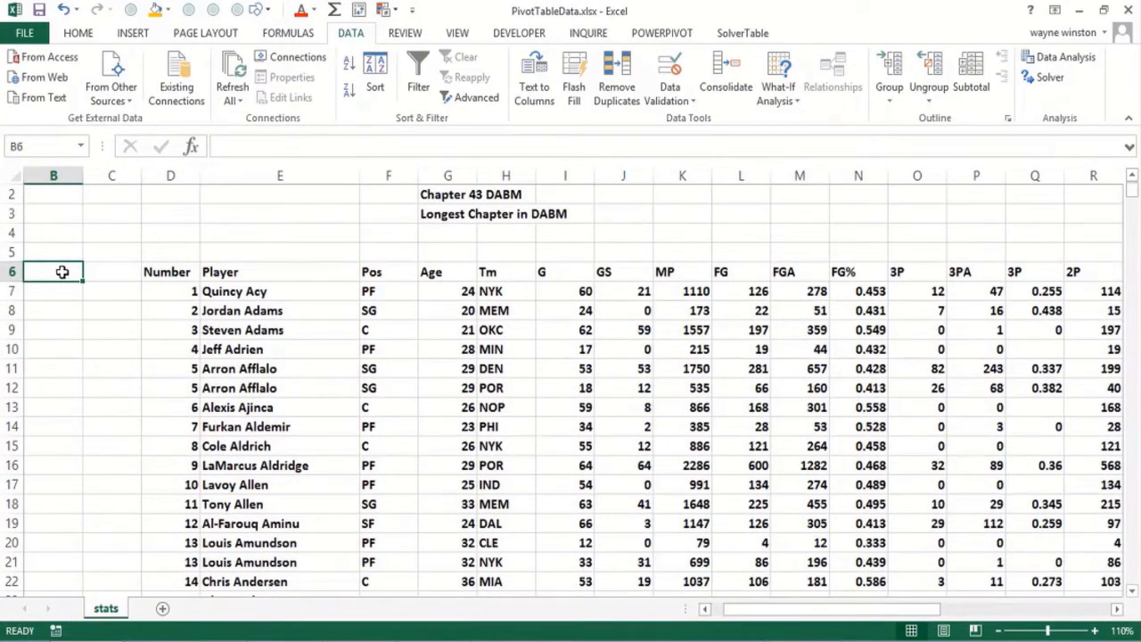
{"action": "left_click", "coordinate": [100, 239]}
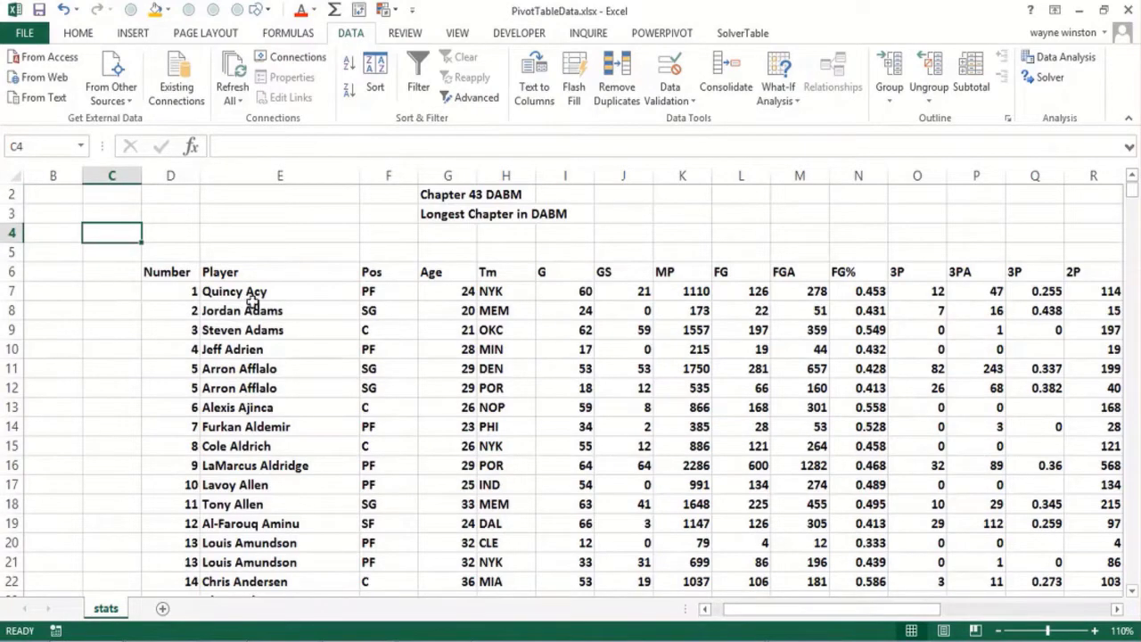
{"action": "left_click", "coordinate": [289, 298]}
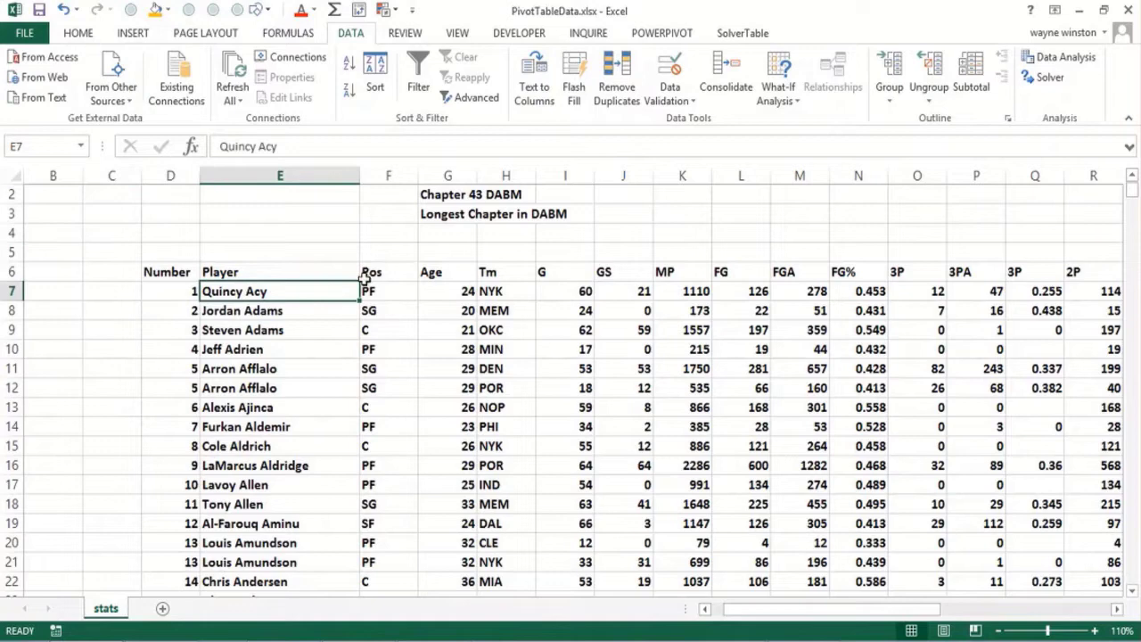
{"action": "left_click", "coordinate": [402, 270]}
{"action": "left_click", "coordinate": [457, 272]}
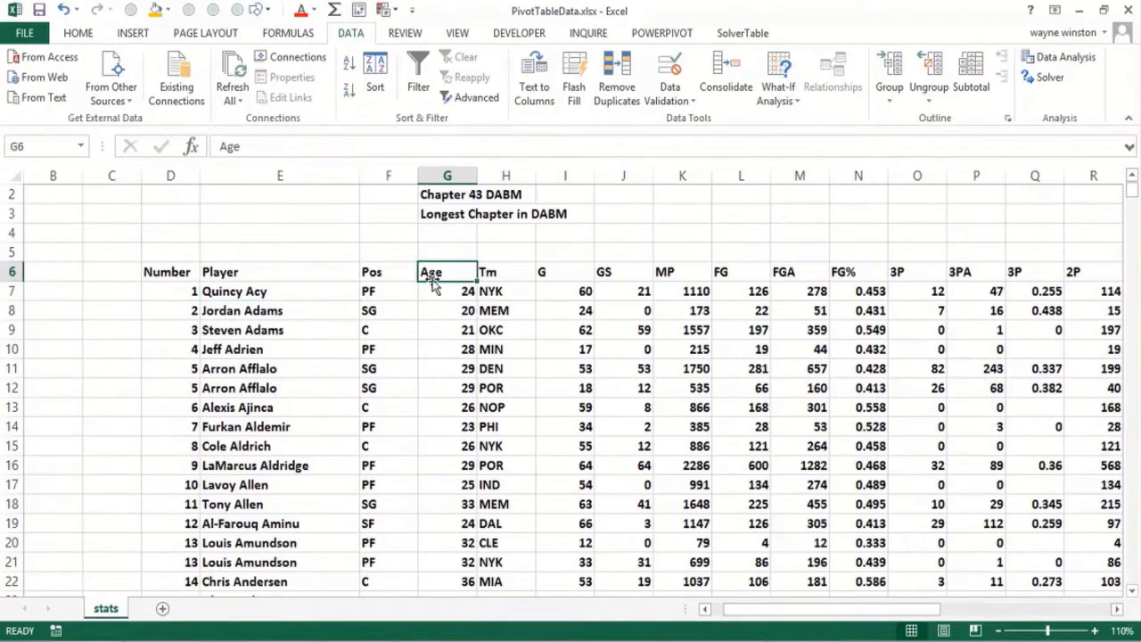
{"action": "left_click", "coordinate": [375, 272]}
{"action": "left_click", "coordinate": [443, 275]}
{"action": "left_click", "coordinate": [404, 272]}
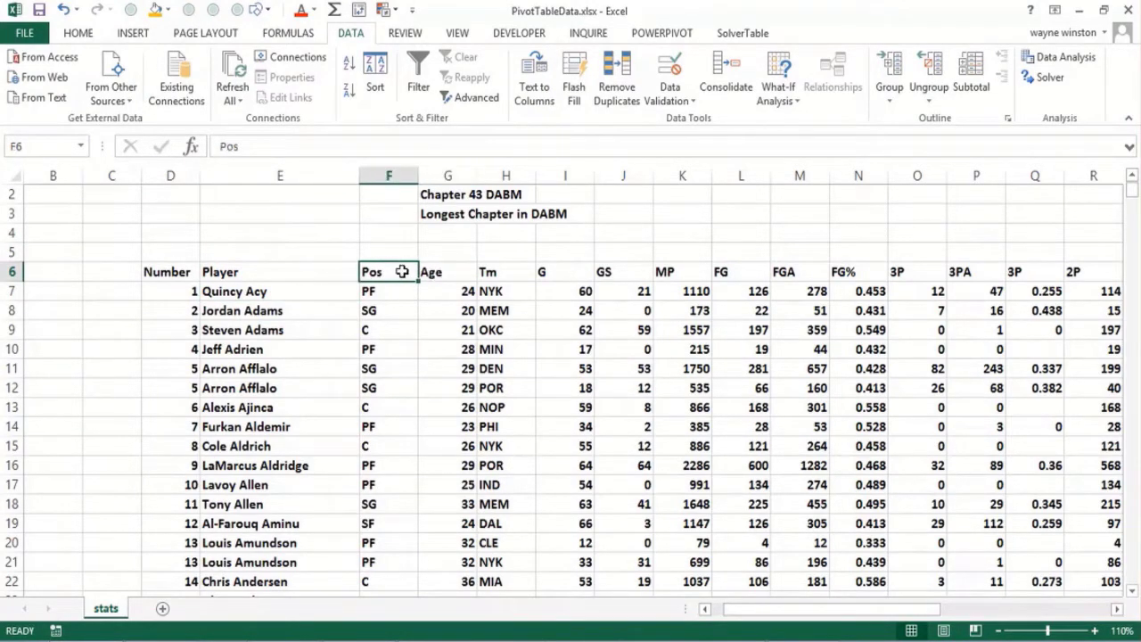
{"action": "left_click", "coordinate": [292, 387]}
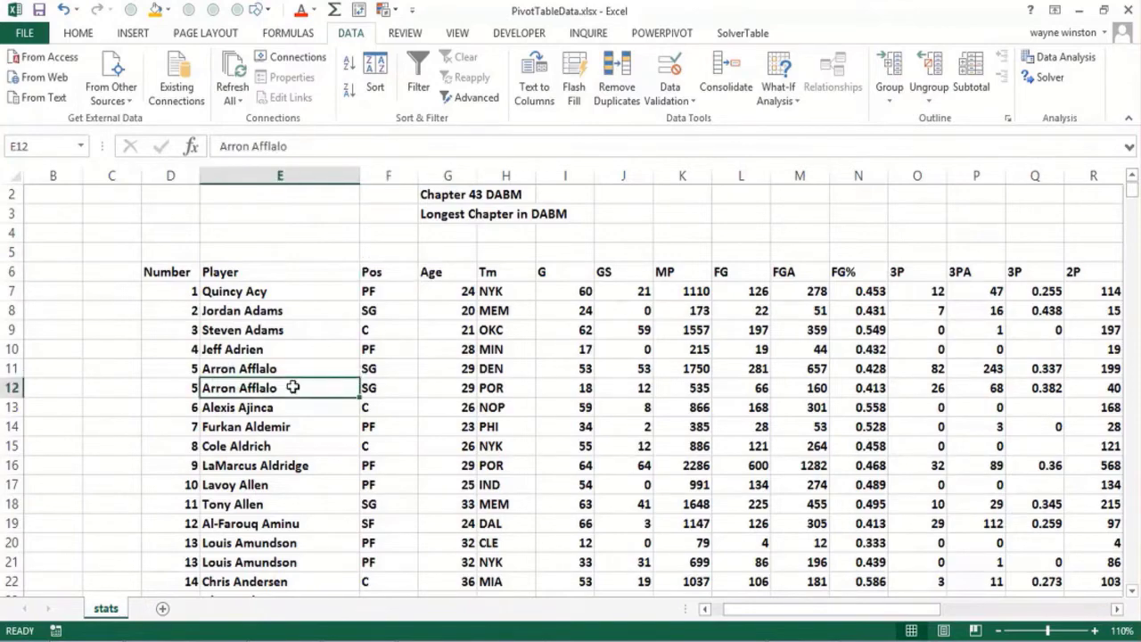
Step: Look through the player list down to its end and back, checking the teams of players listed in more than one row
{"action": "key", "text": "Down"}
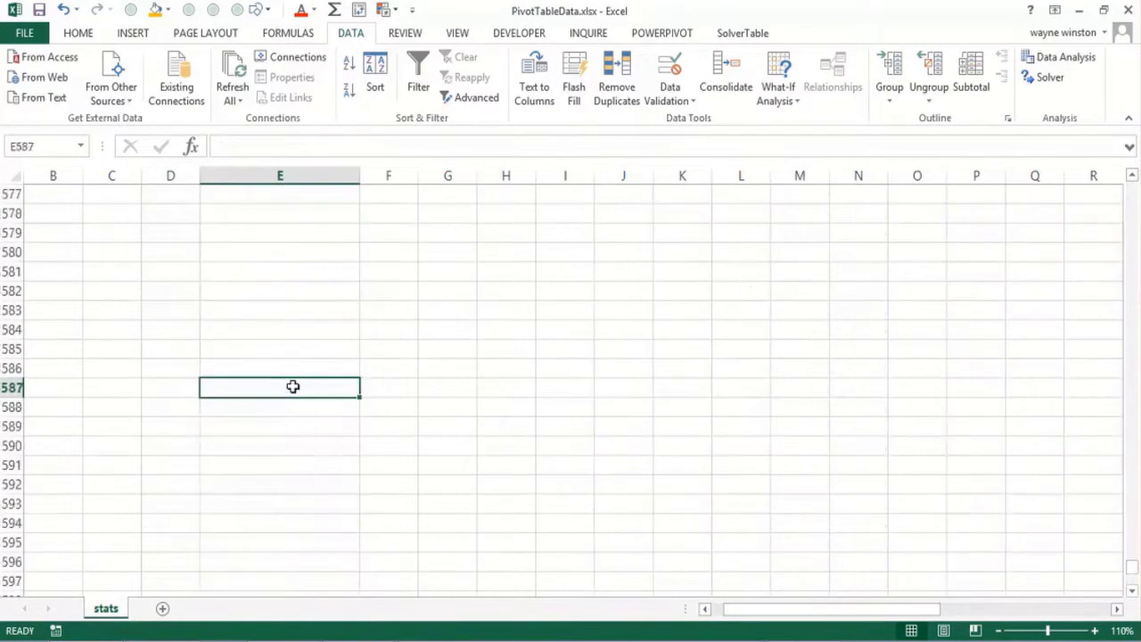
{"action": "key", "text": "Page_Up"}
{"action": "key", "text": "Page_Up"}
{"action": "key", "text": "Page_Up"}
{"action": "key", "text": "Page_Up"}
{"action": "key", "text": "Page_Up"}
{"action": "key", "text": "Page_Up"}
{"action": "key", "text": "Page_Up"}
{"action": "key", "text": "Page_Up"}
{"action": "key", "text": "Page_Up"}
{"action": "key", "text": "Page_Up"}
{"action": "key", "text": "Page_Up"}
{"action": "key", "text": "Page_Up"}
{"action": "key", "text": "Page_Up"}
{"action": "key", "text": "Page_Up"}
{"action": "key", "text": "Page_Up"}
{"action": "key", "text": "Page_Up"}
{"action": "key", "text": "Page_Up"}
{"action": "key", "text": "Page_Up"}
{"action": "key", "text": "Page_Up"}
{"action": "key", "text": "Page_Up"}
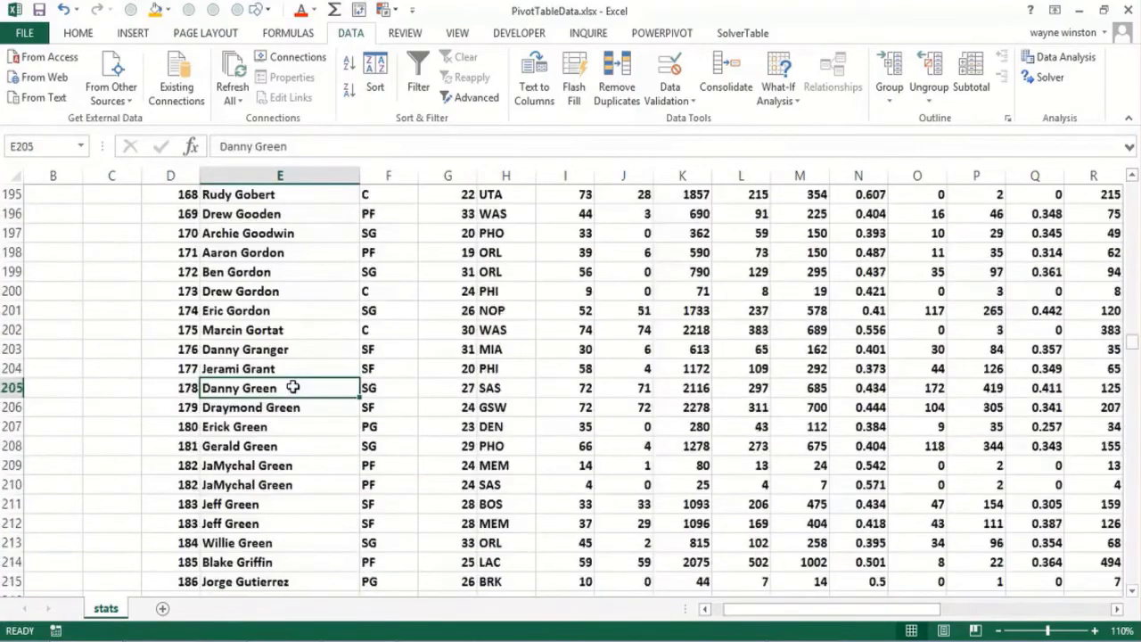
{"action": "key", "text": "Page_Down"}
{"action": "key", "text": "Page_Up"}
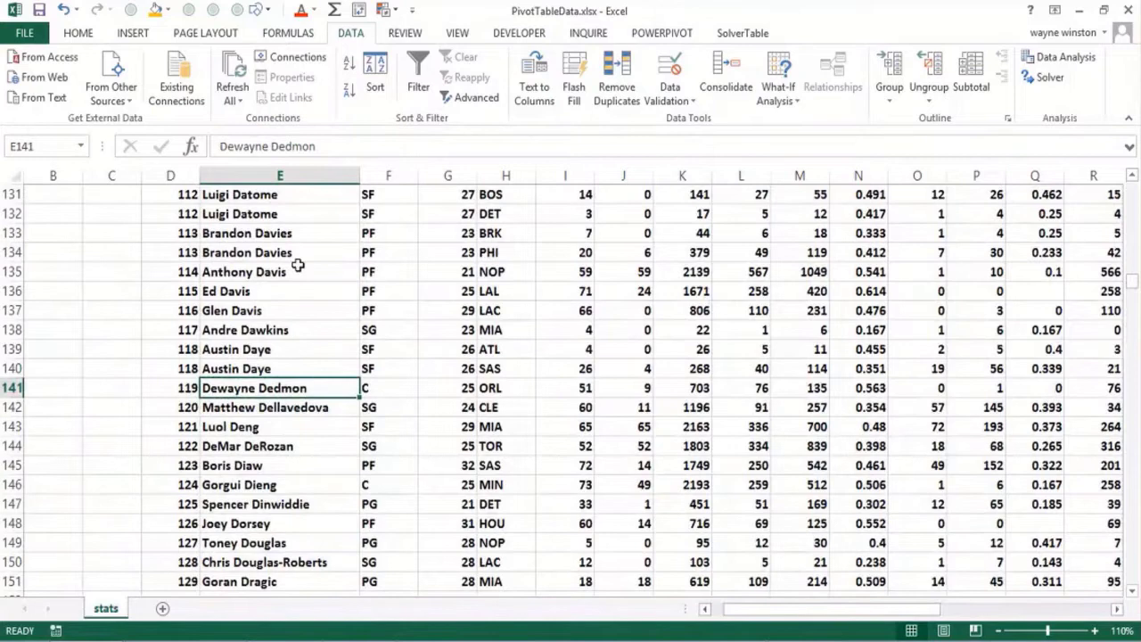
{"action": "left_click", "coordinate": [507, 255]}
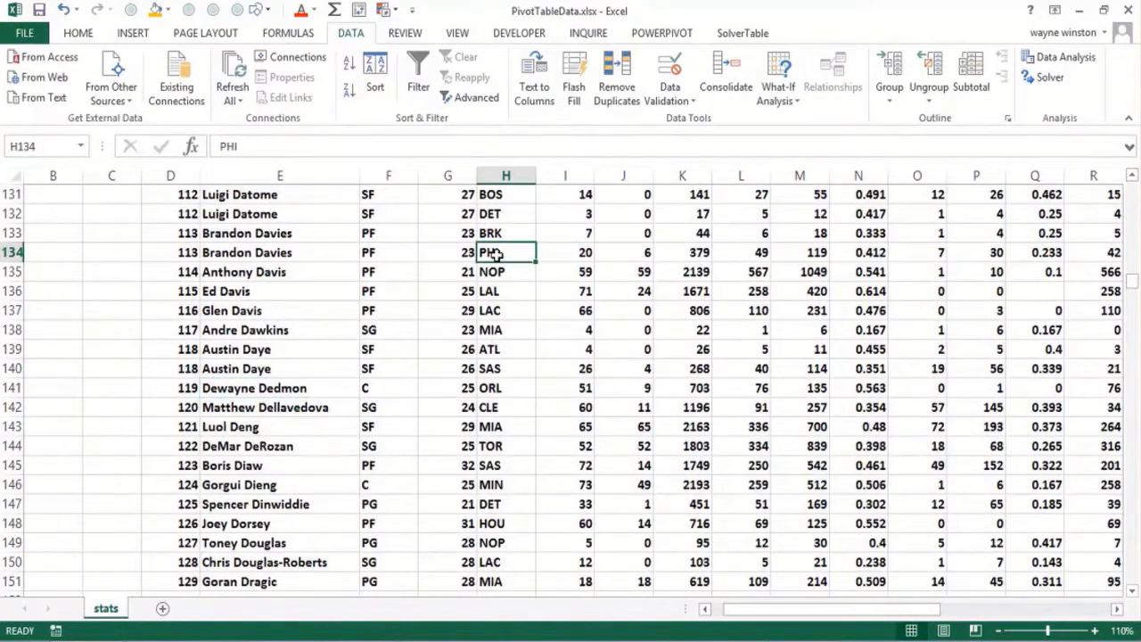
{"action": "left_click", "coordinate": [284, 254]}
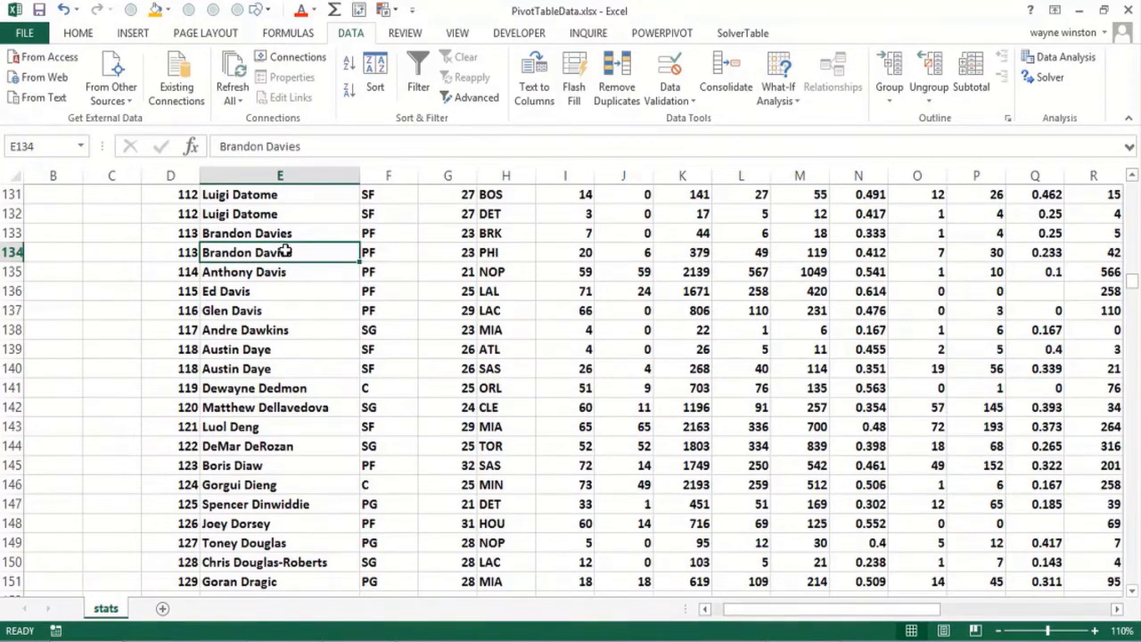
Step: Enter the question above the Player header, with "How many" in E4 and "players play each position" in E5
{"action": "key", "text": "Page_Up"}
{"action": "key", "text": "Page_Up"}
{"action": "key", "text": "Page_Up"}
{"action": "key", "text": "Page_Up"}
{"action": "key", "text": "Page_Up"}
{"action": "key", "text": "Page_Up"}
{"action": "key", "text": "Page_Up"}
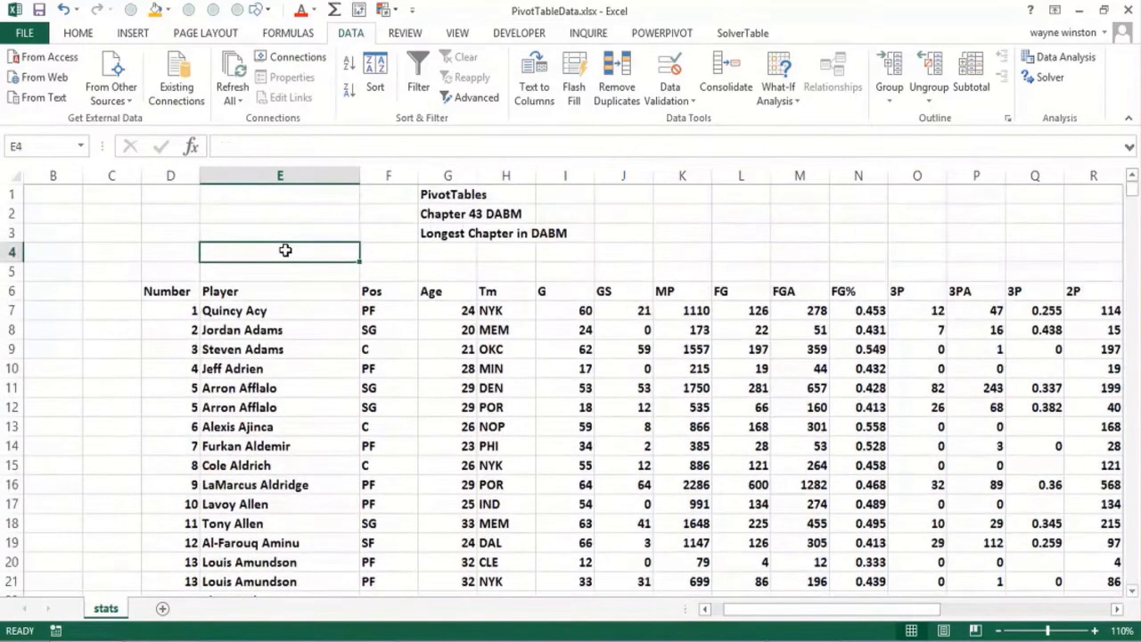
{"action": "type", "text": "v"}
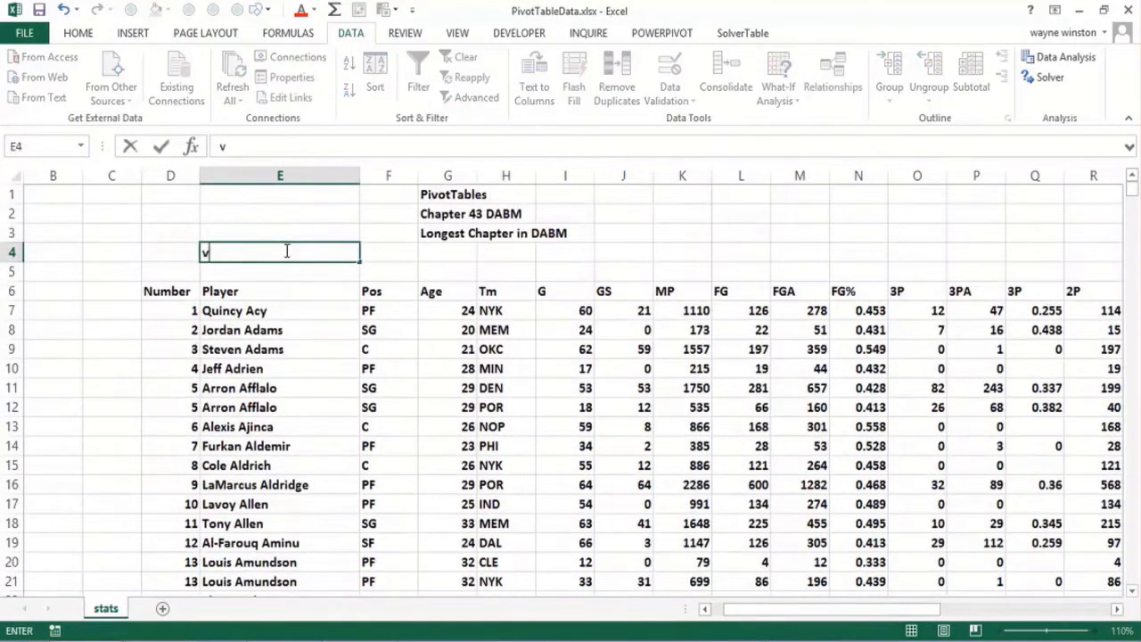
{"action": "key", "text": "Escape"}
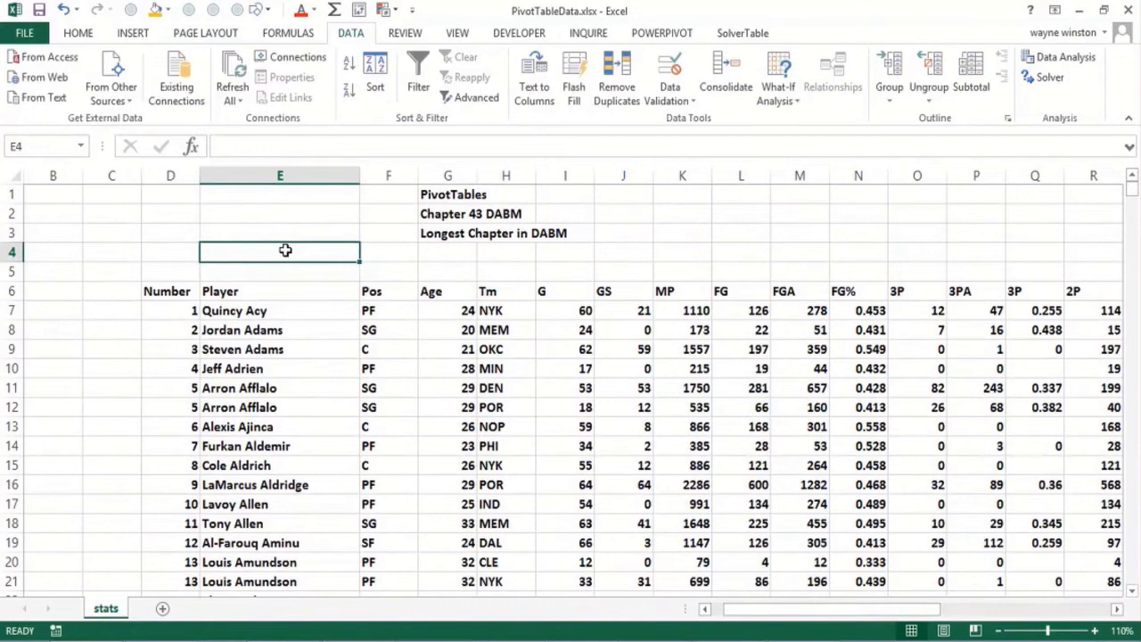
{"action": "type", "text": "How "}
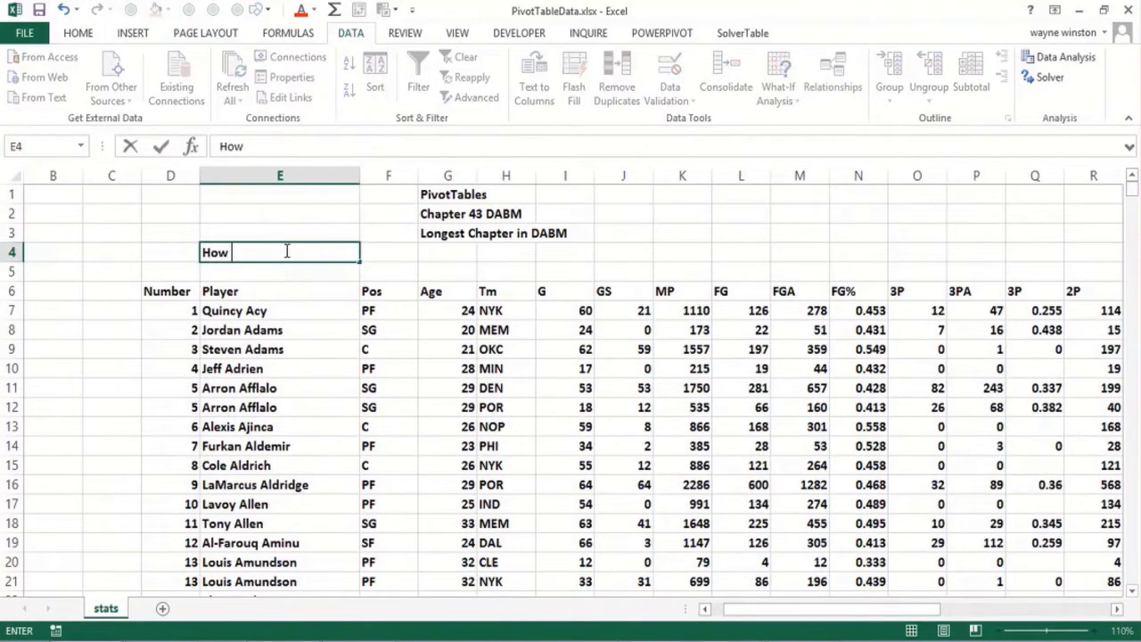
{"action": "type", "text": "many"}
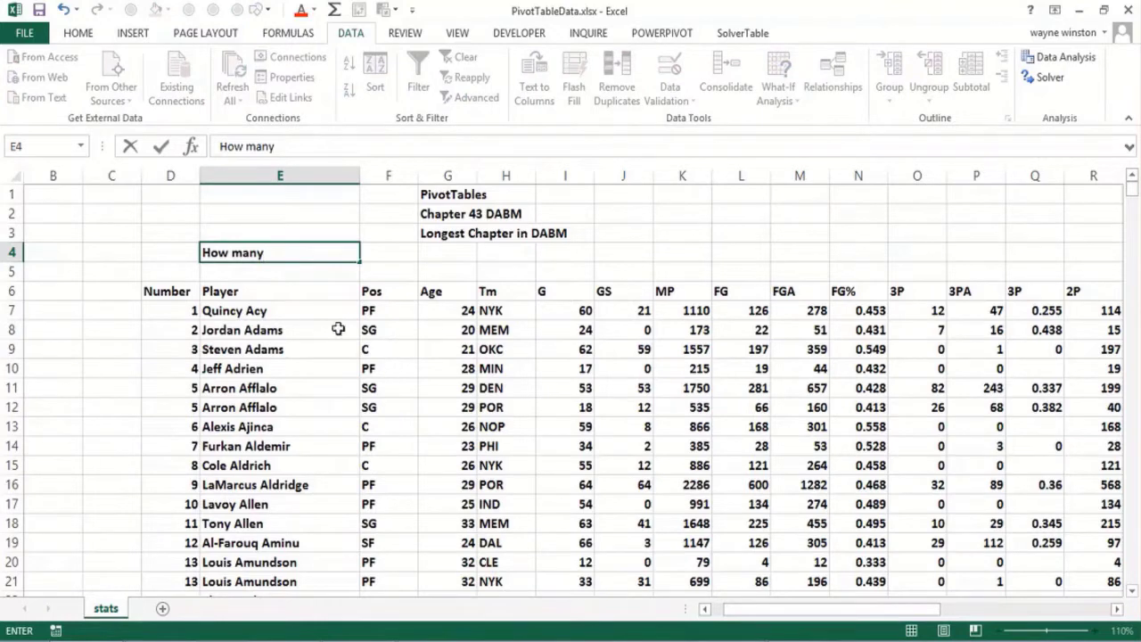
{"action": "left_click", "coordinate": [291, 271]}
{"action": "type", "text": "player"}
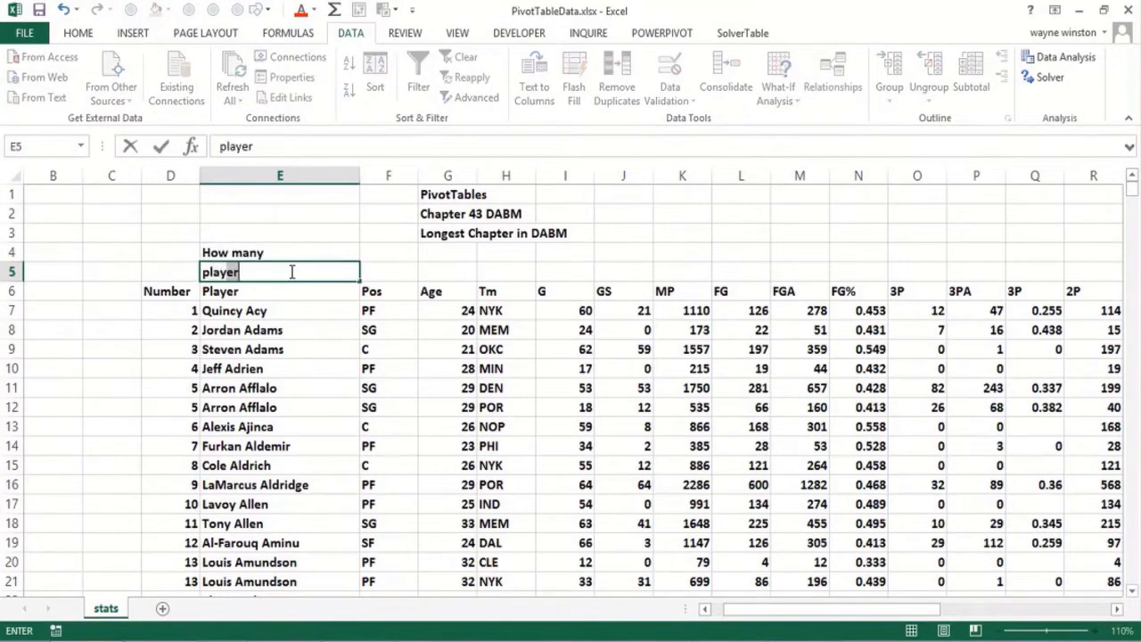
{"action": "type", "text": "s pla"}
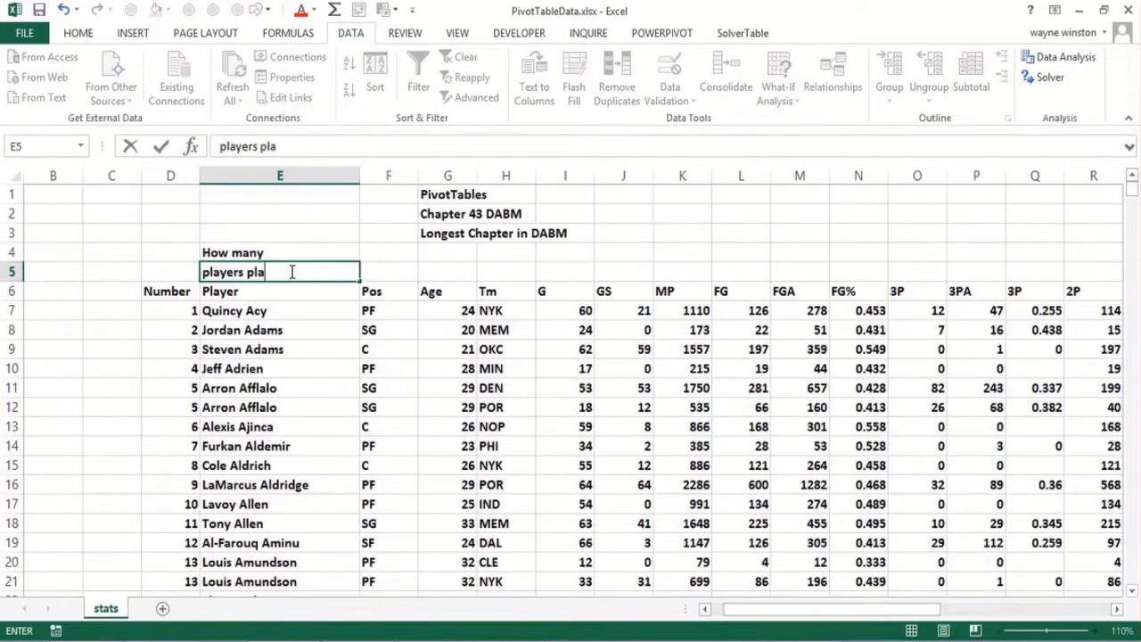
{"action": "type", "text": "y each position"}
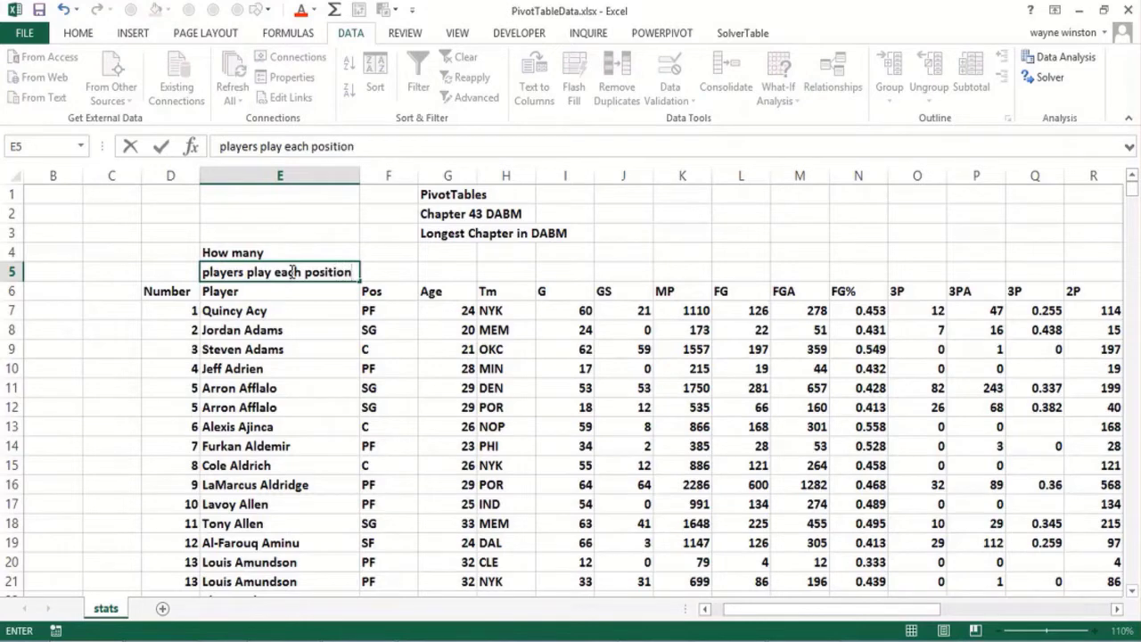
Step: Enter the question "What fraction of the players play each position" in cell F5
{"action": "key", "text": "Tab"}
{"action": "type", "text": "Wha"}
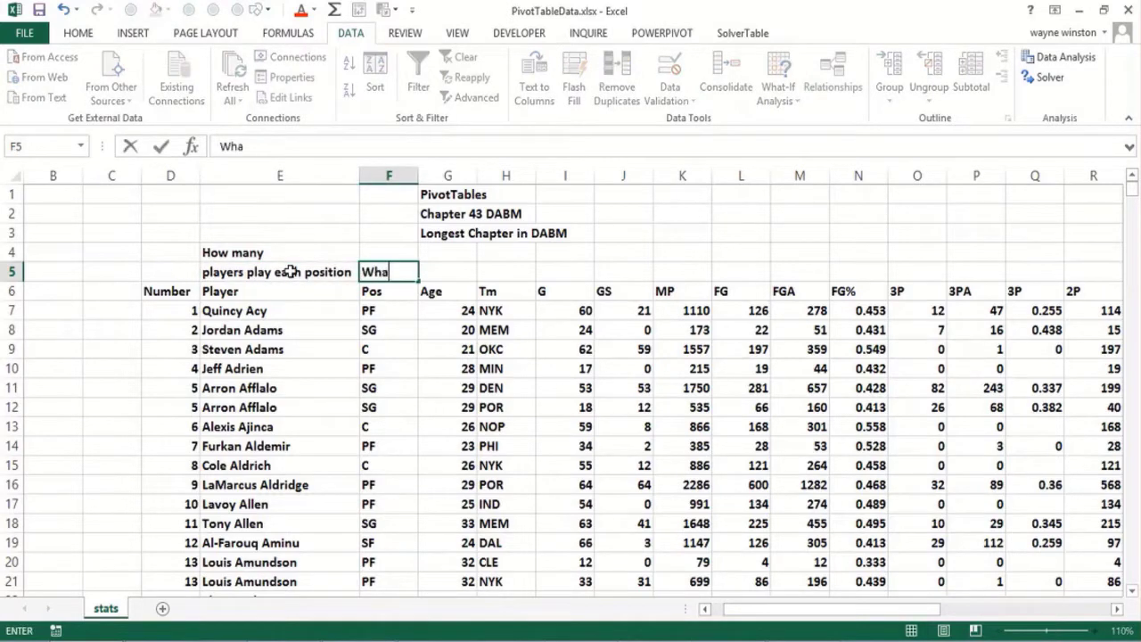
{"action": "type", "text": "t fractio"}
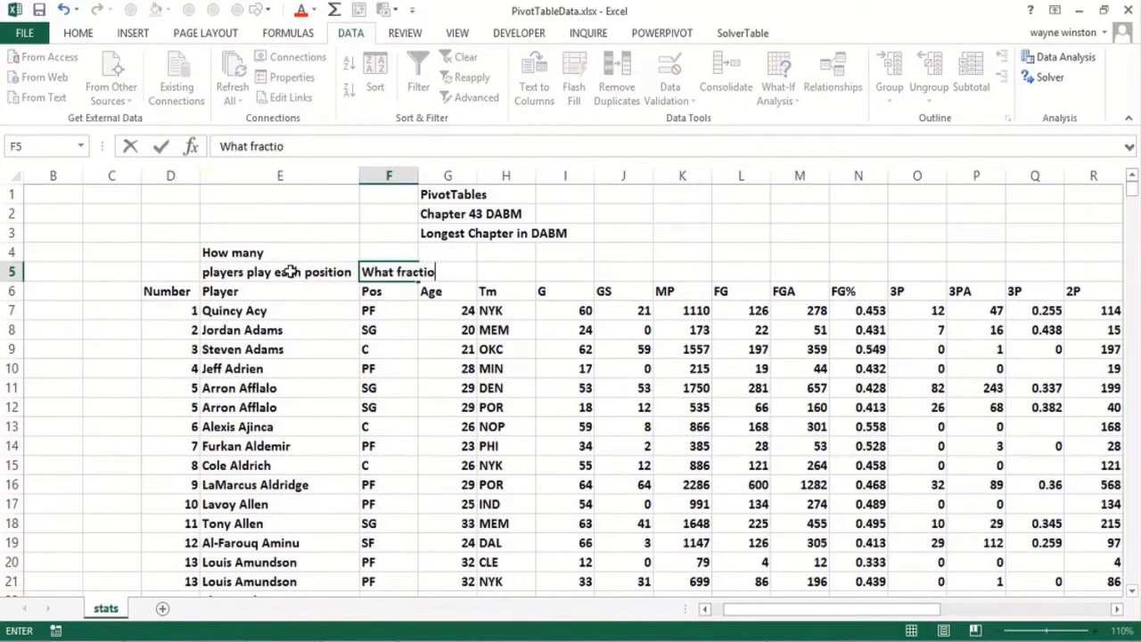
{"action": "type", "text": "n of the palye"}
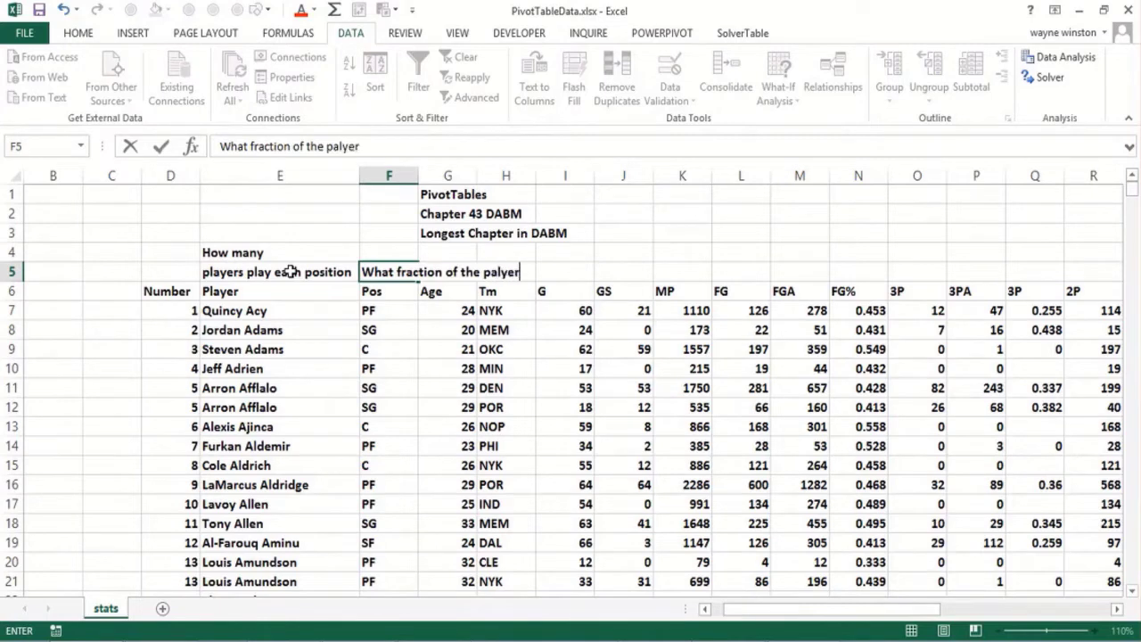
{"action": "type", "text": "r"}
{"action": "key", "text": "BackSpace"}
{"action": "key", "text": "BackSpace"}
{"action": "key", "text": "BackSpace"}
{"action": "key", "text": "BackSpace"}
{"action": "key", "text": "BackSpace"}
{"action": "type", "text": "layers play each position"}
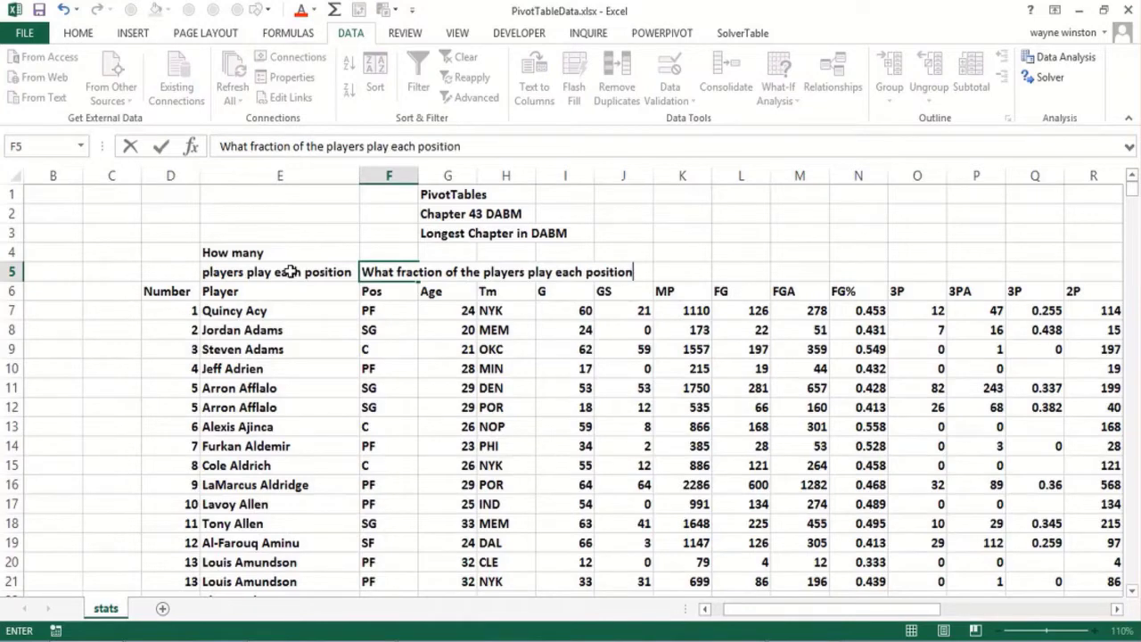
{"action": "key", "text": "Return"}
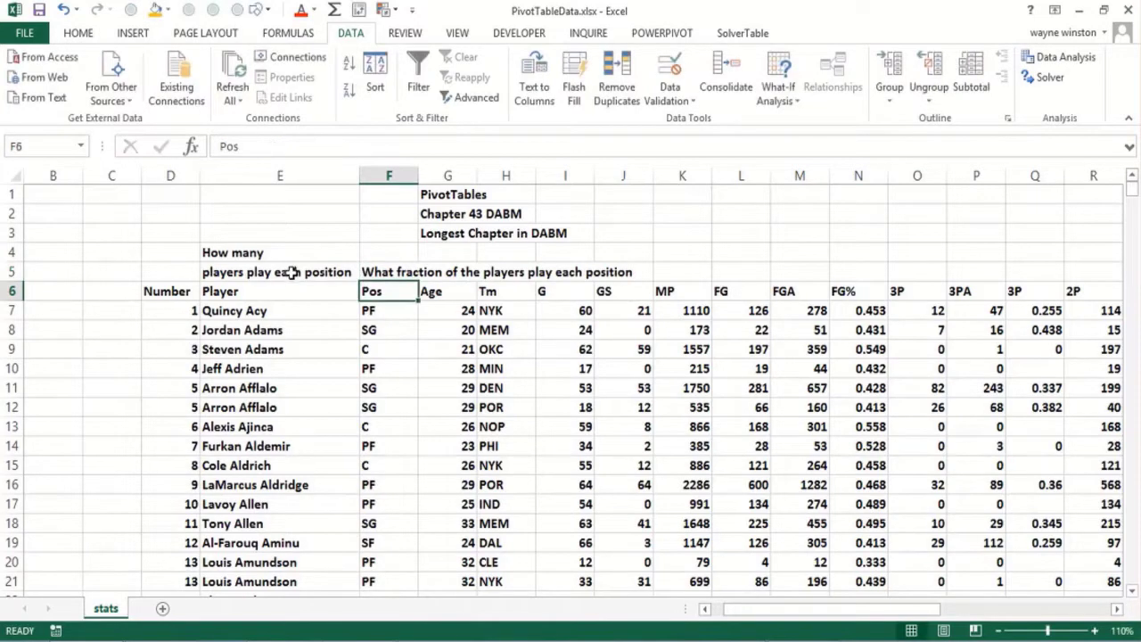
Step: Enter "For each position" in cell K1 and "Total Rebounds" in K2
{"action": "left_click", "coordinate": [673, 189]}
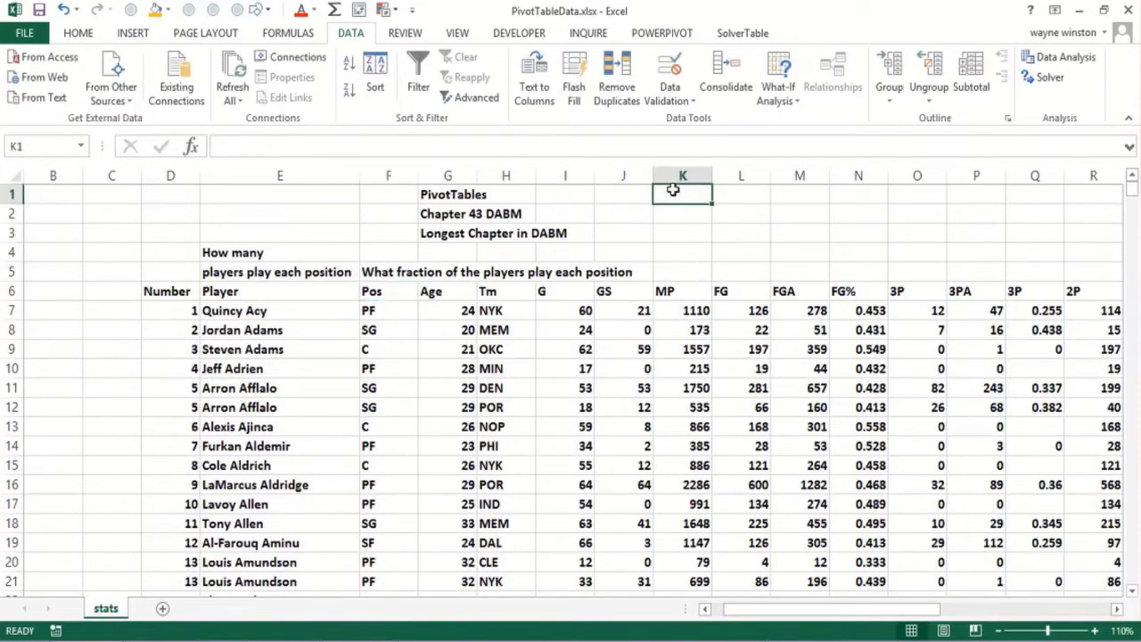
{"action": "type", "text": "For each position"}
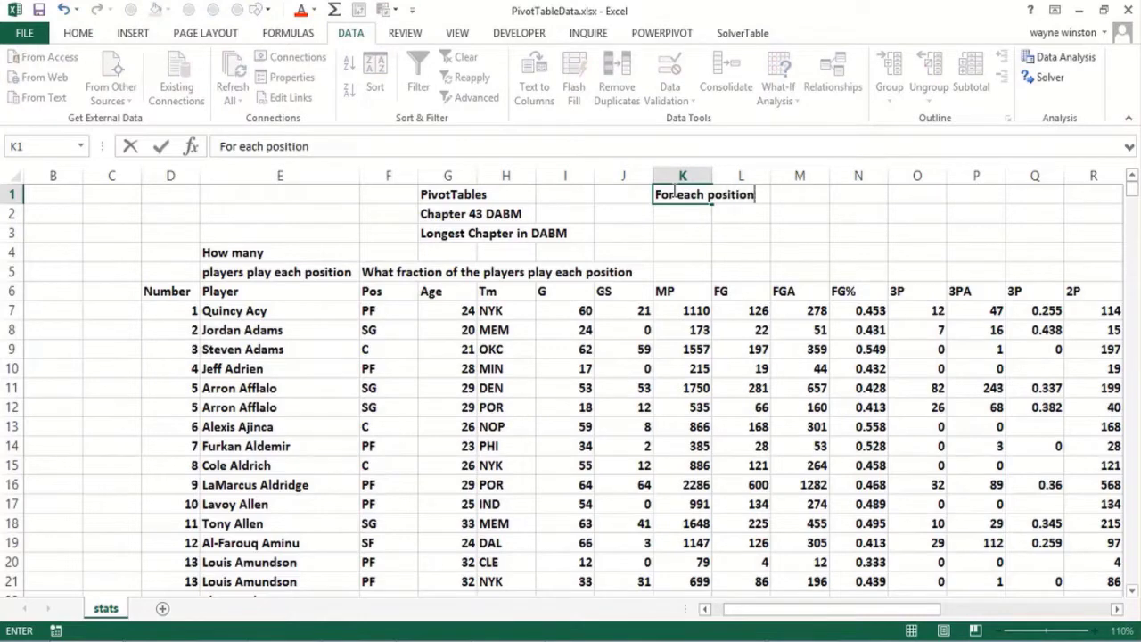
{"action": "key", "text": "Return"}
{"action": "type", "text": "T"}
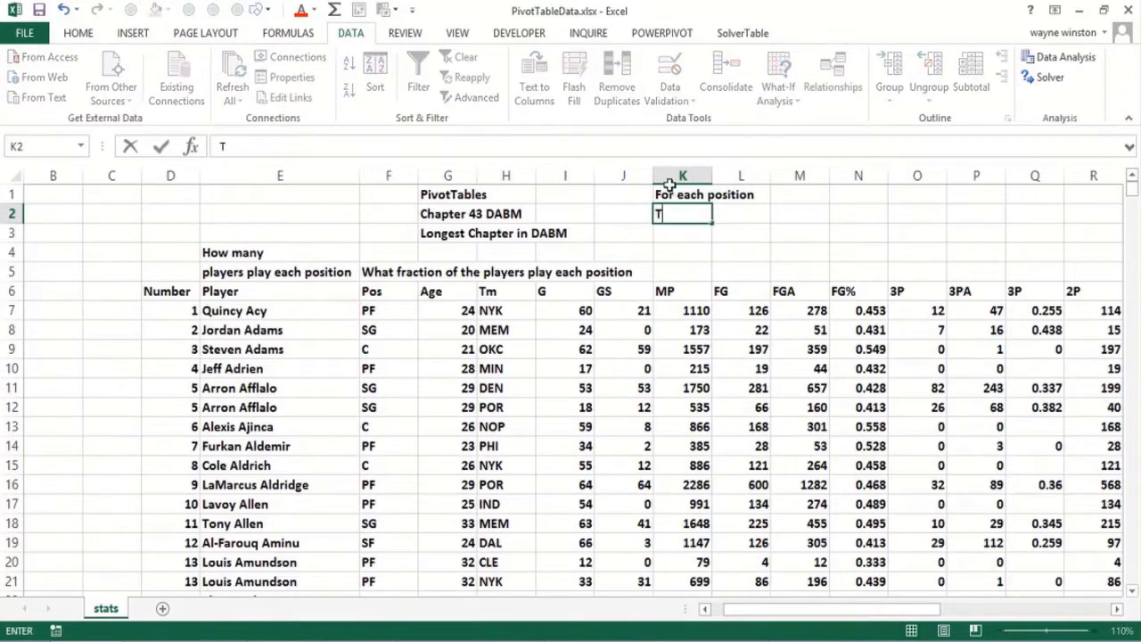
{"action": "type", "text": "otal Rebounds"}
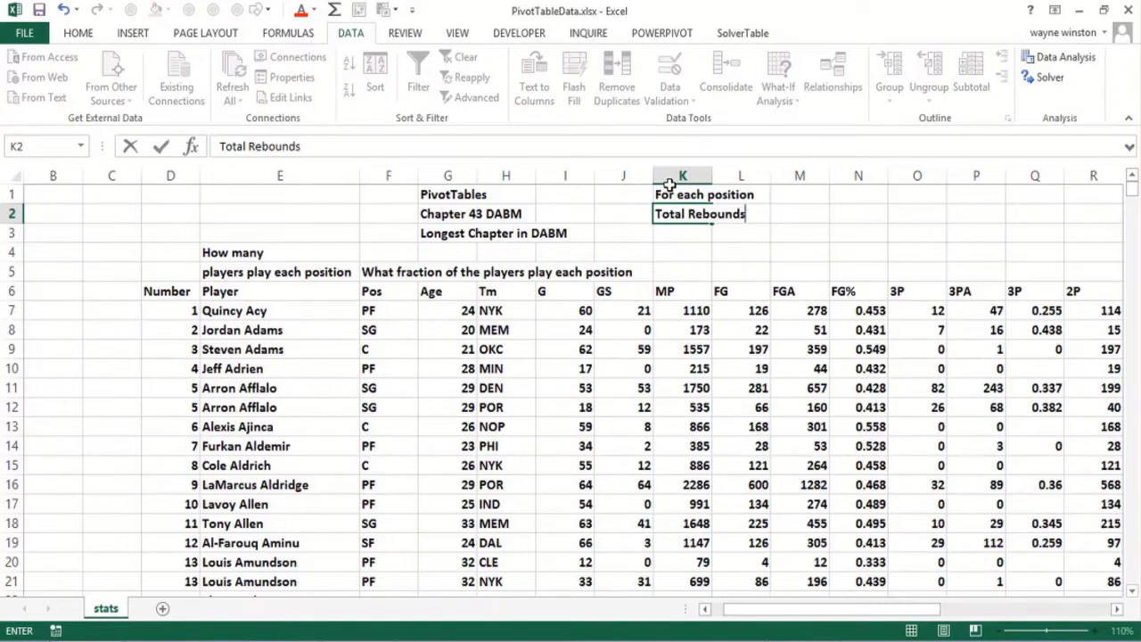
{"action": "key", "text": "Return"}
Step: Enter "Total Assists" in cell K3, below the rebounds label
{"action": "key", "text": "Return"}
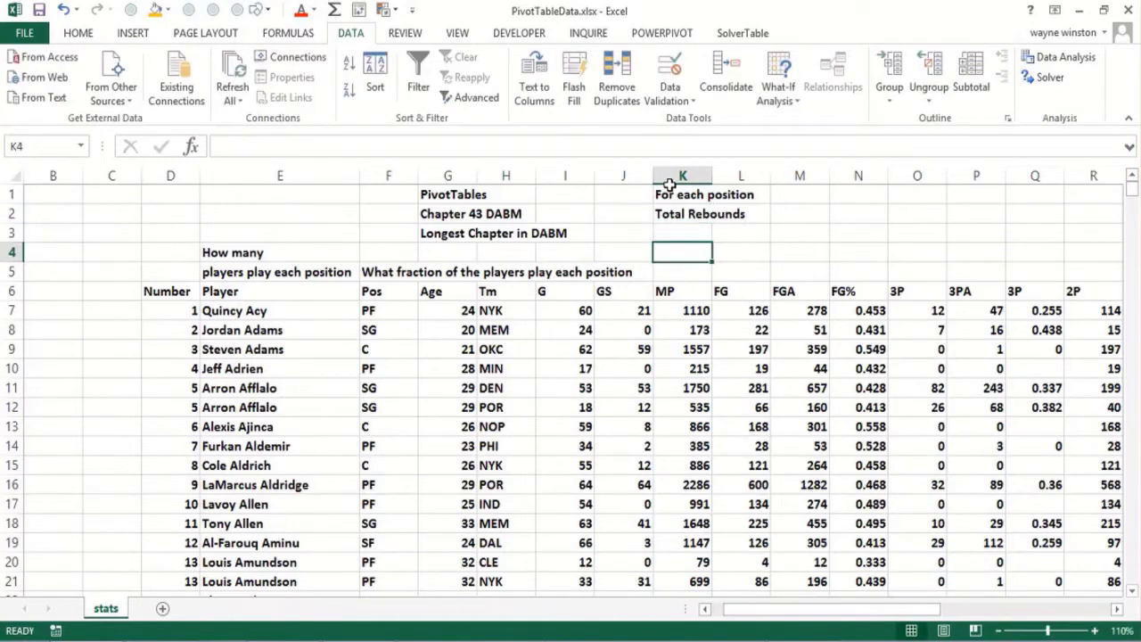
{"action": "key", "text": "Up"}
{"action": "type", "text": "Total "}
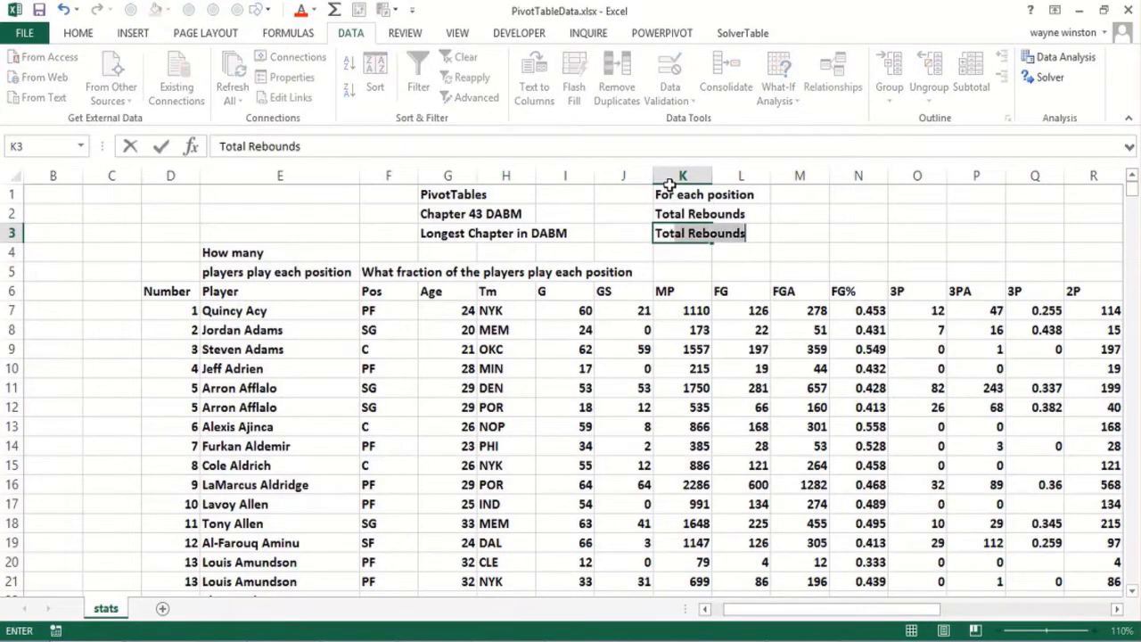
{"action": "type", "text": "Assists"}
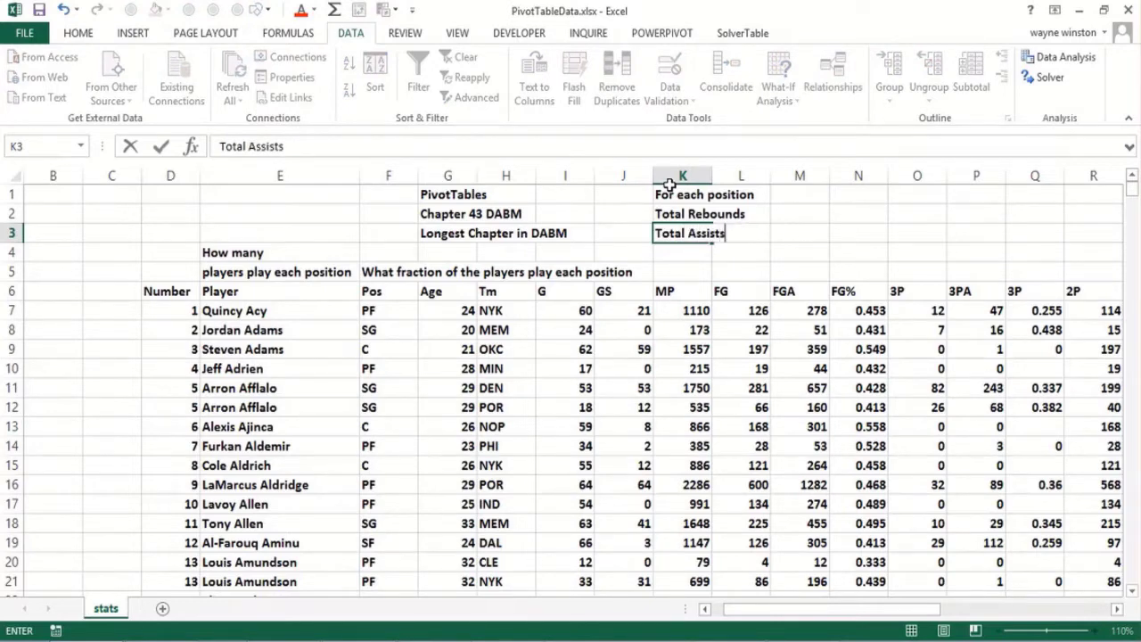
{"action": "key", "text": "Return"}
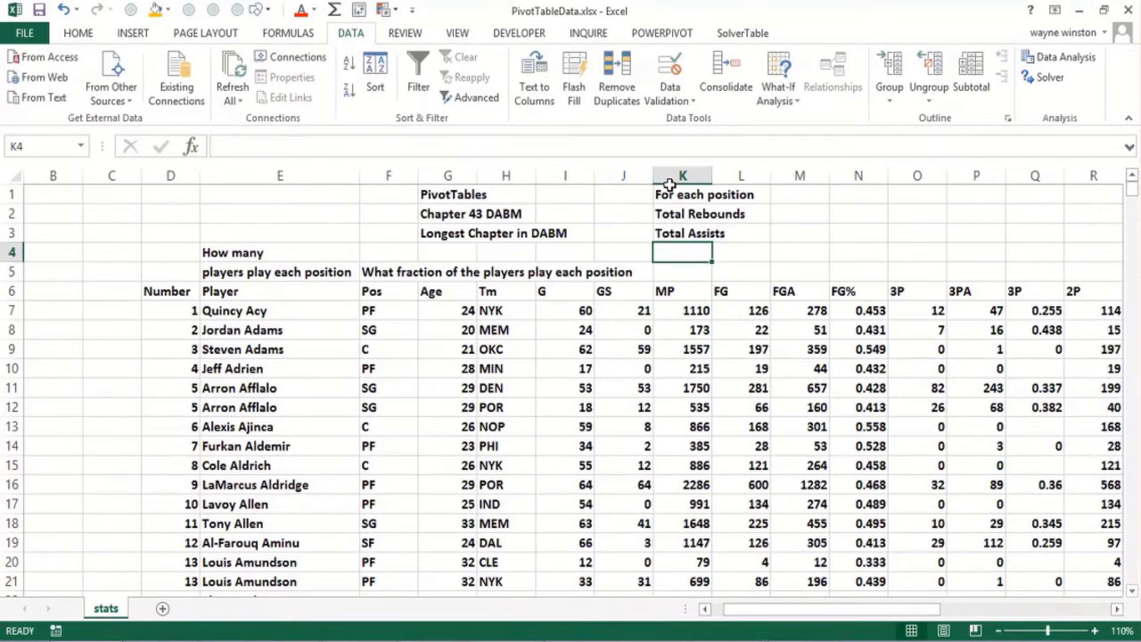
{"action": "left_click", "coordinate": [689, 232]}
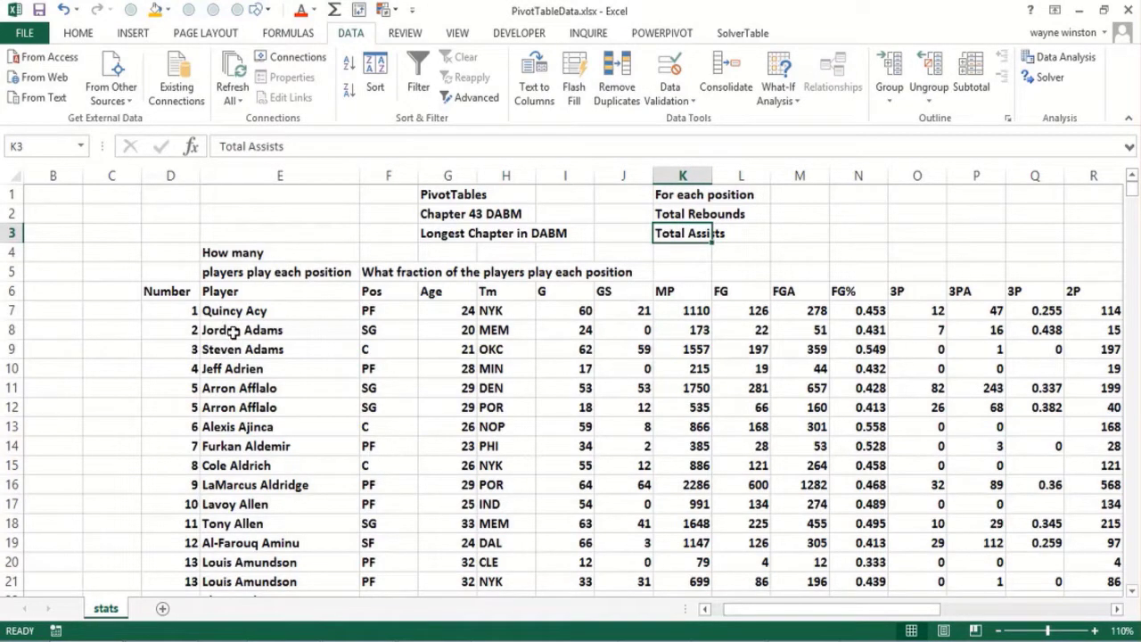
Step: Insert an entire blank row above the header row of the player statistics, separating the notes from the data
{"action": "left_click", "coordinate": [274, 292]}
{"action": "right_click", "coordinate": [273, 289]}
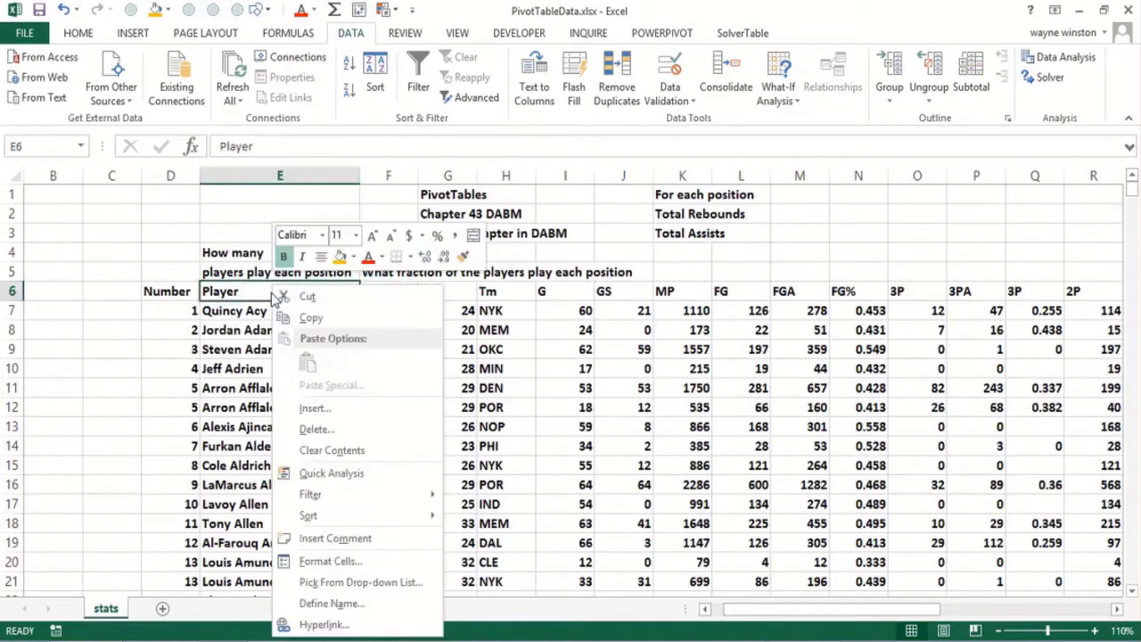
{"action": "left_click", "coordinate": [307, 409]}
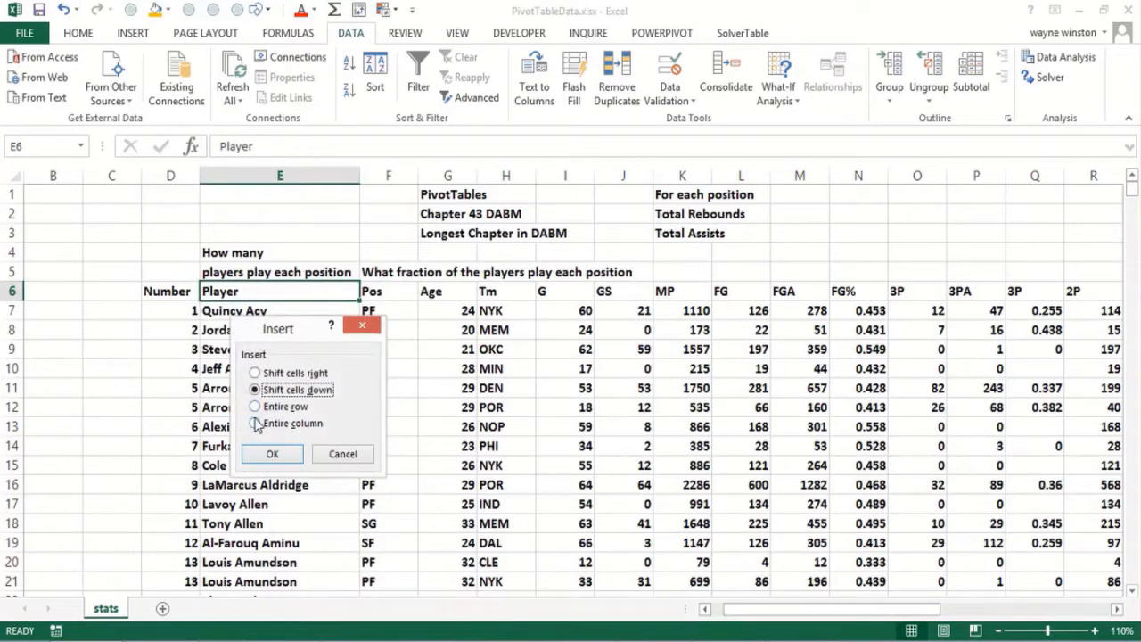
{"action": "left_click", "coordinate": [256, 408]}
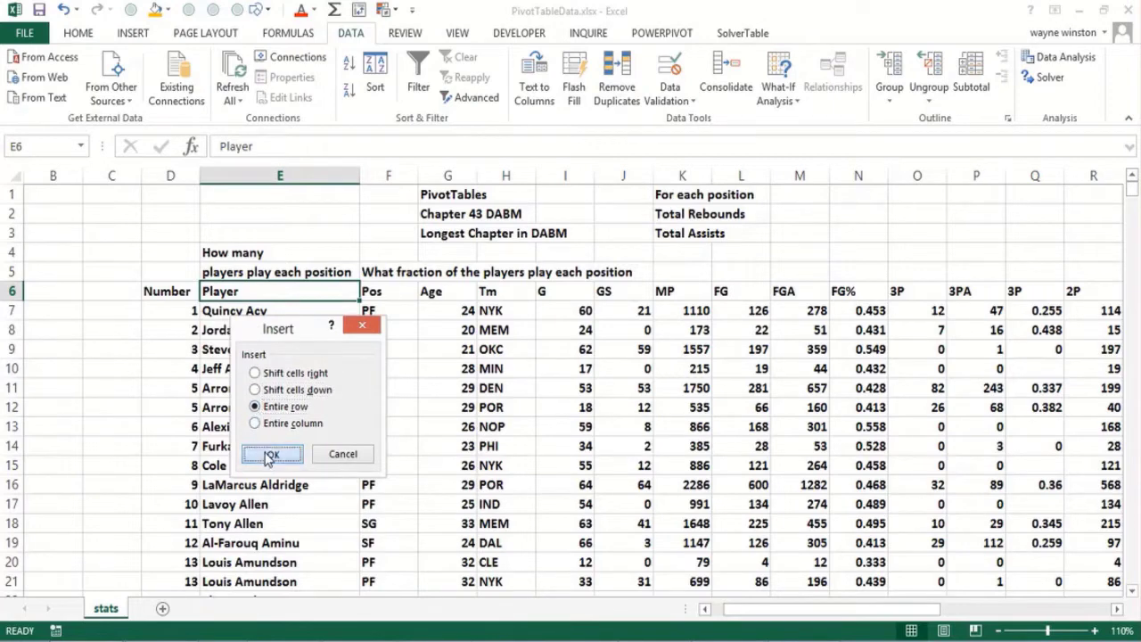
{"action": "left_click", "coordinate": [269, 456]}
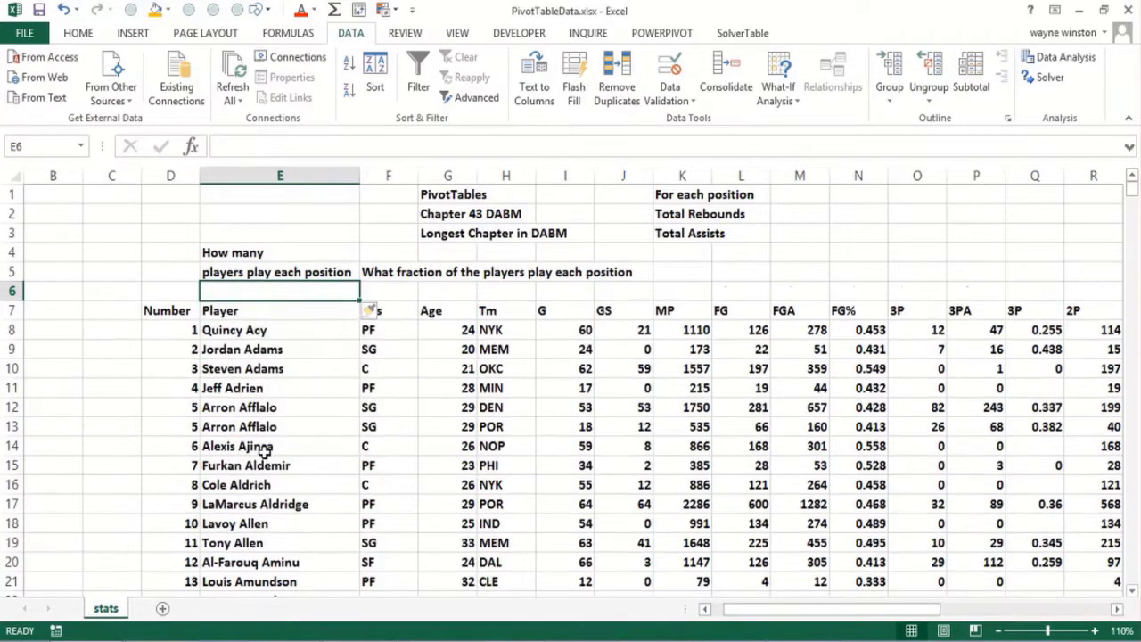
Step: Fill the whole player data range, from the Number header in D7 through AG570, with orange
{"action": "left_click", "coordinate": [184, 314]}
{"action": "key", "text": "ctrl+shift+Right"}
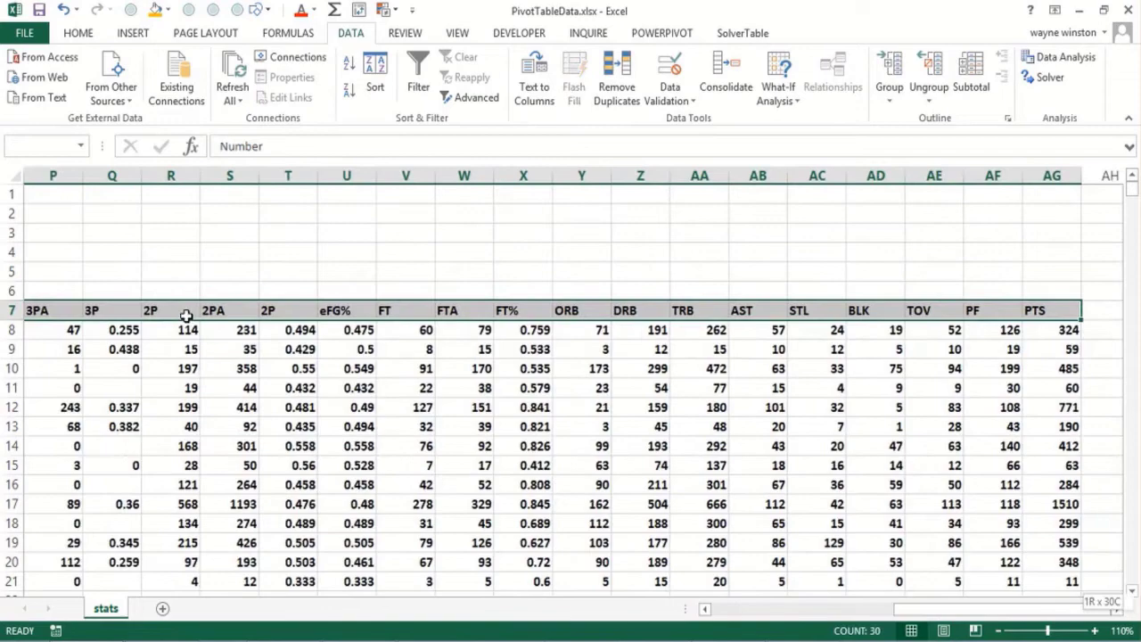
{"action": "key", "text": "ctrl+shift+Down"}
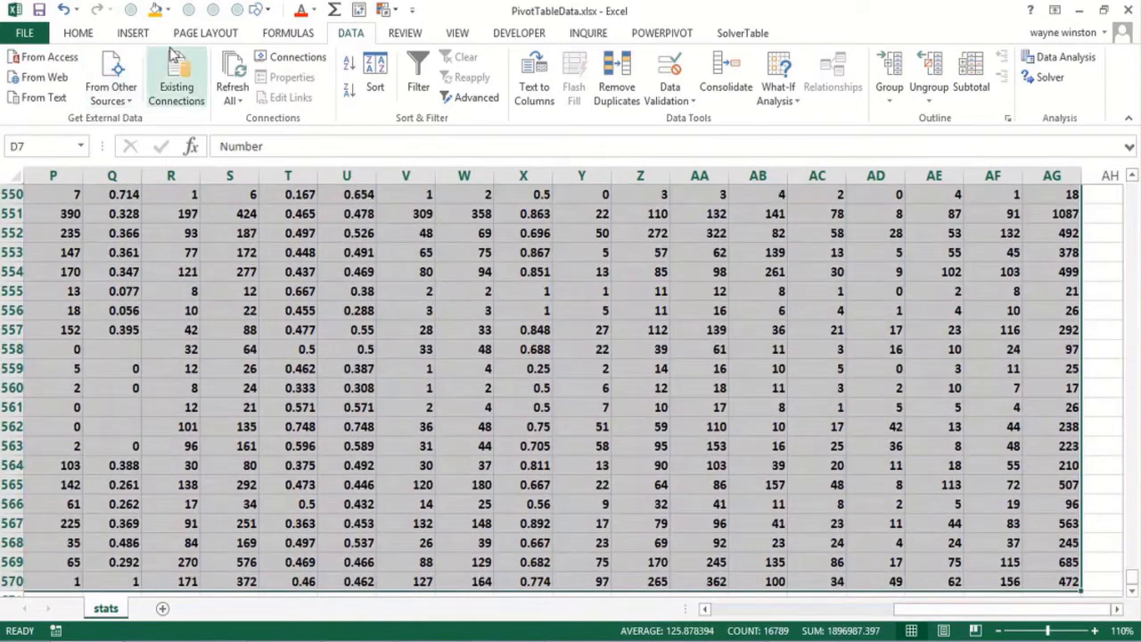
{"action": "left_click", "coordinate": [156, 7]}
{"action": "key", "text": "ctrl+Home"}
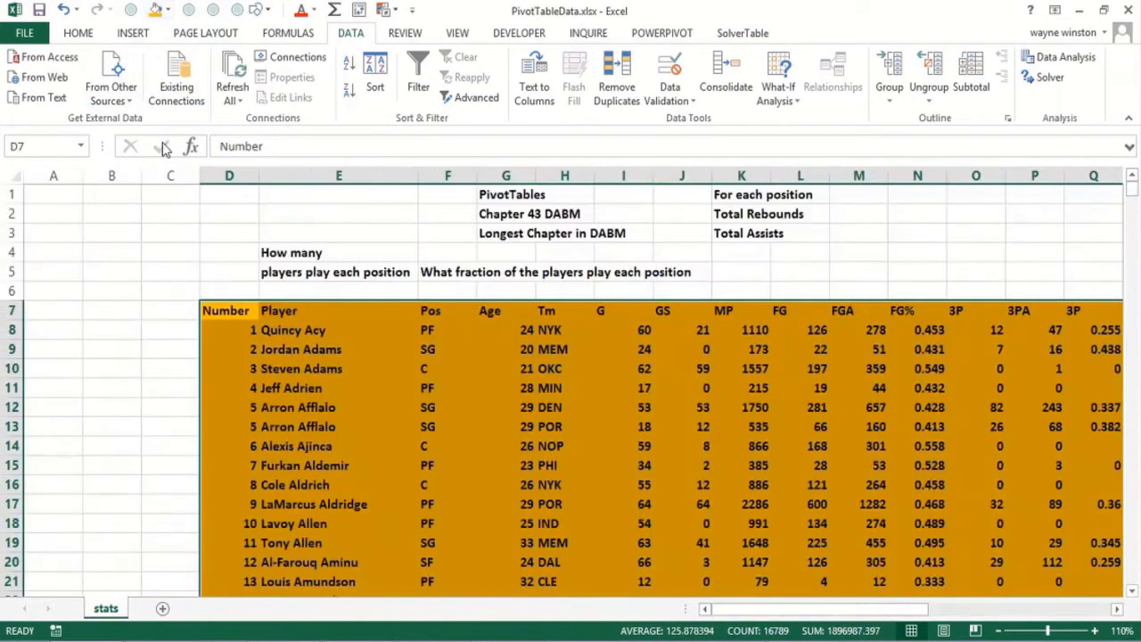
{"action": "left_click", "coordinate": [168, 272]}
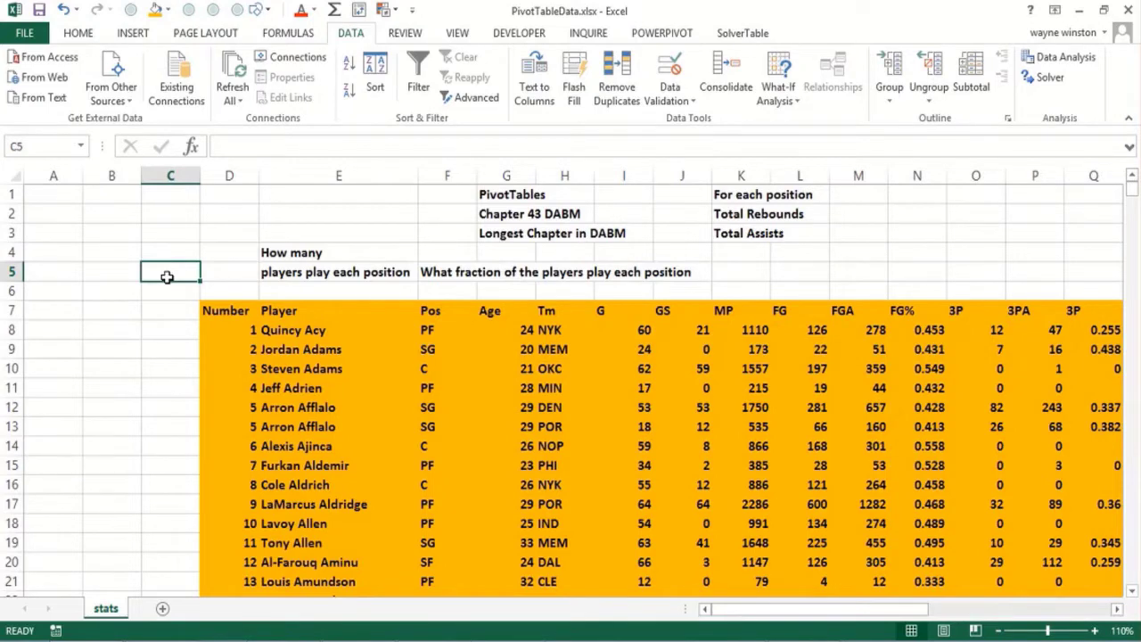
{"action": "key", "text": "Right"}
{"action": "key", "text": "Down"}
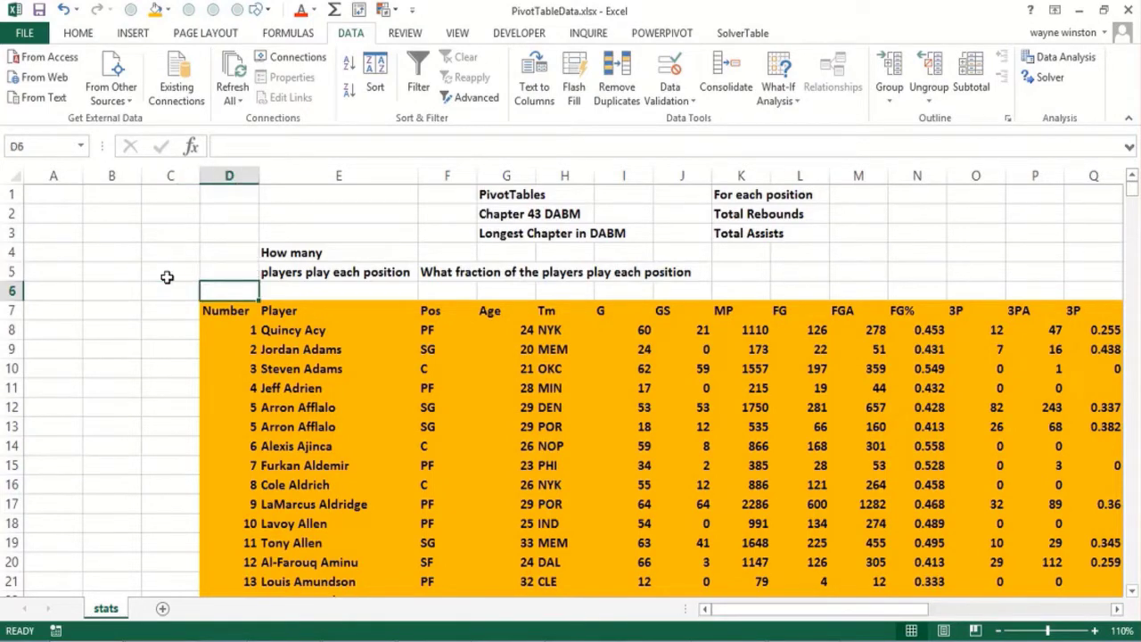
{"action": "key", "text": "Right"}
{"action": "key", "text": "Down"}
{"action": "key", "text": "Down"}
{"action": "key", "text": "Down"}
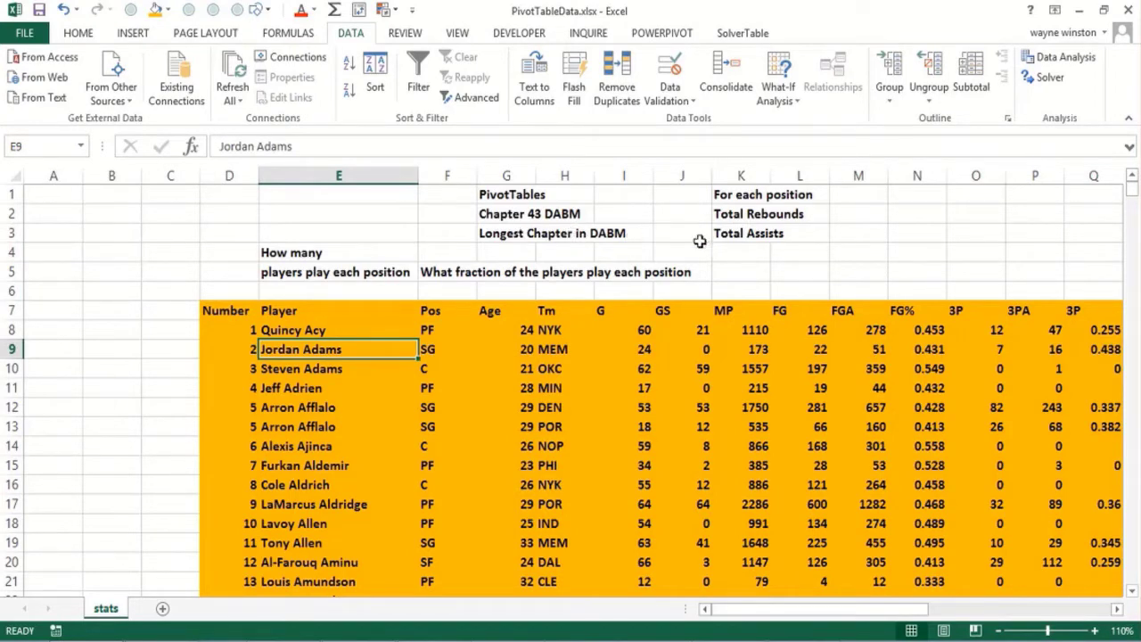
Step: Enter the note "Make Data a Table then Refresh automatically updates totals" in cell K4
{"action": "left_click", "coordinate": [748, 255]}
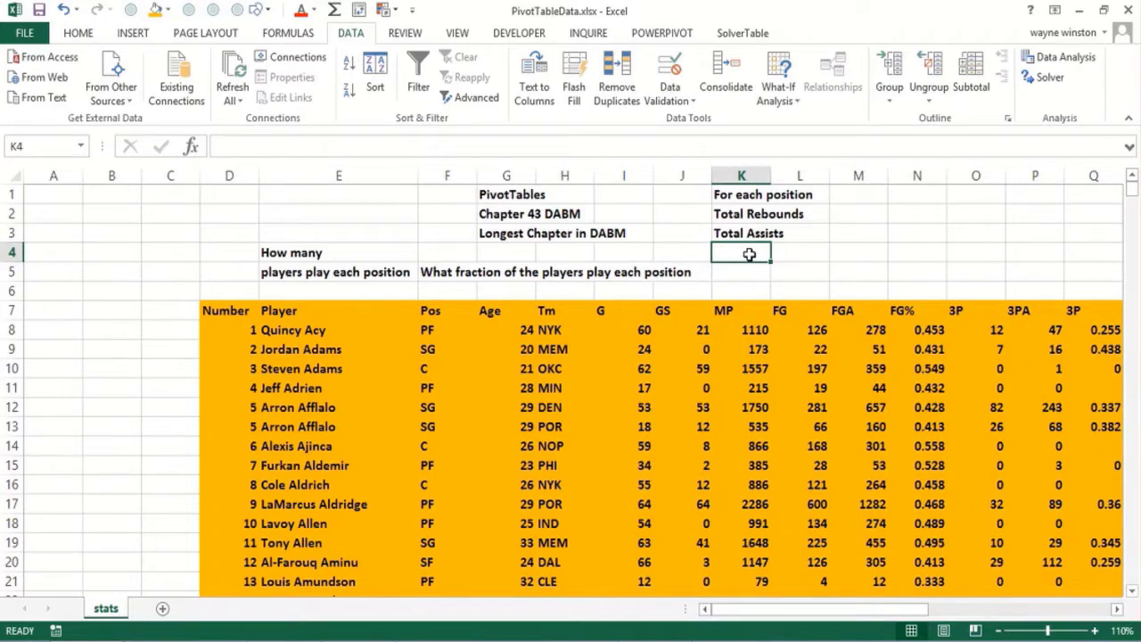
{"action": "type", "text": "Make "}
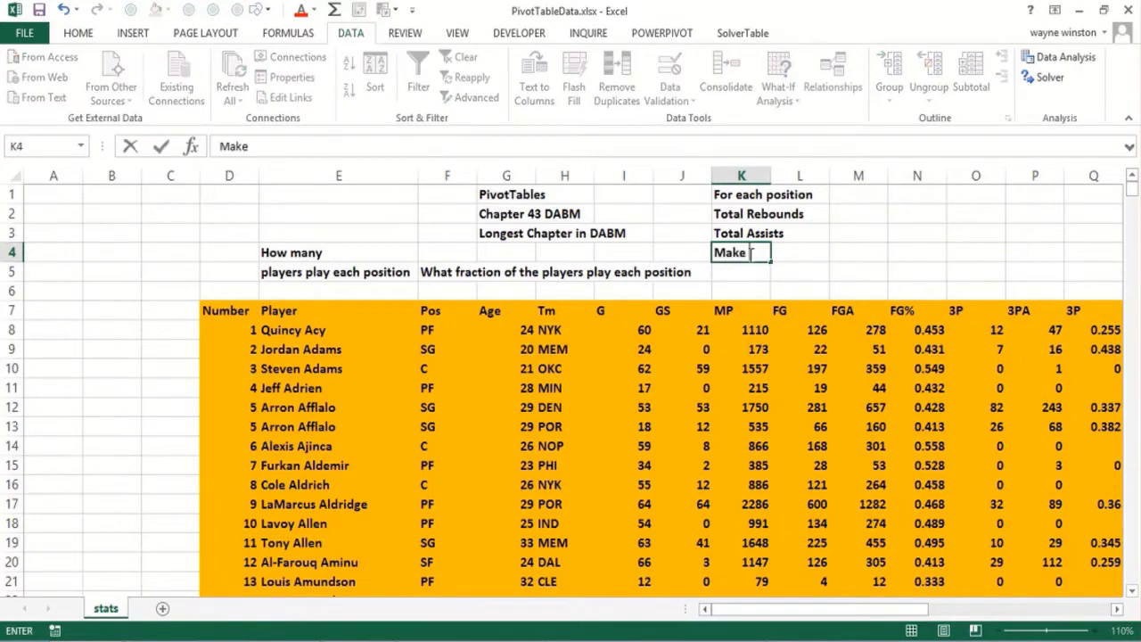
{"action": "type", "text": "Dtaa an"}
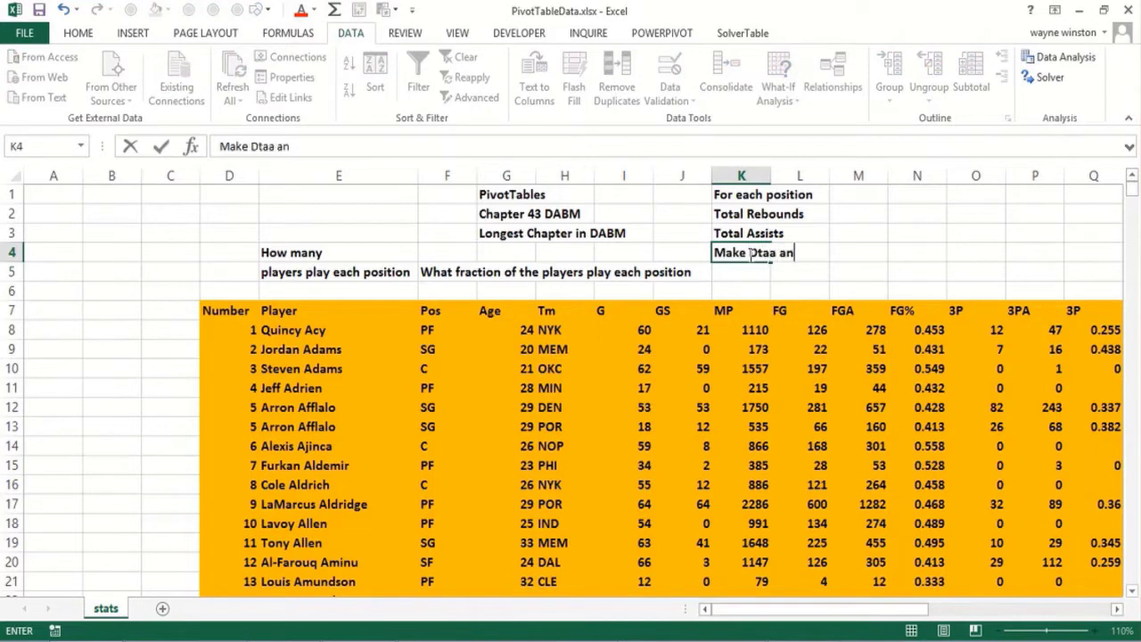
{"action": "key", "text": "BackSpace"}
{"action": "key", "text": "BackSpace"}
{"action": "key", "text": "BackSpace"}
{"action": "key", "text": "BackSpace"}
{"action": "key", "text": "BackSpace"}
{"action": "key", "text": "BackSpace"}
{"action": "type", "text": "ata a Table then refresj"}
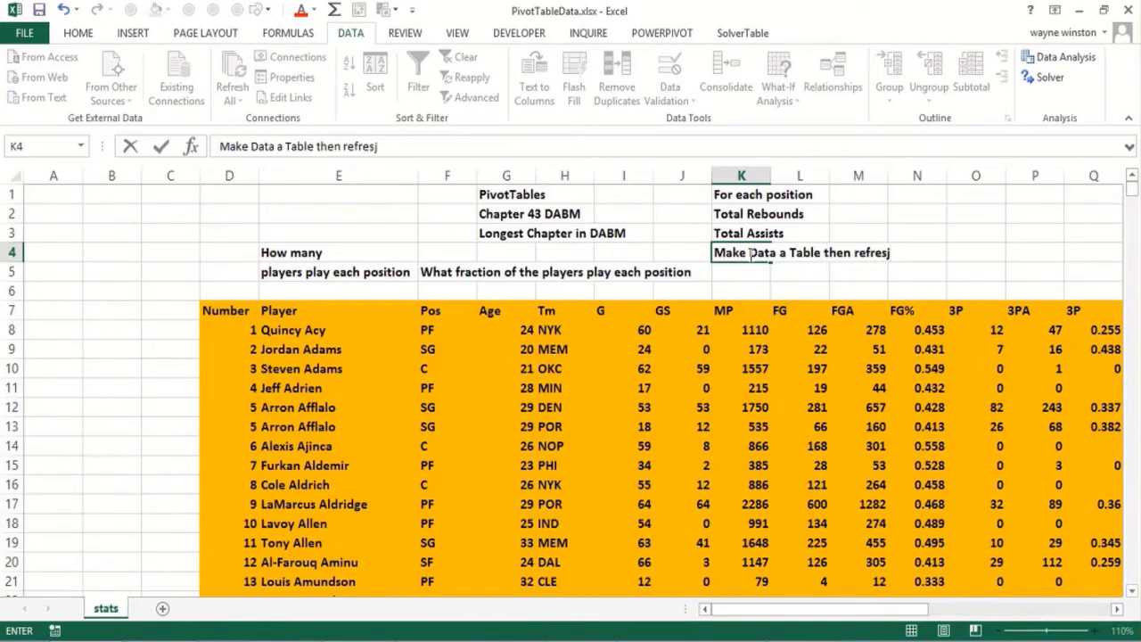
{"action": "key", "text": "BackSpace"}
{"action": "key", "text": "BackSpace"}
{"action": "key", "text": "BackSpace"}
{"action": "key", "text": "BackSpace"}
{"action": "key", "text": "BackSpace"}
{"action": "key", "text": "BackSpace"}
{"action": "type", "text": "Refresh a"}
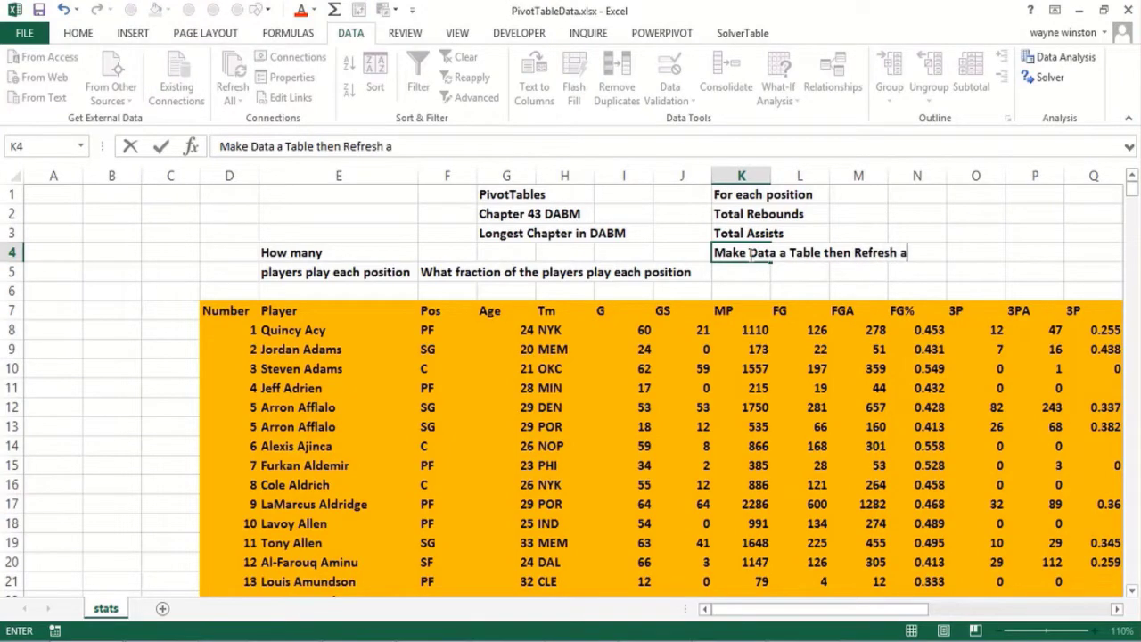
{"action": "type", "text": "utomatically"}
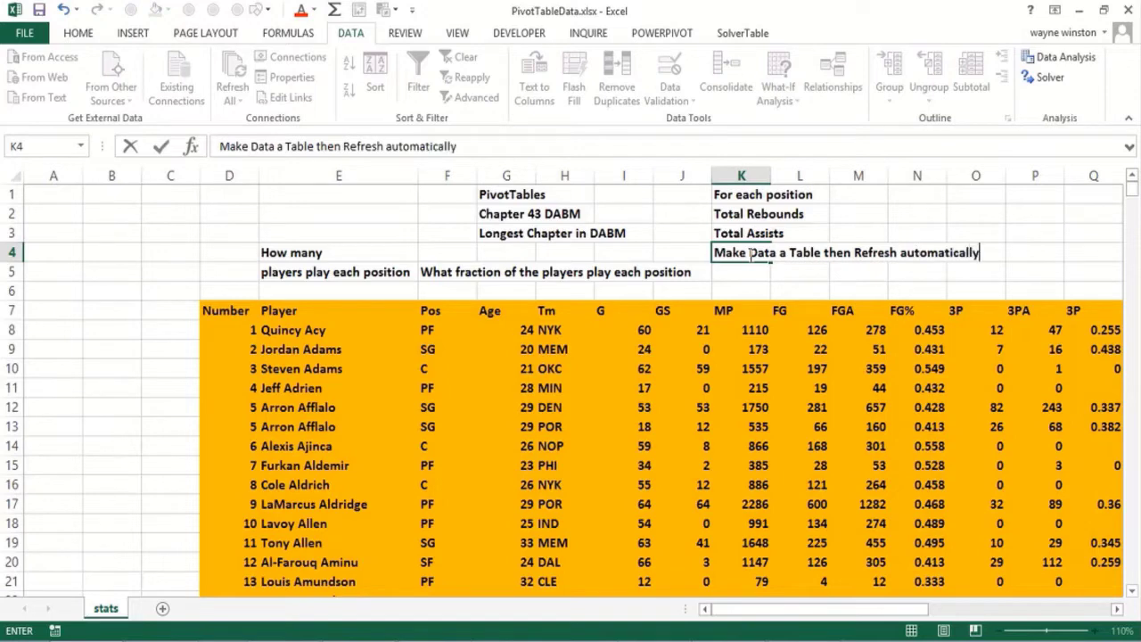
{"action": "type", "text": " updates "}
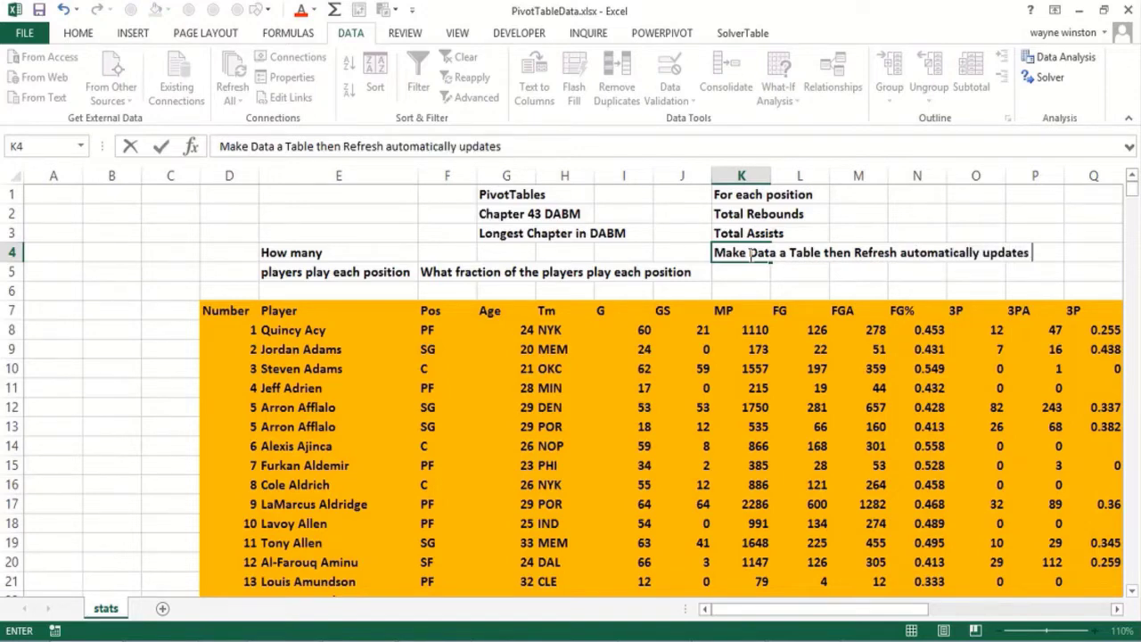
{"action": "type", "text": "totals"}
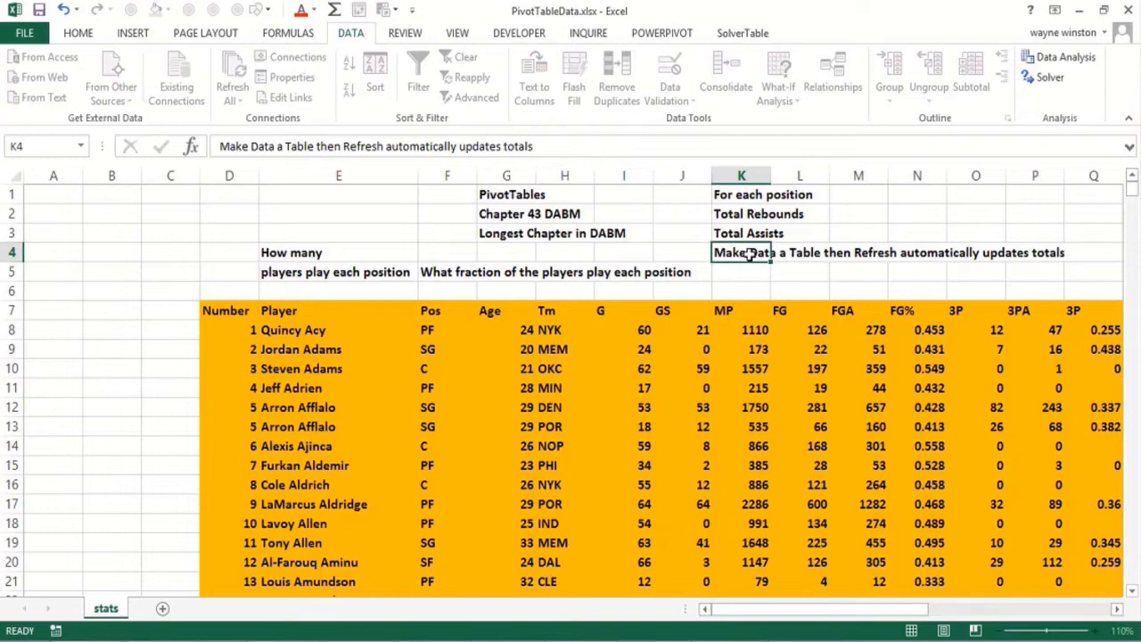
{"action": "key", "text": "Return"}
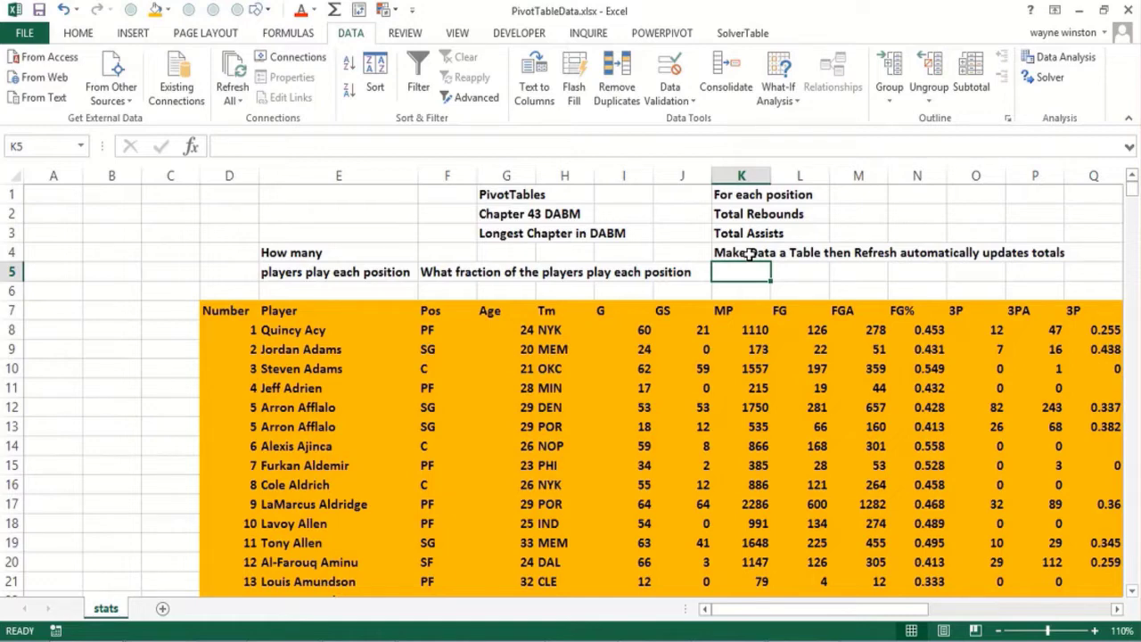
Step: Enter the note "Insert PivotTable" in cell K5, below the note about making the data a table
{"action": "left_click", "coordinate": [322, 411]}
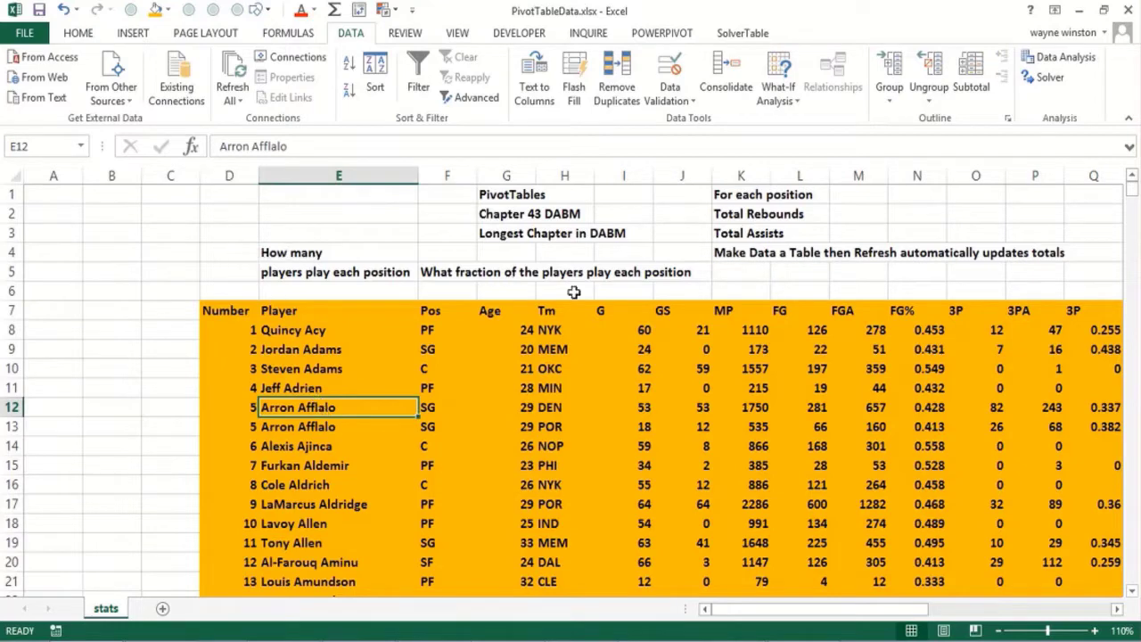
{"action": "left_click", "coordinate": [740, 272]}
{"action": "type", "text": "Inse"}
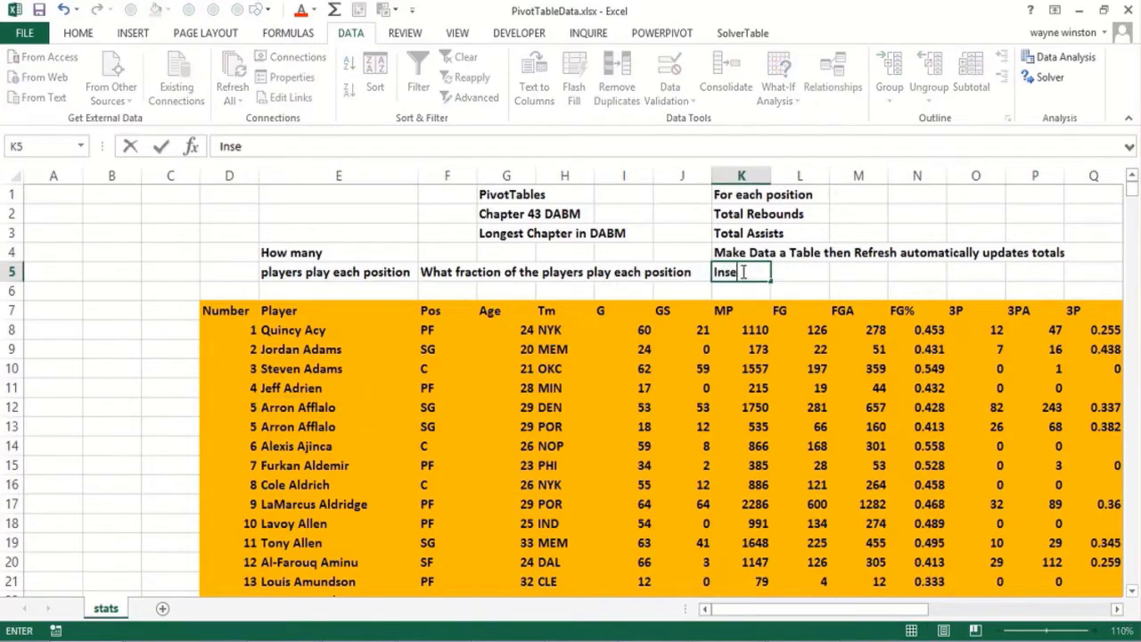
{"action": "type", "text": "rt PivotT"}
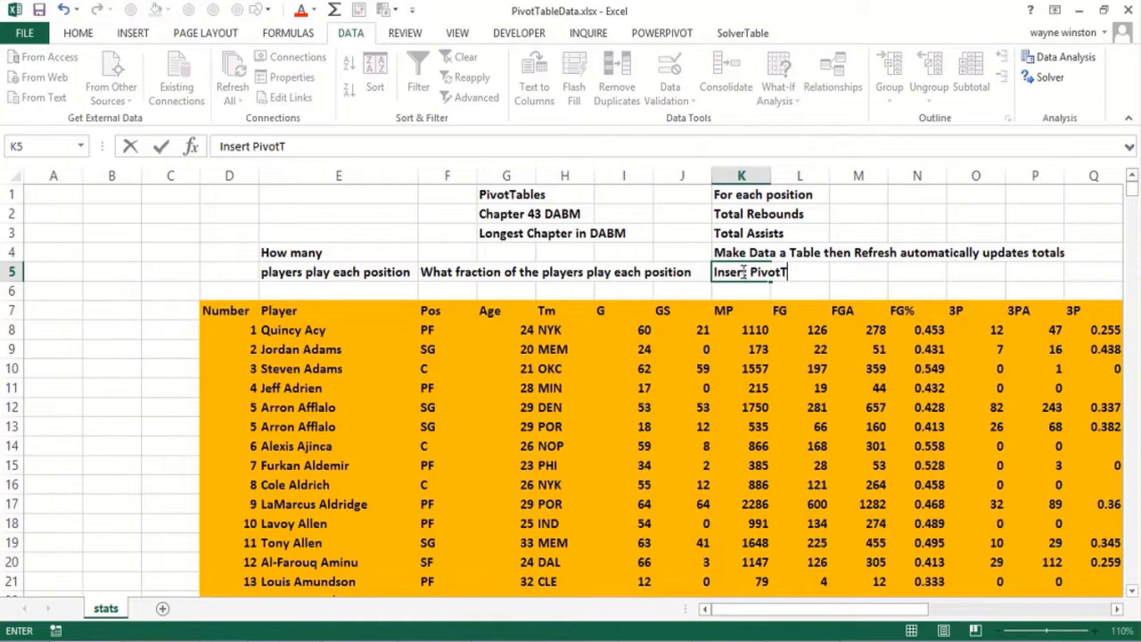
{"action": "type", "text": "able"}
{"action": "key", "text": "Return"}
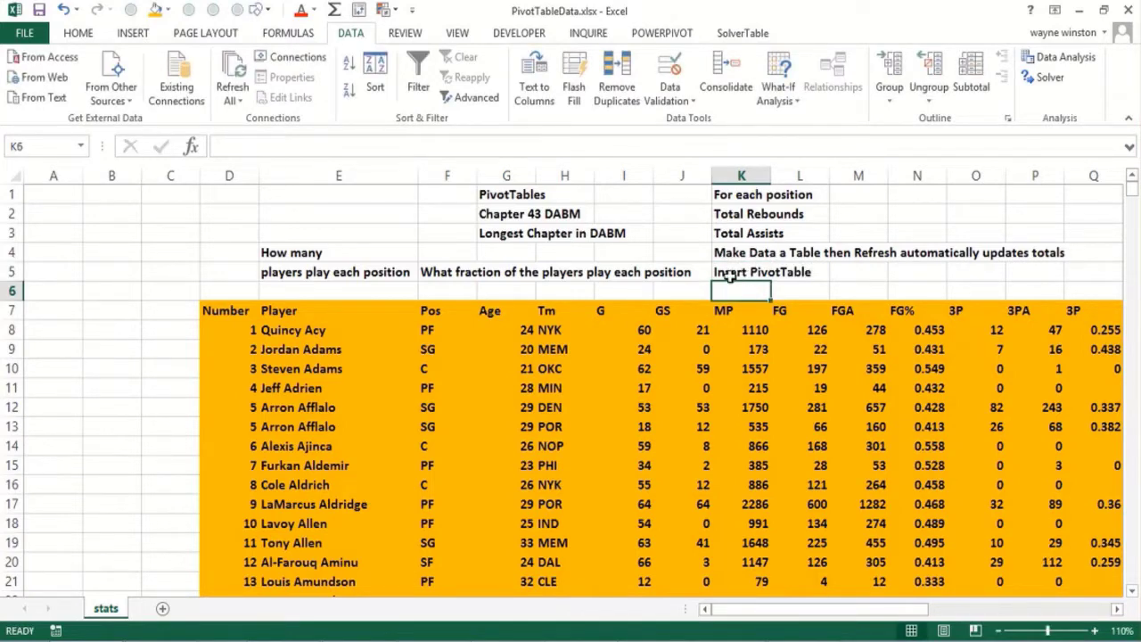
Step: Create a PivotTable on a new worksheet from the player data range stats!$D$7:$AG$570
{"action": "left_click", "coordinate": [589, 367]}
{"action": "left_click", "coordinate": [134, 36]}
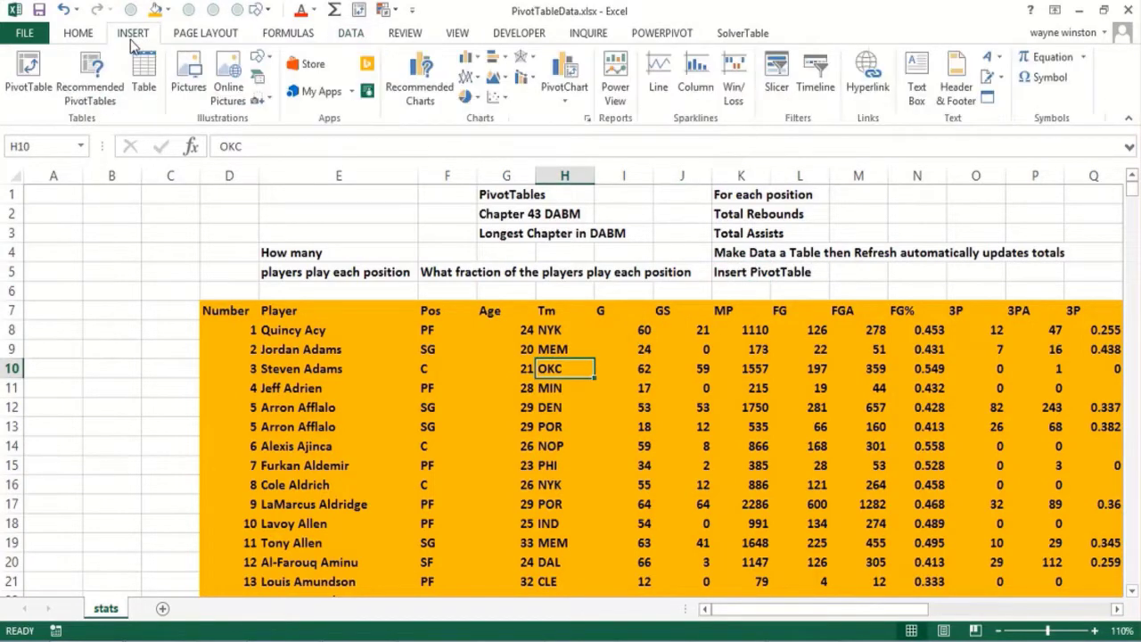
{"action": "left_click", "coordinate": [25, 89]}
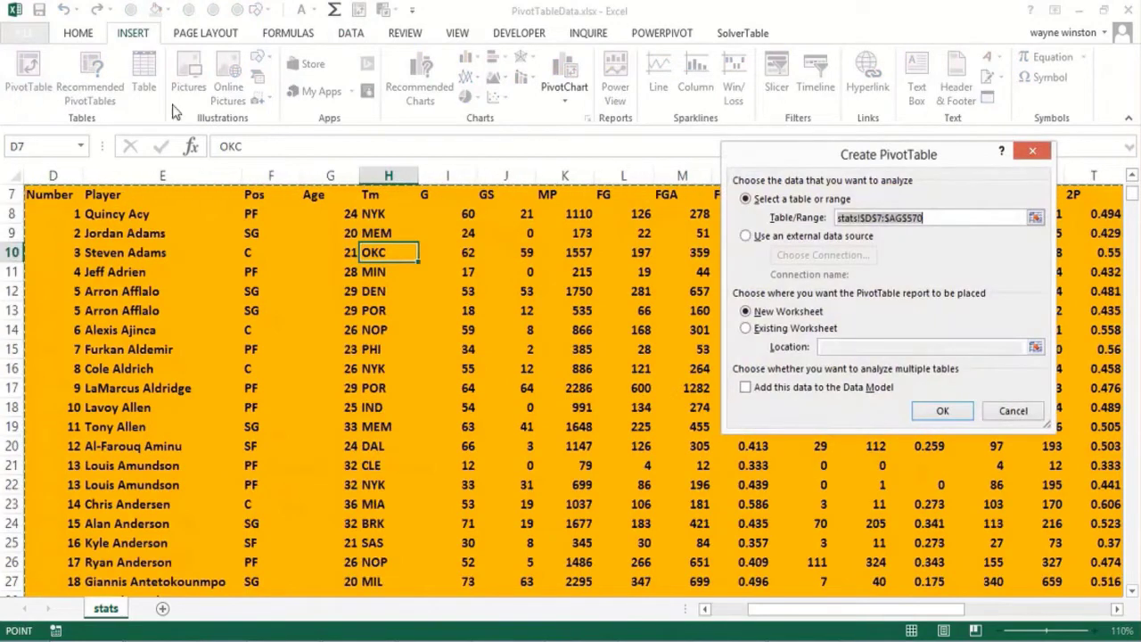
{"action": "left_click", "coordinate": [939, 217]}
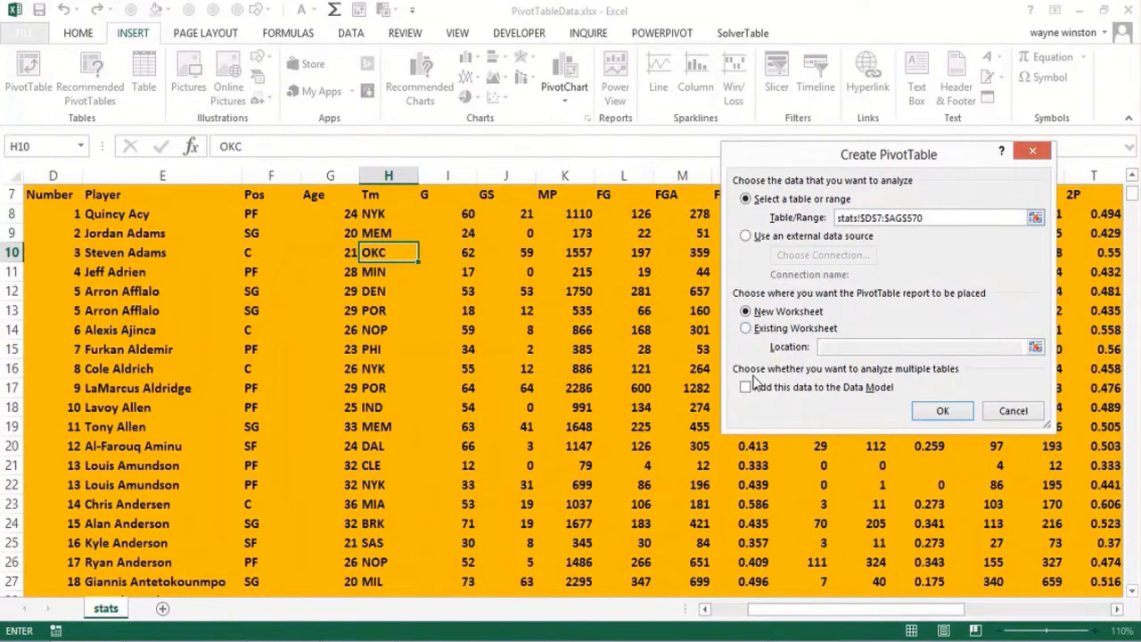
{"action": "left_click", "coordinate": [939, 412]}
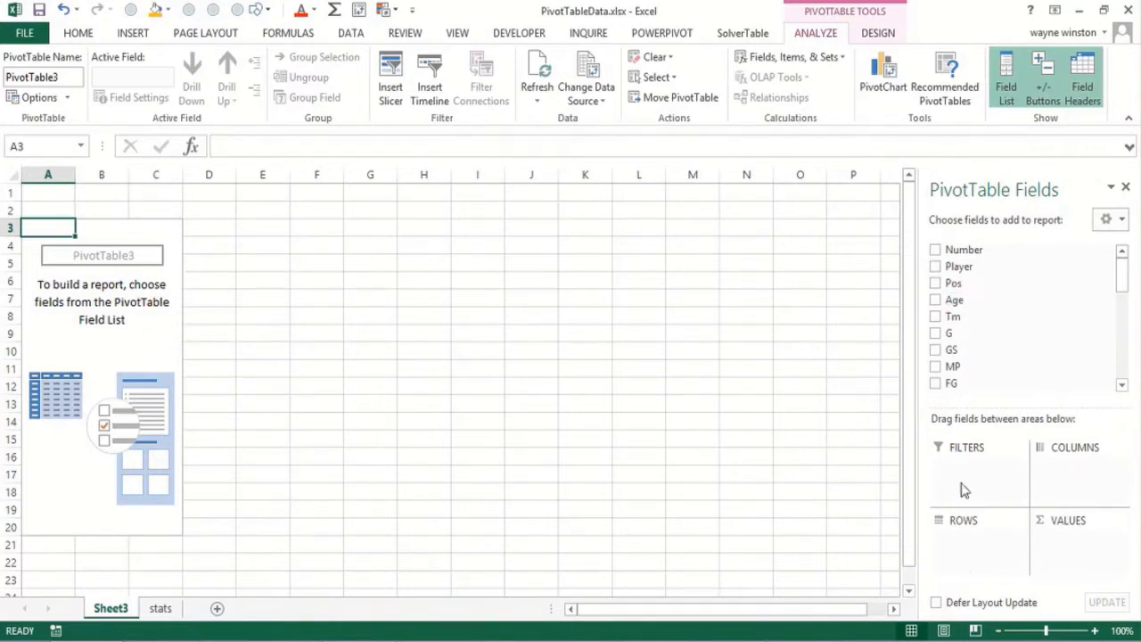
Step: Lay out the PivotTable with Pos as the row field and Count of Pos as the value
{"action": "left_click_drag", "start_coordinate": [950, 288], "coordinate": [962, 559]}
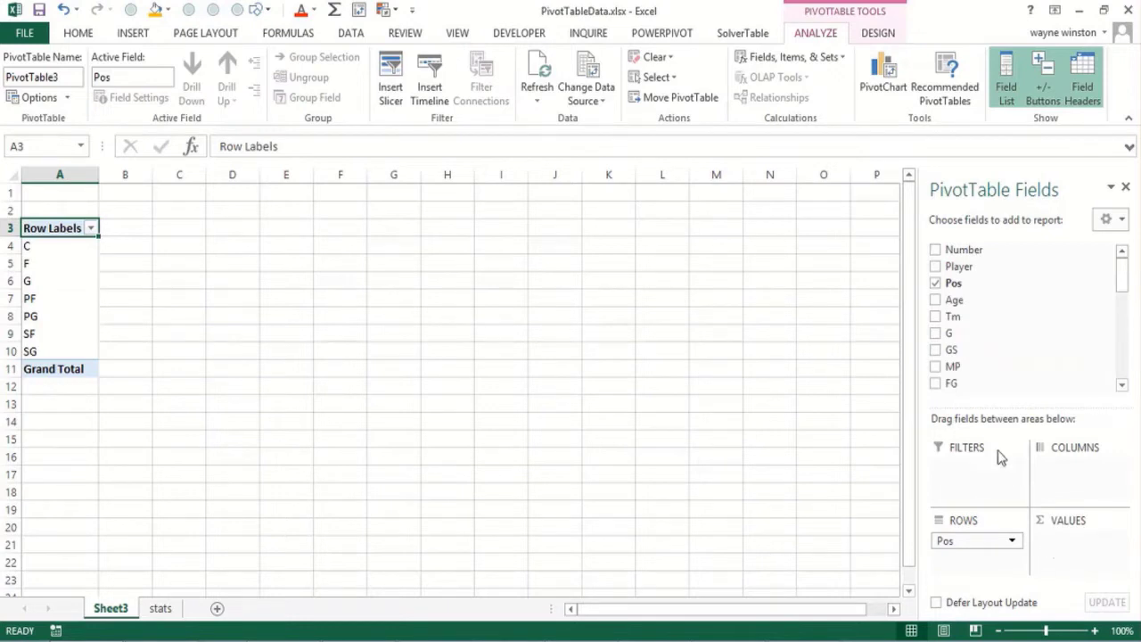
{"action": "left_click_drag", "start_coordinate": [954, 285], "coordinate": [1073, 553]}
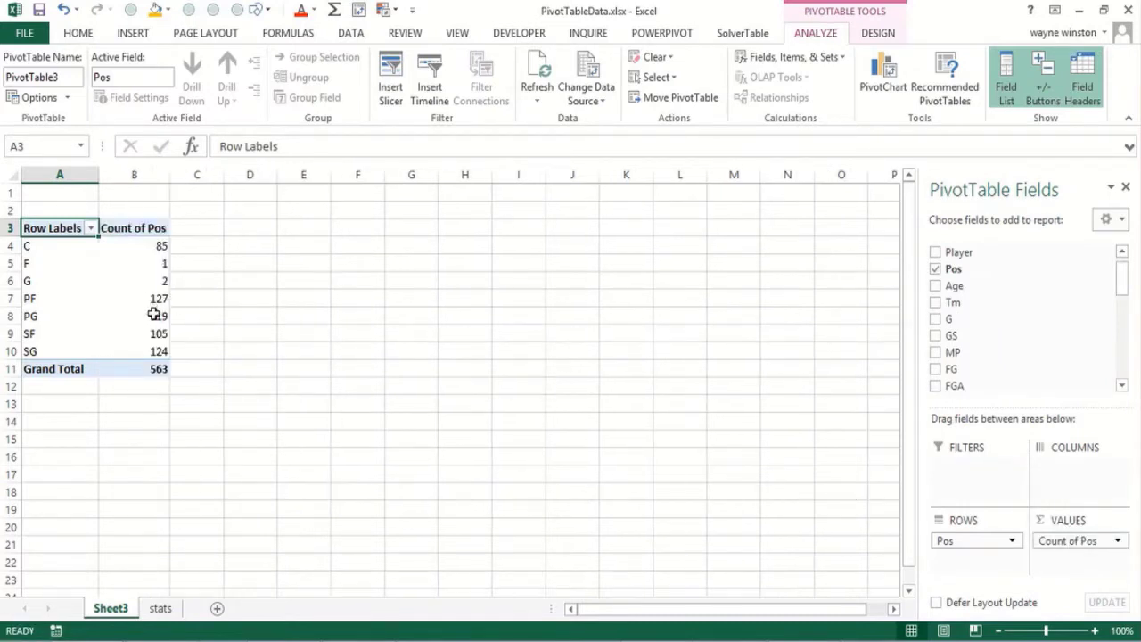
{"action": "mouse_move", "coordinate": [148, 317]}
{"action": "mouse_move", "coordinate": [154, 250]}
Step: Enter the note "Right click Show Vales as" in cell E10 beside the PivotTable
{"action": "left_click", "coordinate": [319, 349]}
{"action": "type", "text": "Righ"}
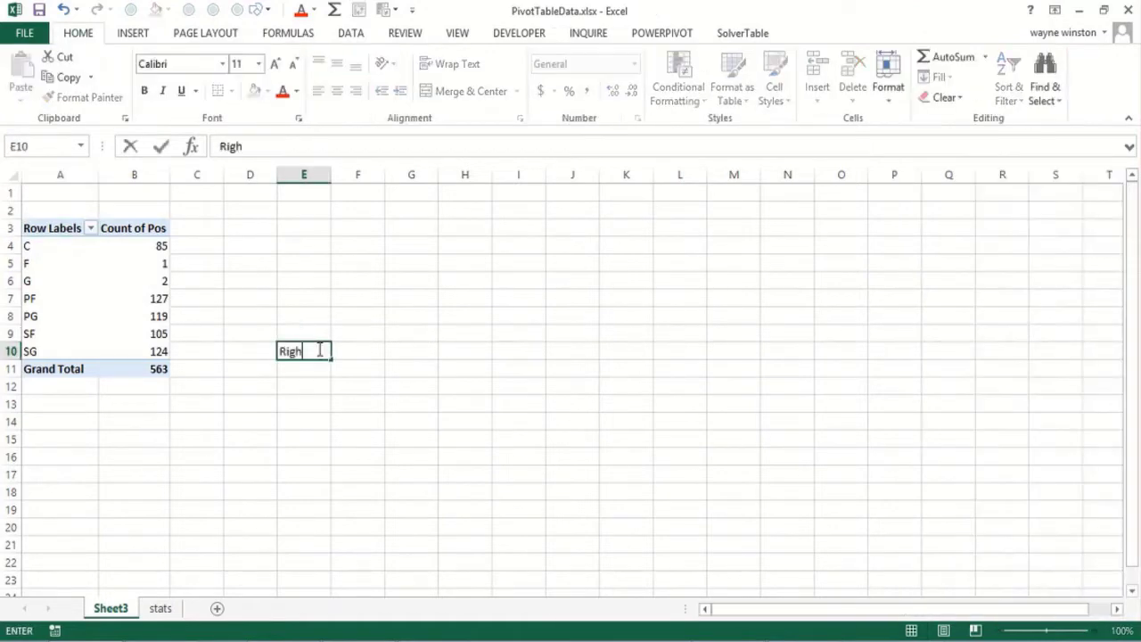
{"action": "type", "text": "t click Sh"}
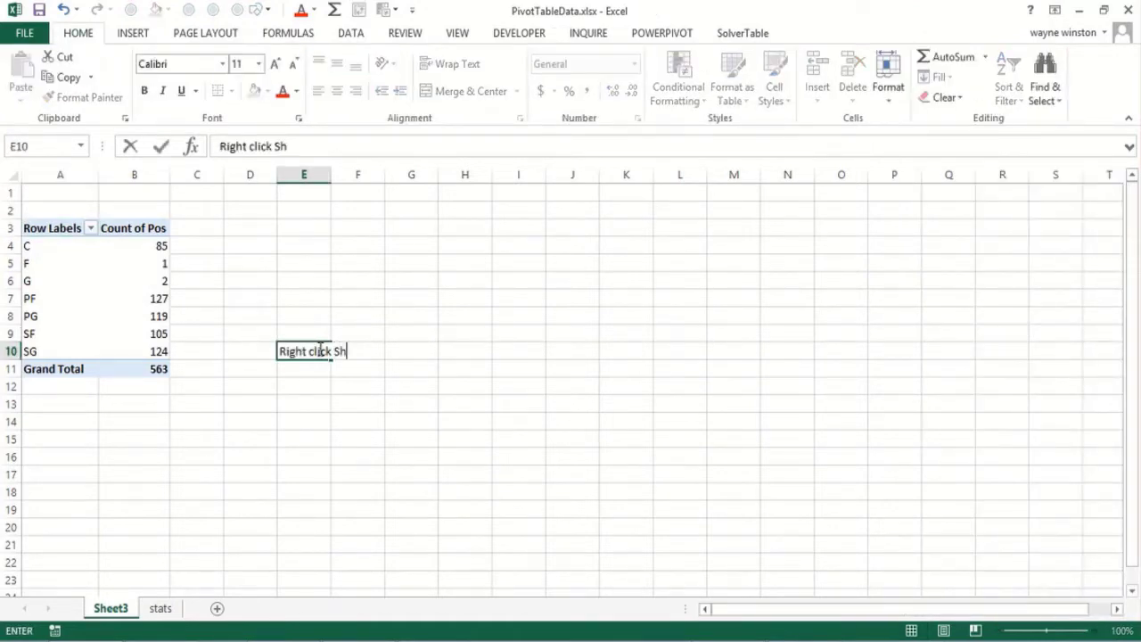
{"action": "type", "text": "ow Valy"}
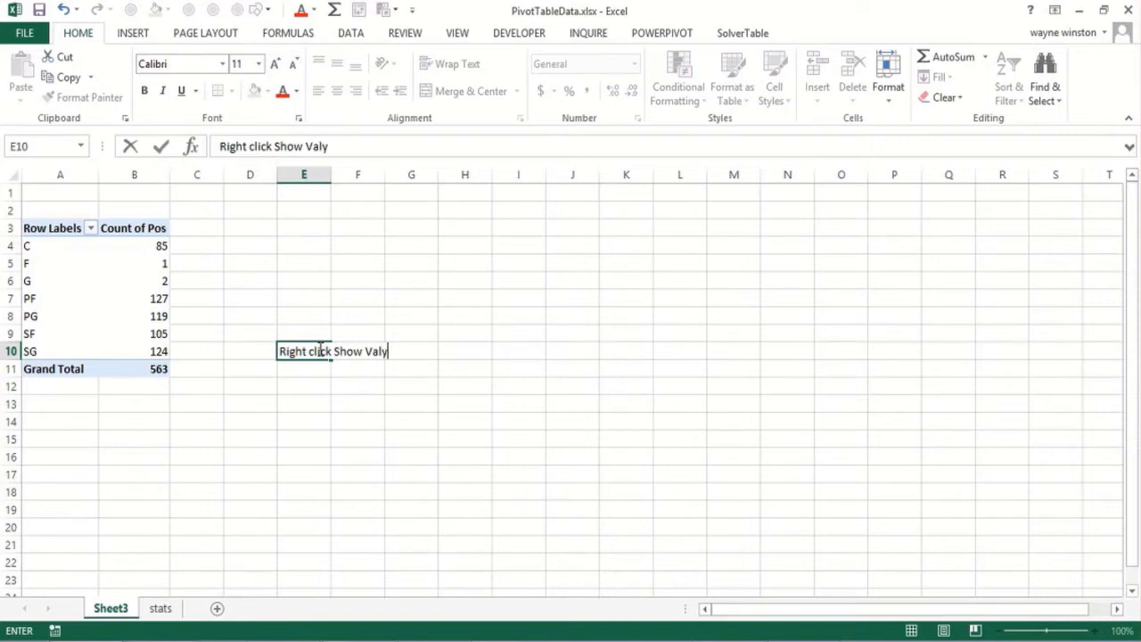
{"action": "type", "text": "uees as"}
{"action": "key", "text": "Return"}
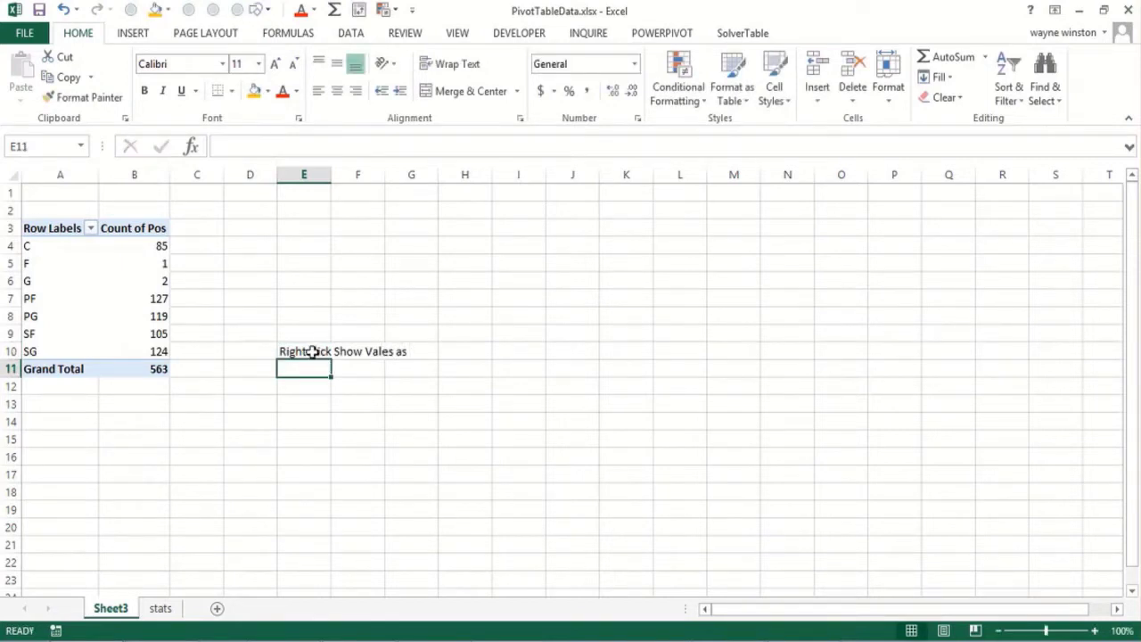
Step: Rename the PivotTable worksheet Sheet3 as "Positions"
{"action": "left_click", "coordinate": [121, 601]}
{"action": "type", "text": "Position"}
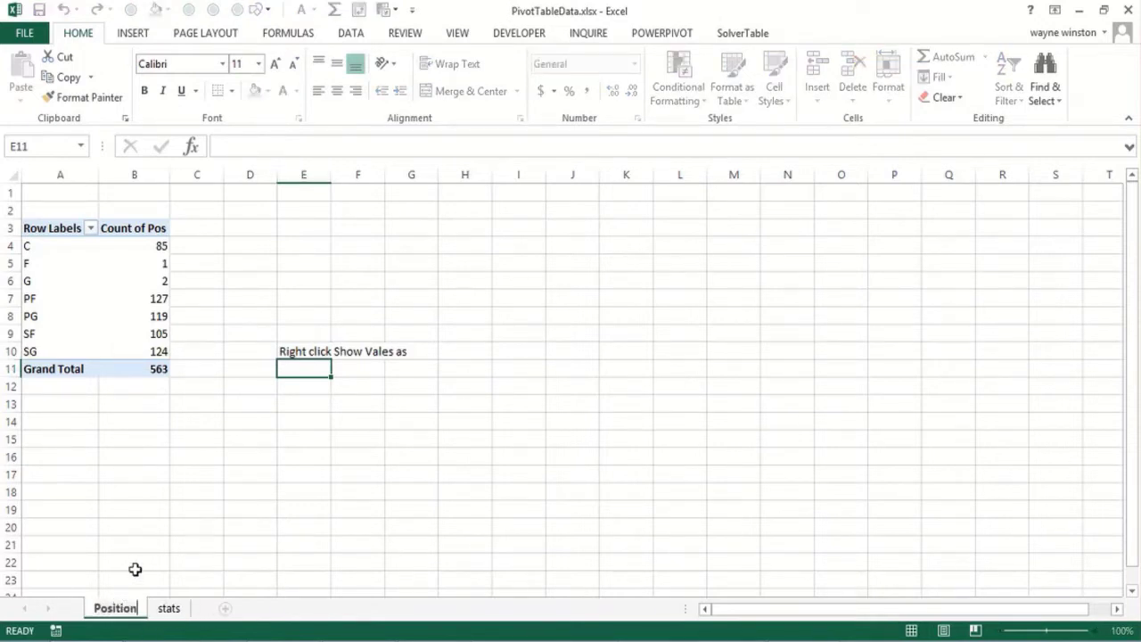
{"action": "type", "text": "s"}
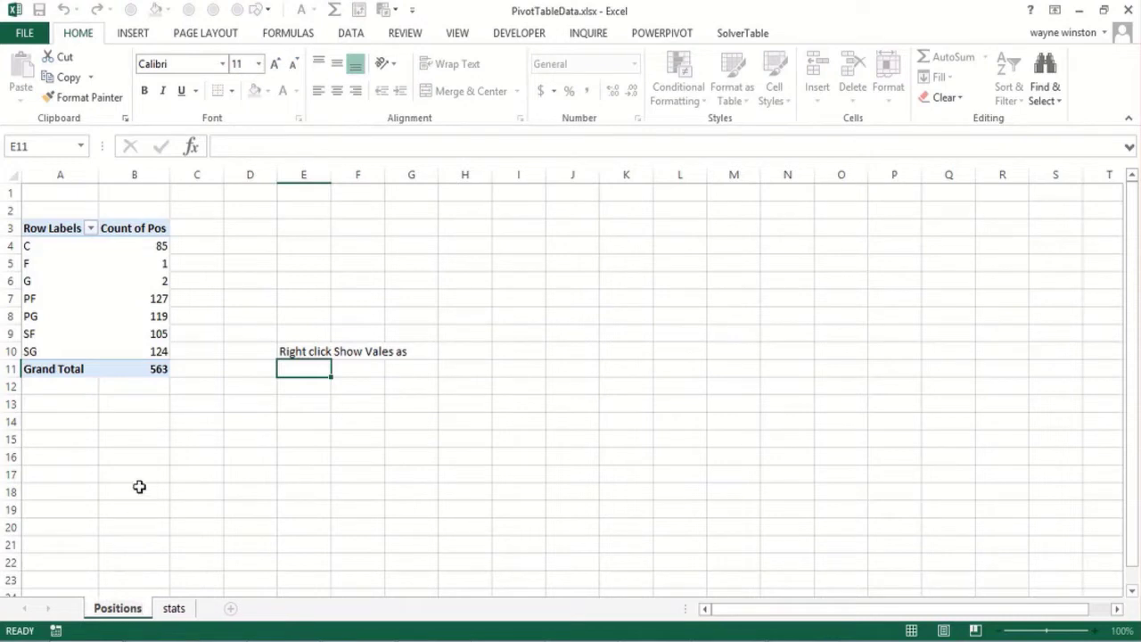
Step: Show the Count of Pos values in the Positions PivotTable as % of Column Total
{"action": "left_click_drag", "start_coordinate": [152, 331], "coordinate": [152, 324]}
{"action": "left_click", "coordinate": [157, 300]}
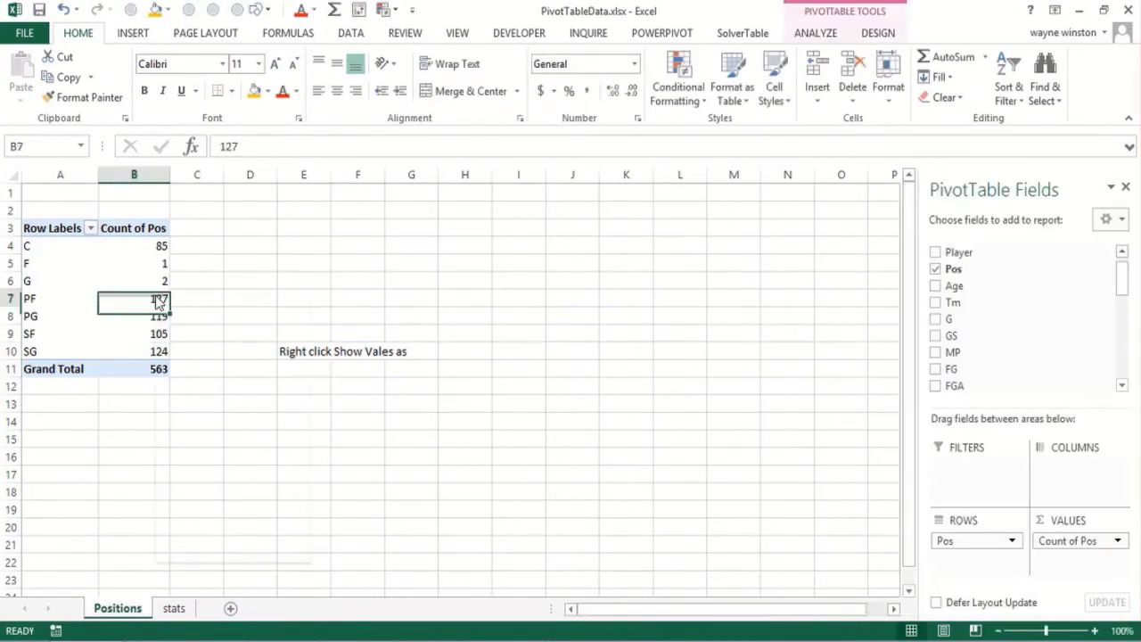
{"action": "right_click", "coordinate": [157, 299]}
{"action": "left_click", "coordinate": [227, 461]}
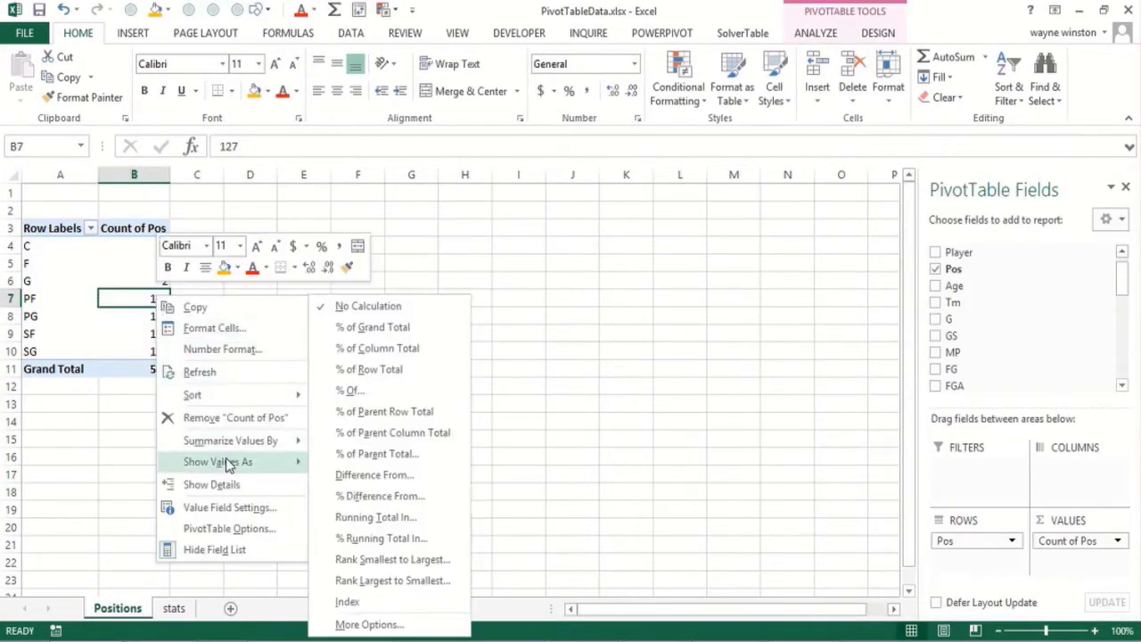
{"action": "left_click", "coordinate": [409, 352]}
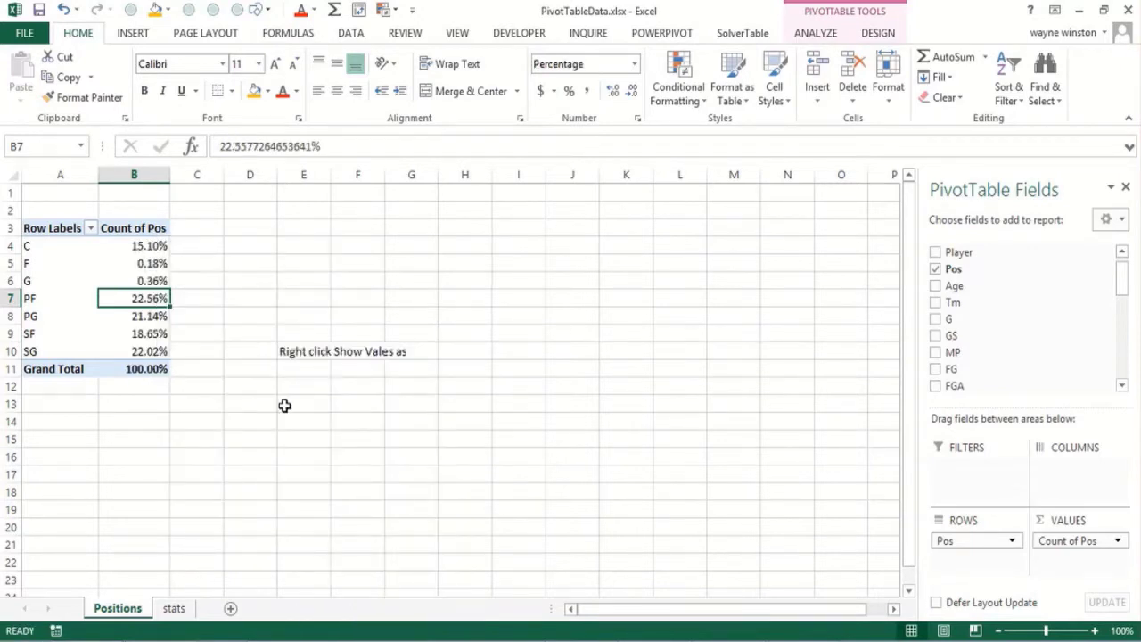
{"action": "left_click", "coordinate": [210, 418]}
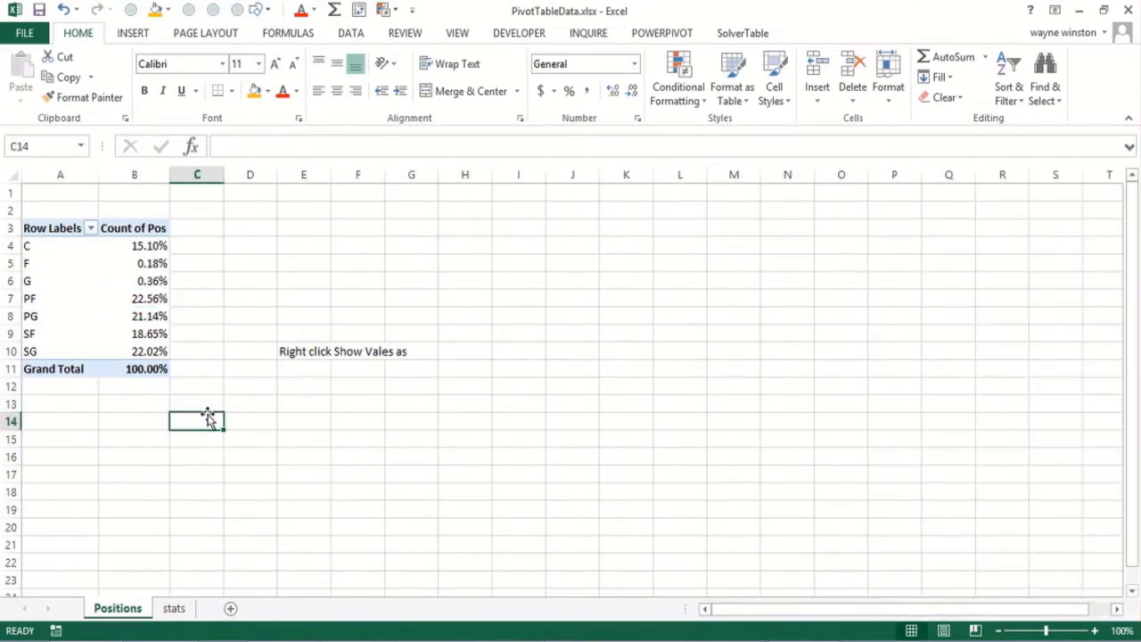
Step: Create another PivotTable on a new worksheet from the stats sheet's player data range stats!$D$7:$AG$570
{"action": "left_click", "coordinate": [175, 610]}
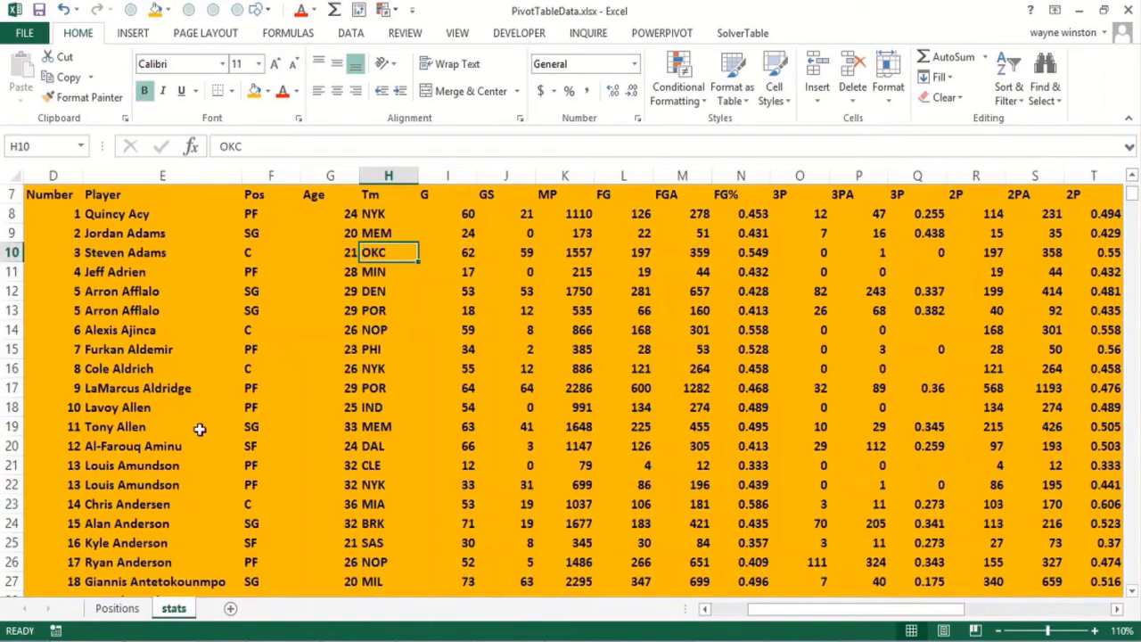
{"action": "left_click", "coordinate": [303, 253]}
{"action": "scroll", "coordinate": [303, 253], "scroll_direction": "up", "scroll_amount": 2}
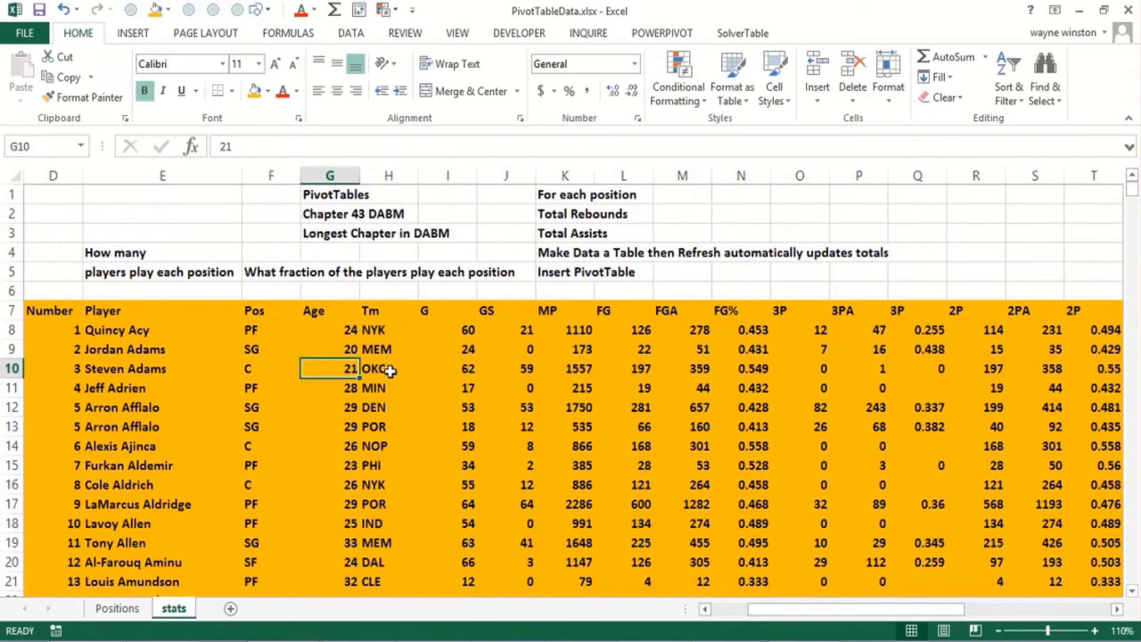
{"action": "left_click", "coordinate": [416, 391]}
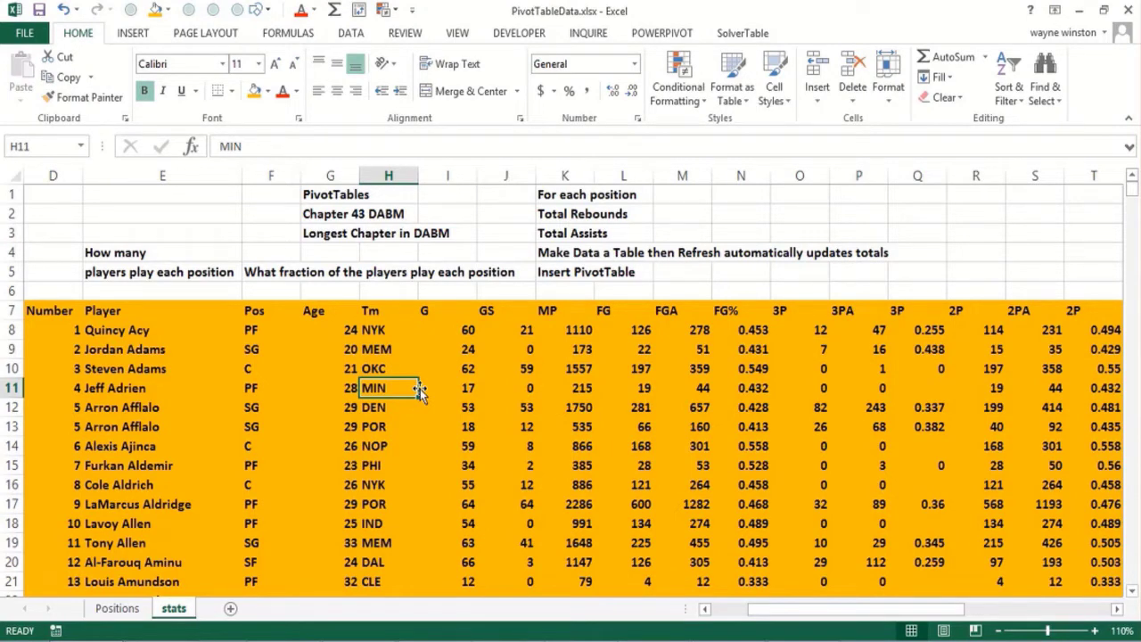
{"action": "left_click", "coordinate": [373, 369]}
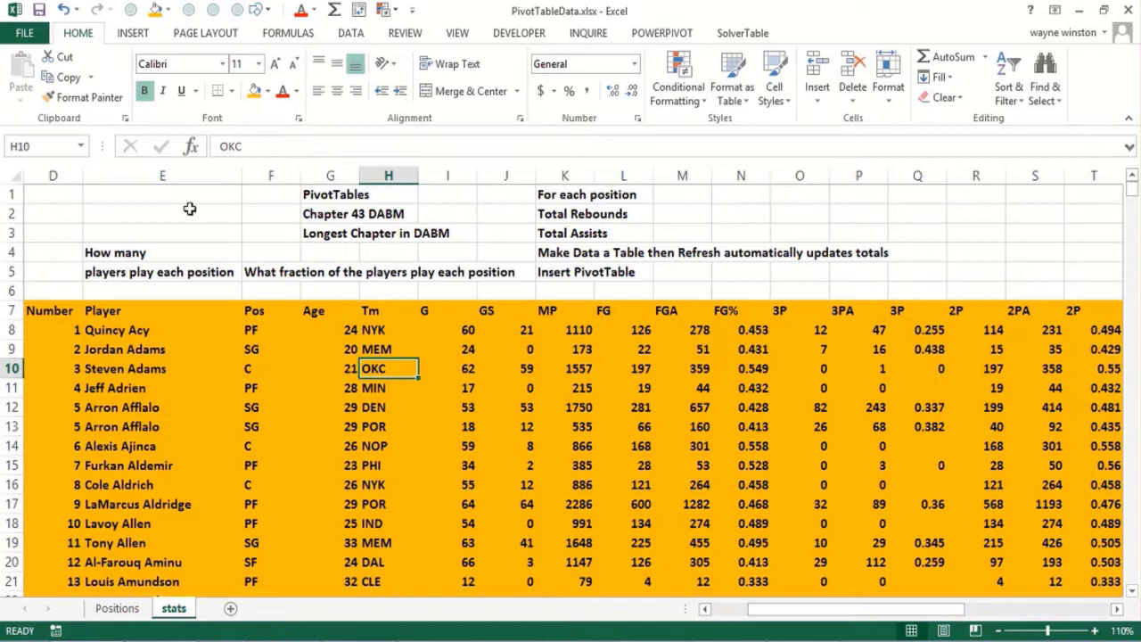
{"action": "left_click", "coordinate": [132, 36]}
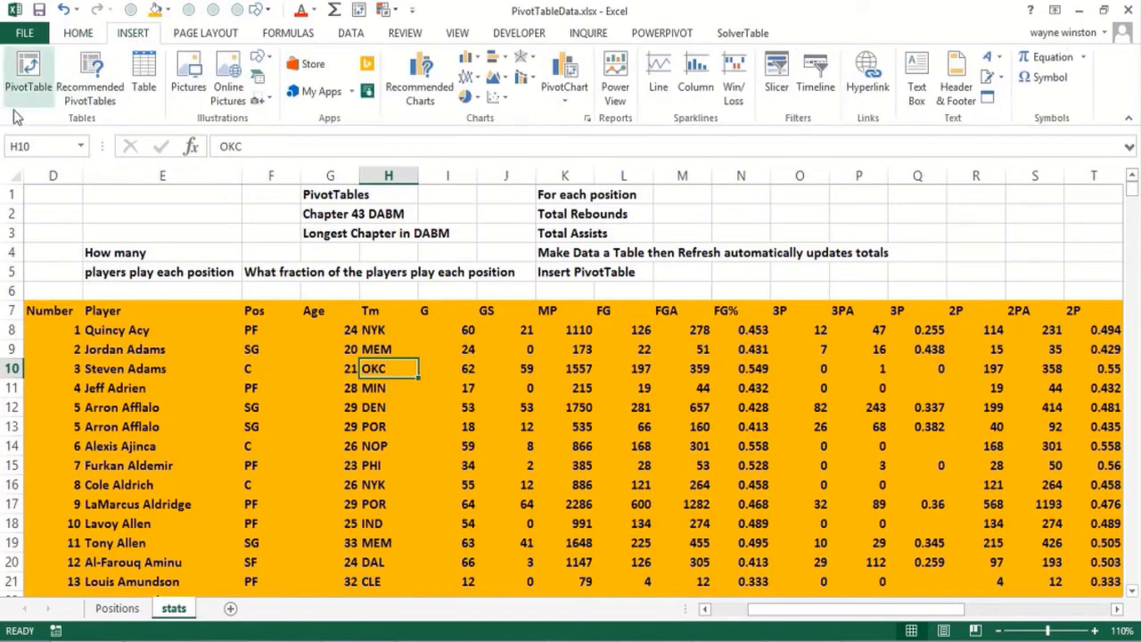
{"action": "left_click", "coordinate": [28, 76]}
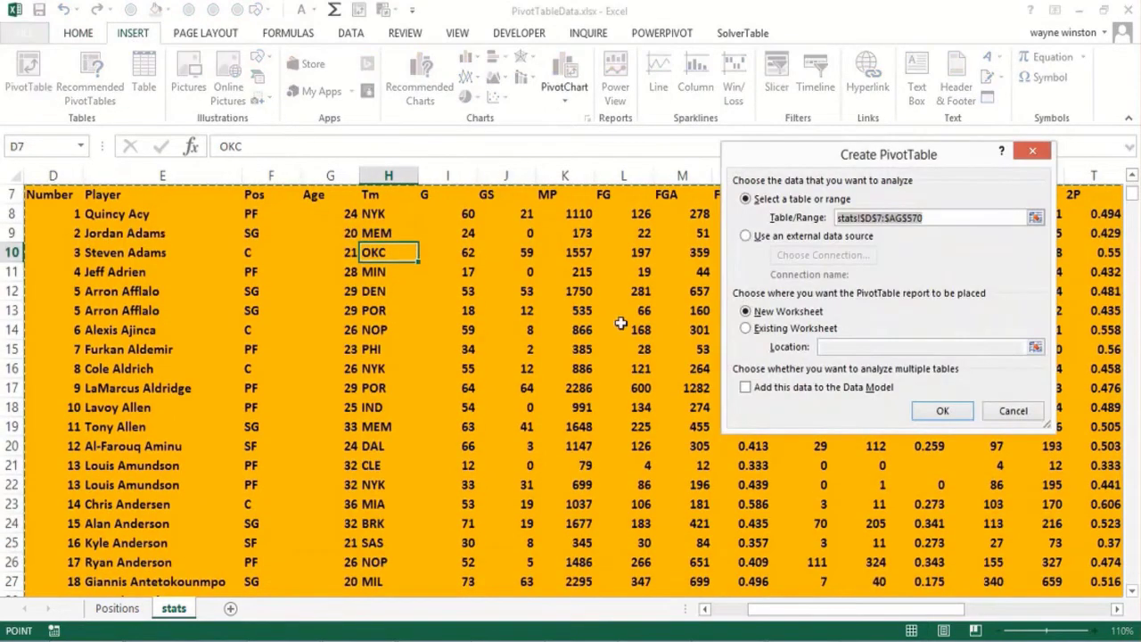
{"action": "left_click", "coordinate": [918, 412]}
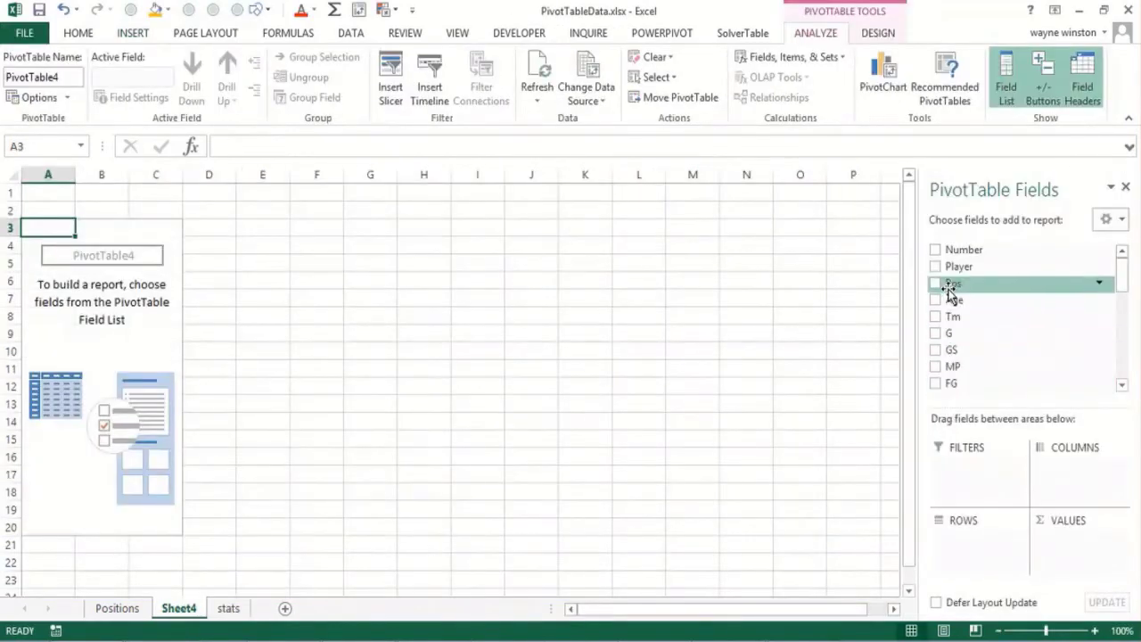
Step: Lay out the new PivotTable with Pos as the row field and Sum of TRB and Sum of AST as values
{"action": "left_click_drag", "start_coordinate": [950, 283], "coordinate": [955, 554]}
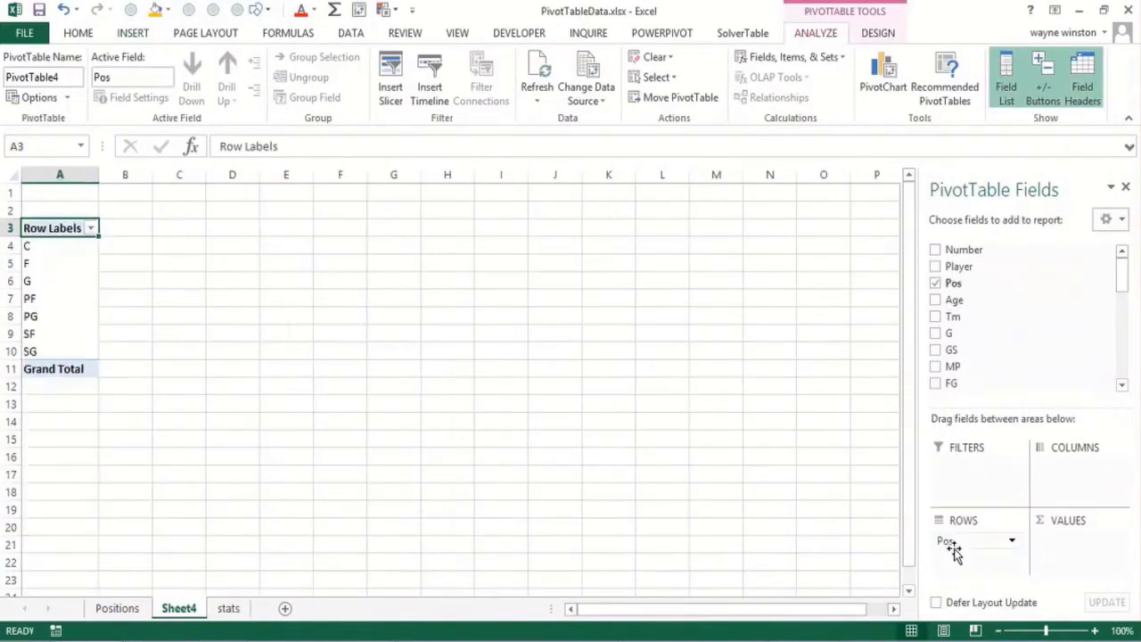
{"action": "left_click", "coordinate": [1123, 388]}
{"action": "left_click_drag", "start_coordinate": [1123, 390], "coordinate": [1123, 390]}
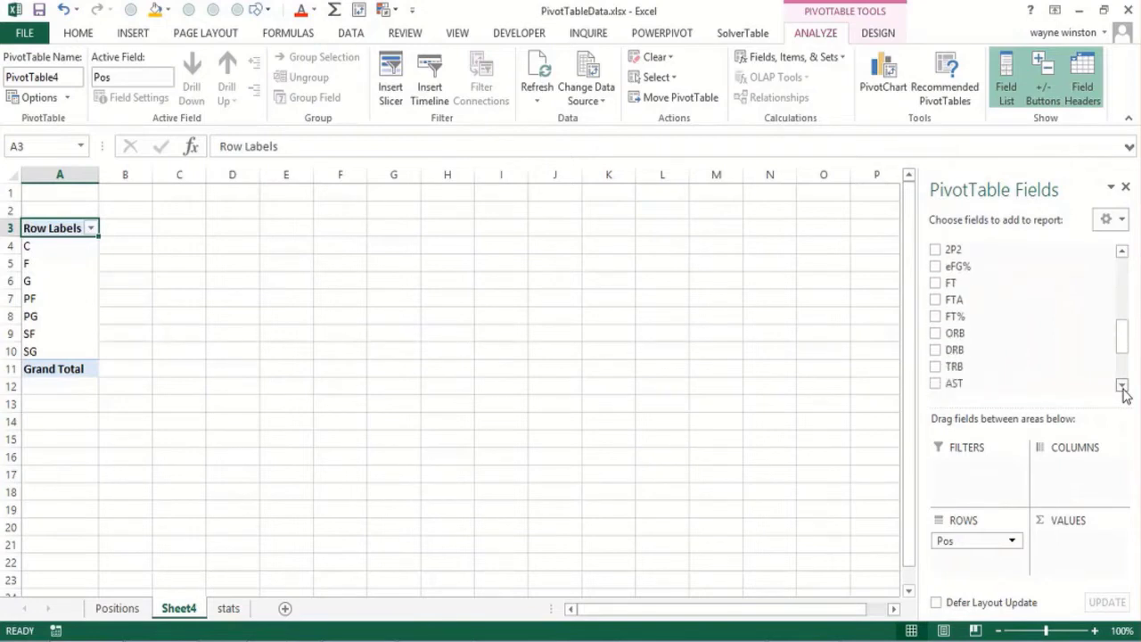
{"action": "left_click_drag", "start_coordinate": [955, 375], "coordinate": [1054, 548]}
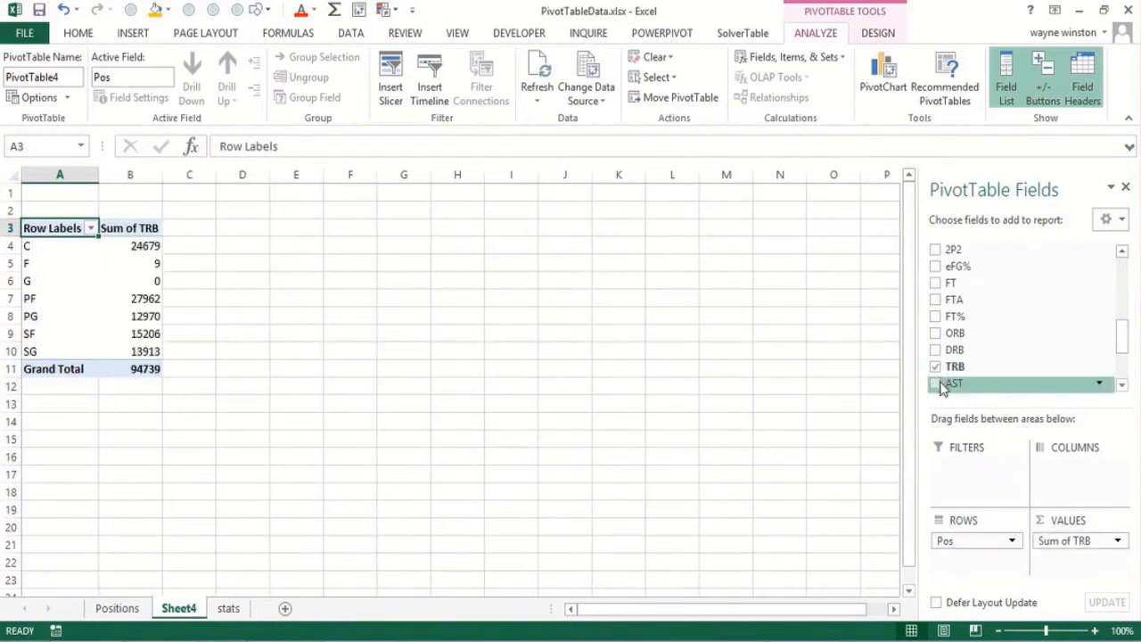
{"action": "left_click_drag", "start_coordinate": [943, 390], "coordinate": [1068, 575]}
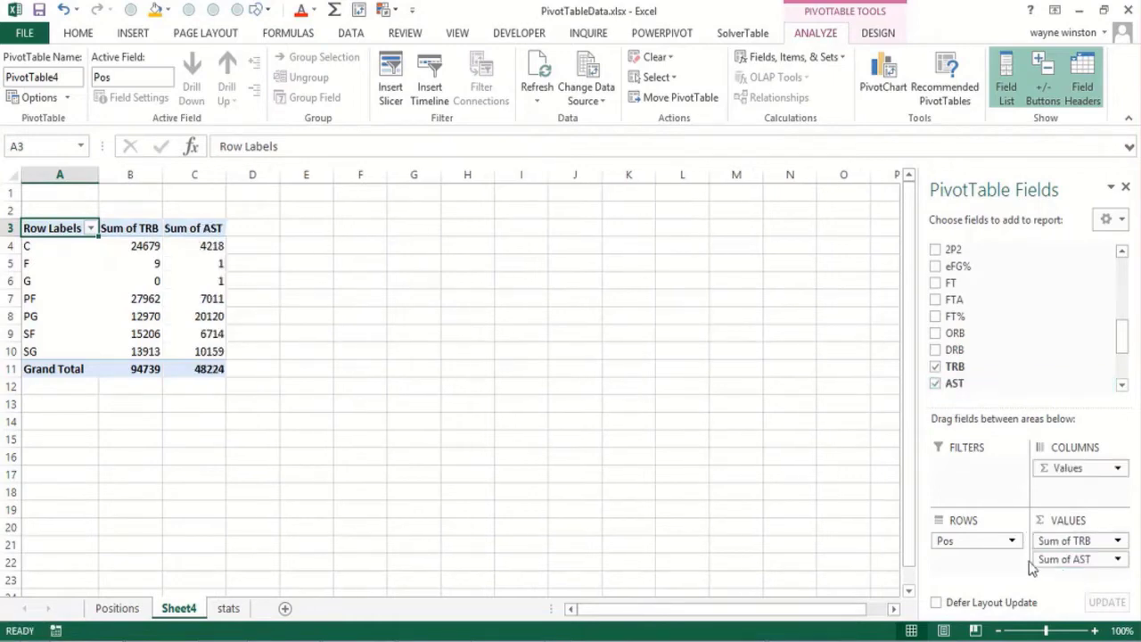
Step: Extract the detail records behind position C's Sum of TRB to a new sheet, view them, and return to the PivotTable sheet
{"action": "double_click", "coordinate": [147, 239]}
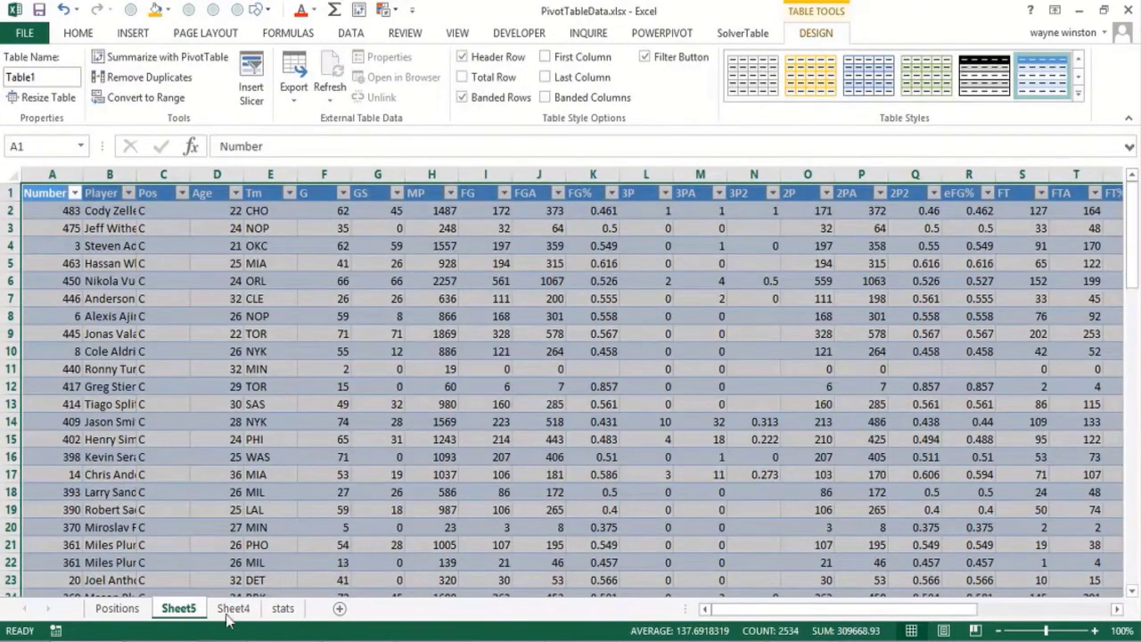
{"action": "left_click", "coordinate": [235, 612]}
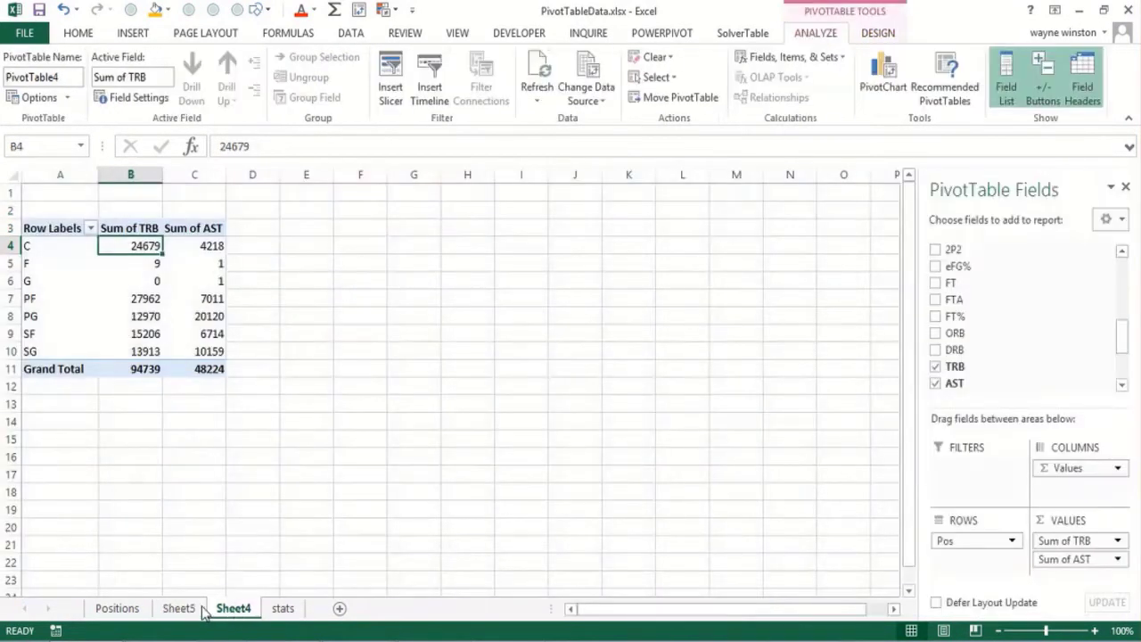
{"action": "left_click", "coordinate": [177, 609]}
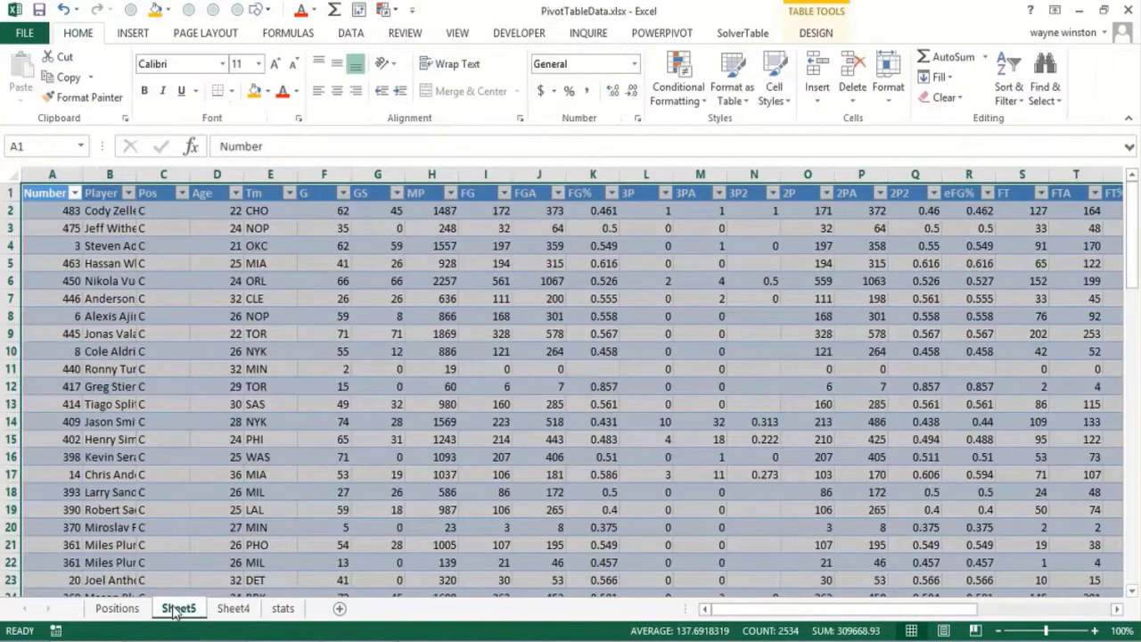
{"action": "left_click", "coordinate": [232, 612]}
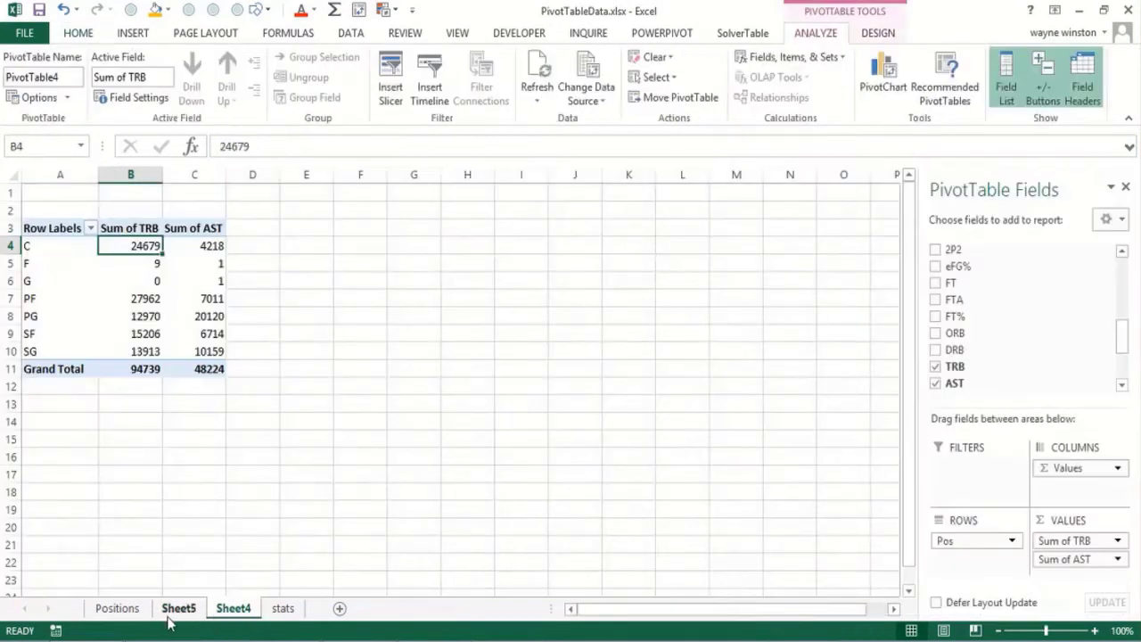
Step: Rename the PivotTable worksheet Sheet4 as "Assists Rebounds"
{"action": "double_click", "coordinate": [229, 608]}
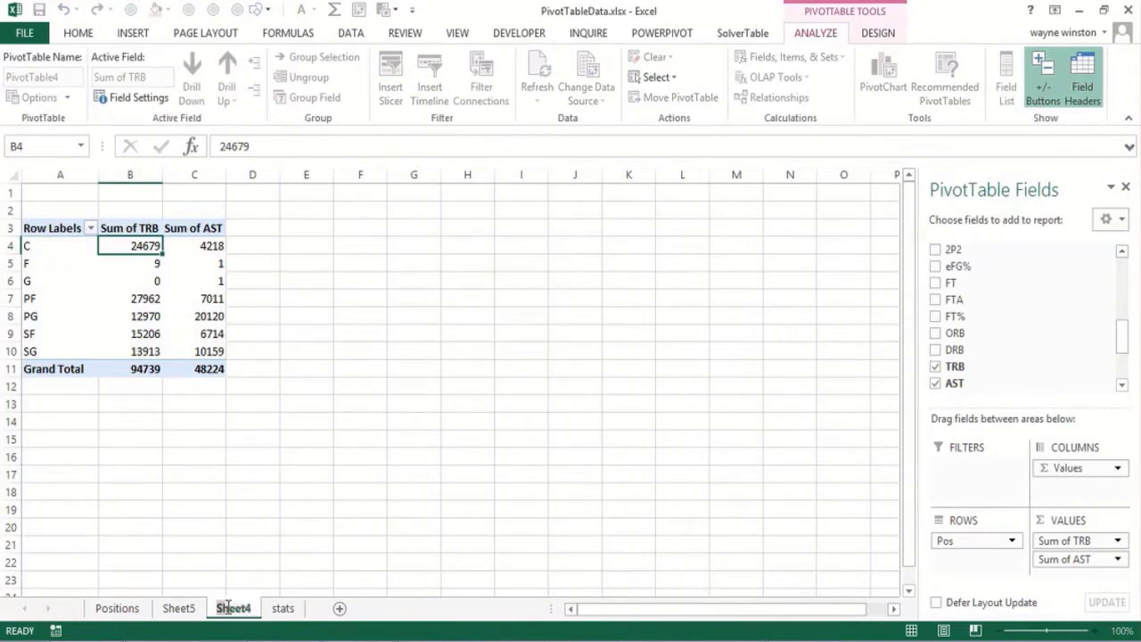
{"action": "type", "text": "Assists Reb"}
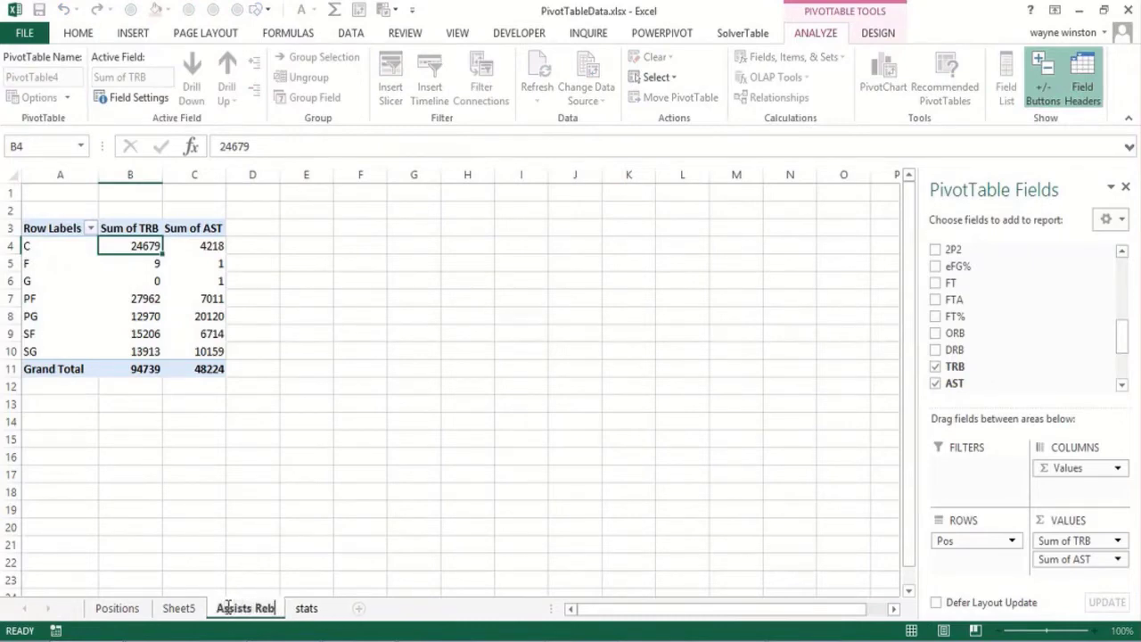
{"action": "type", "text": "ounds"}
{"action": "left_click_drag", "start_coordinate": [282, 453], "coordinate": [283, 442]}
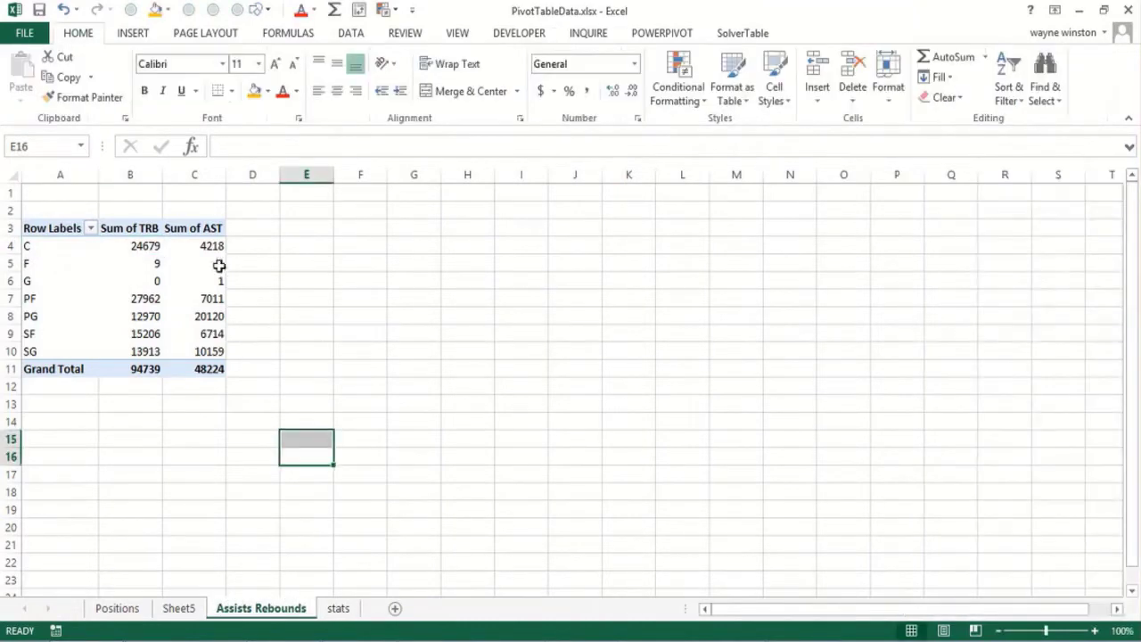
Step: Enter the notes "change way dtaa is summarized" in cell E6 and "Using Value Field settings" in E7
{"action": "left_click", "coordinate": [138, 265]}
{"action": "left_click", "coordinate": [319, 280]}
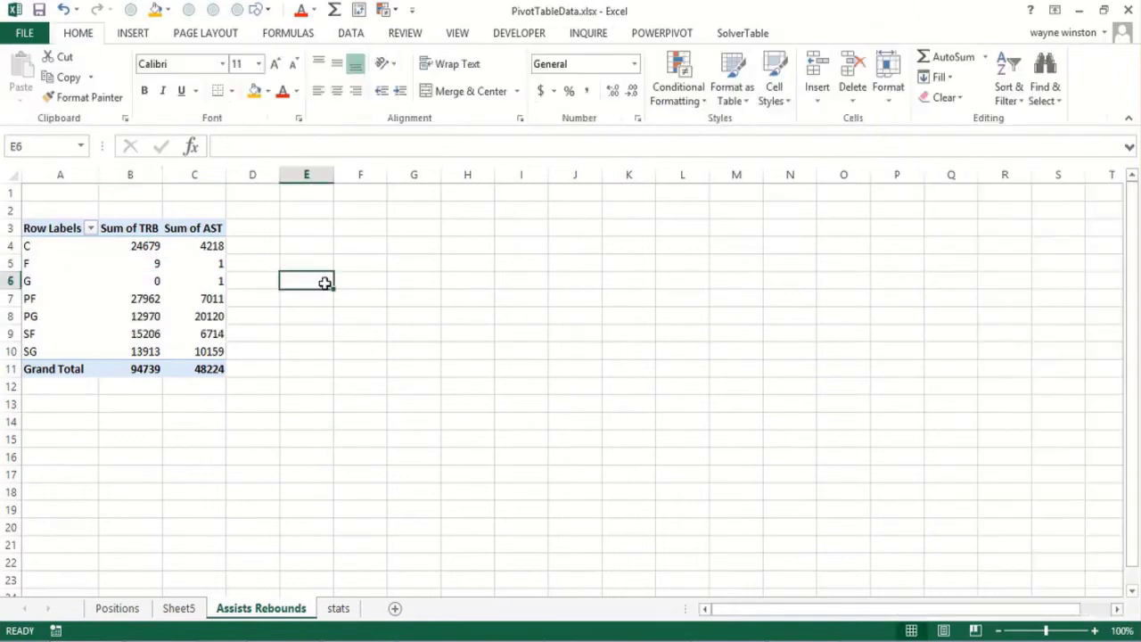
{"action": "type", "text": "change"}
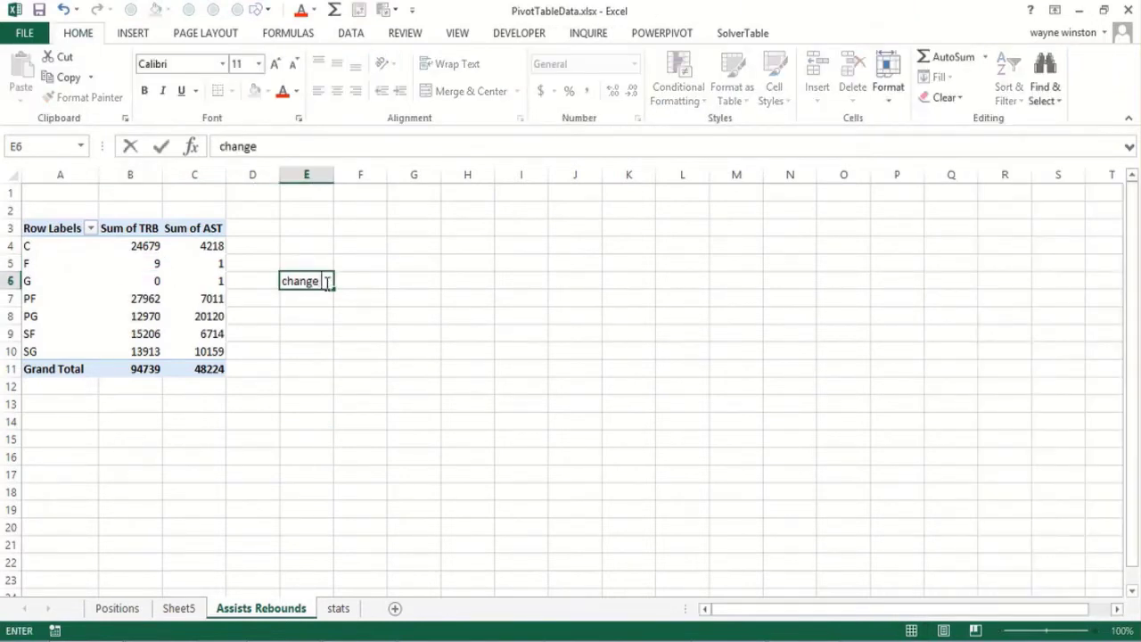
{"action": "type", "text": " way dtaa is su"}
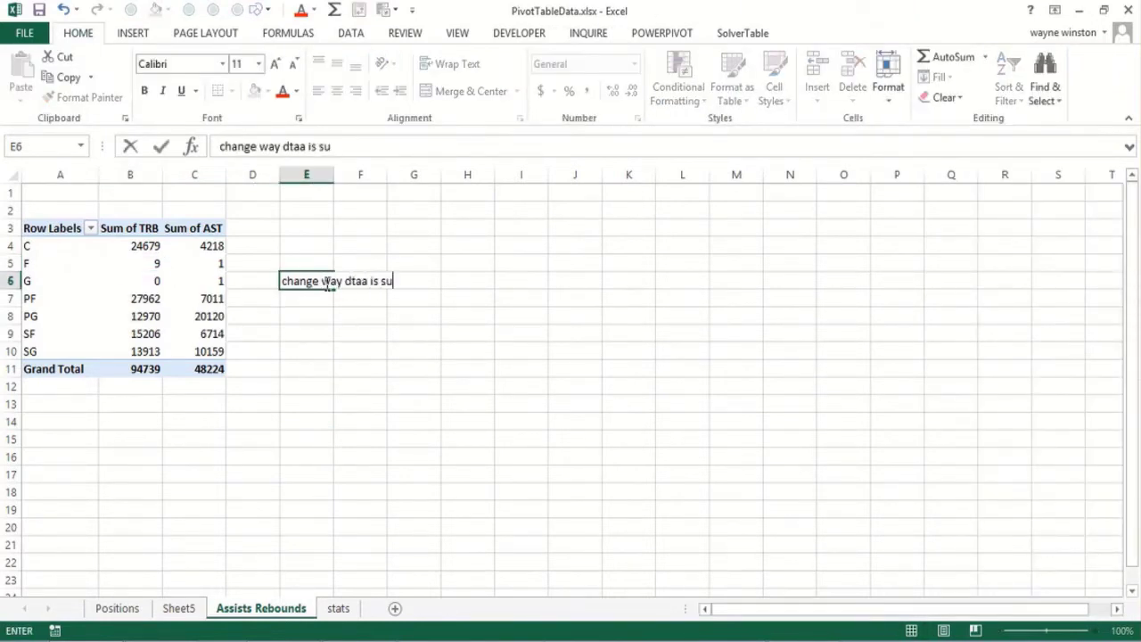
{"action": "type", "text": "mmarized"}
{"action": "key", "text": "Return"}
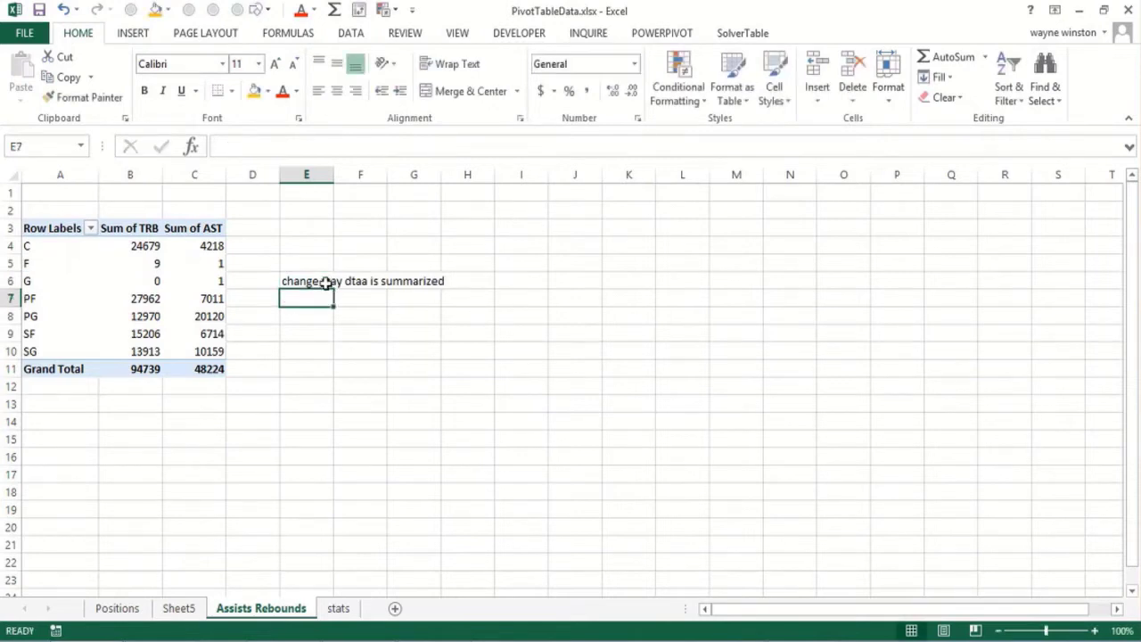
{"action": "type", "text": "Using V"}
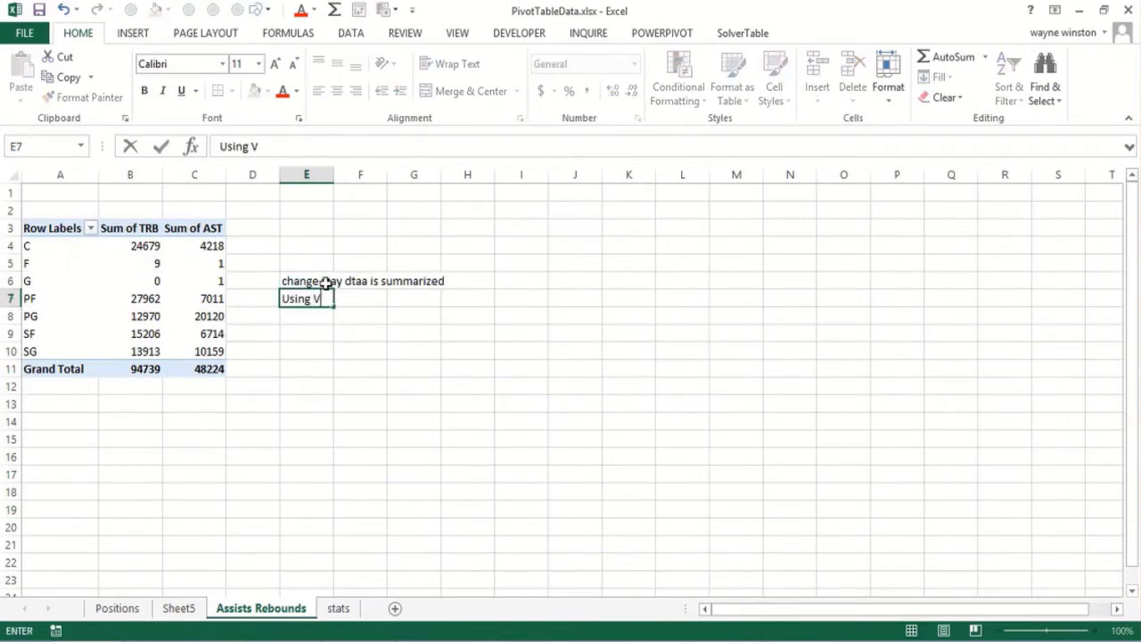
{"action": "type", "text": "alue Field se"}
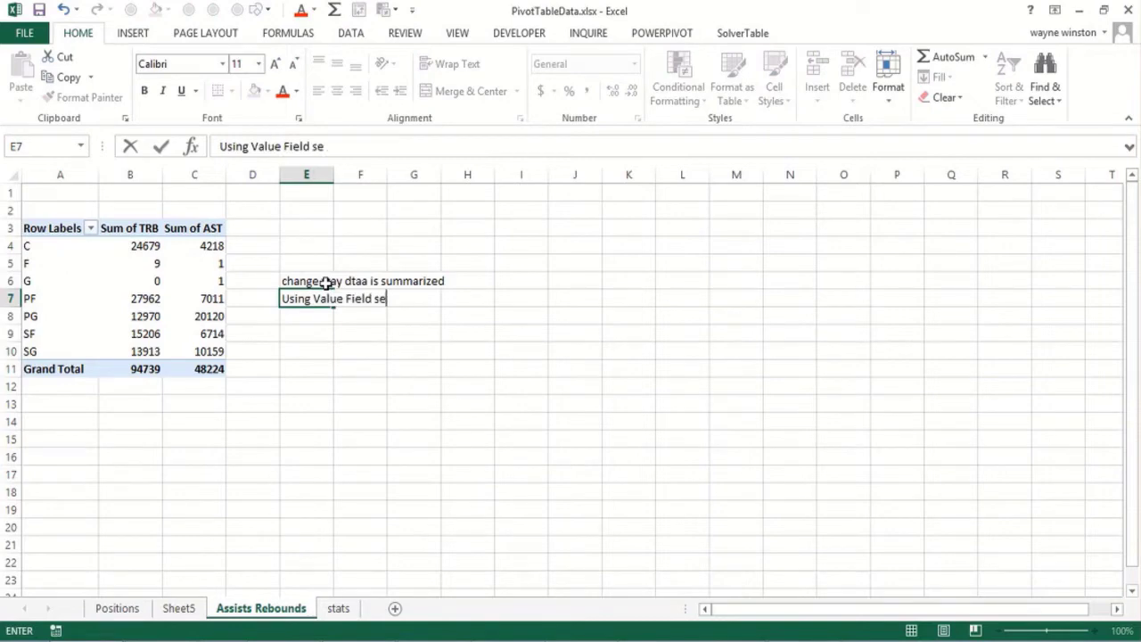
{"action": "type", "text": "ttings"}
{"action": "key", "text": "Return"}
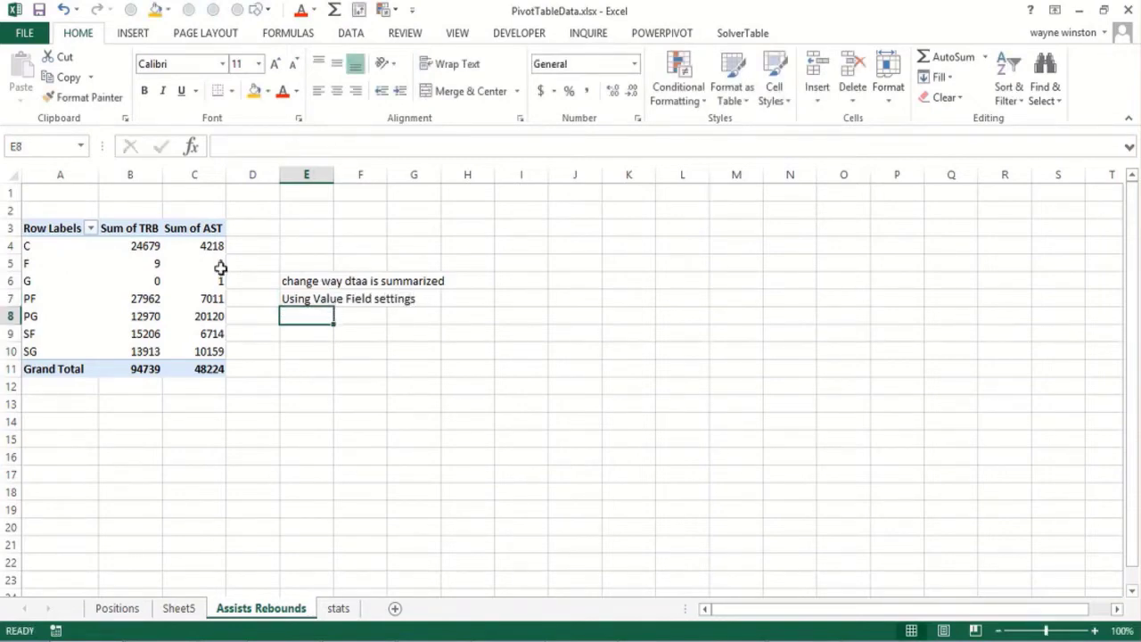
Step: Examine the summary calculations and the Show Values As options in Sum of TRB's Value Field Settings, leaving the settings as they are
{"action": "left_click", "coordinate": [154, 280]}
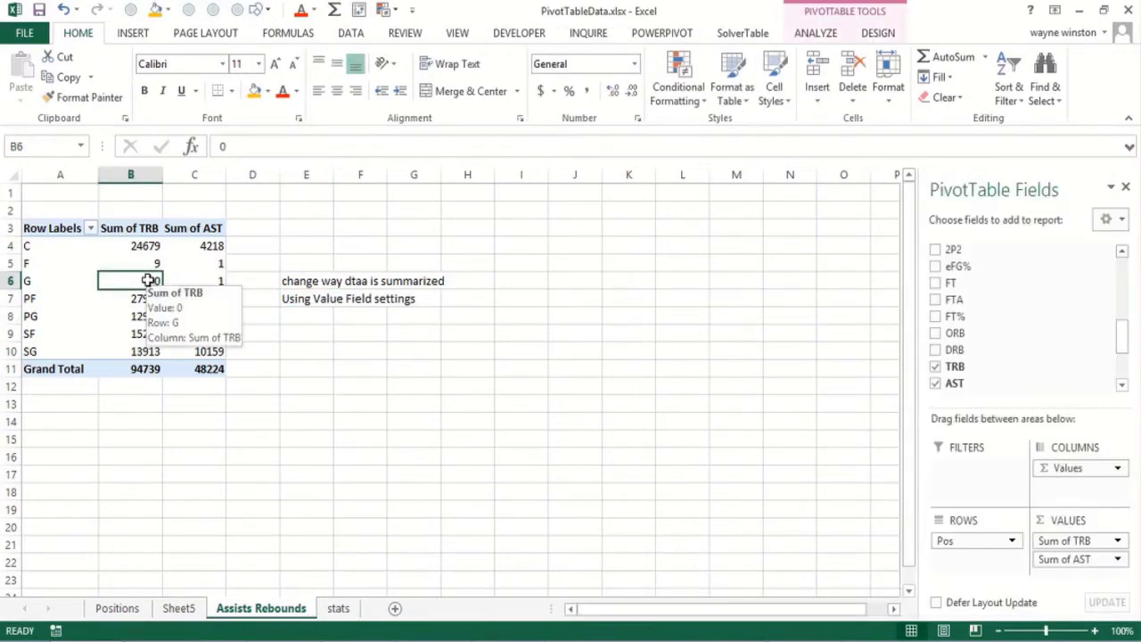
{"action": "right_click", "coordinate": [140, 301]}
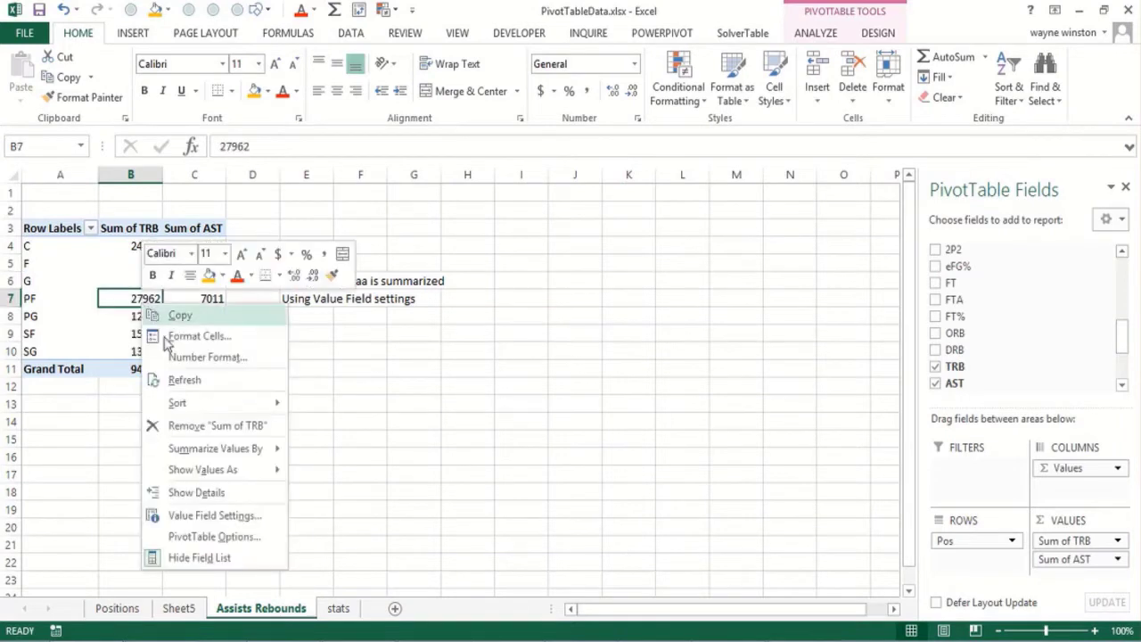
{"action": "left_click", "coordinate": [216, 514]}
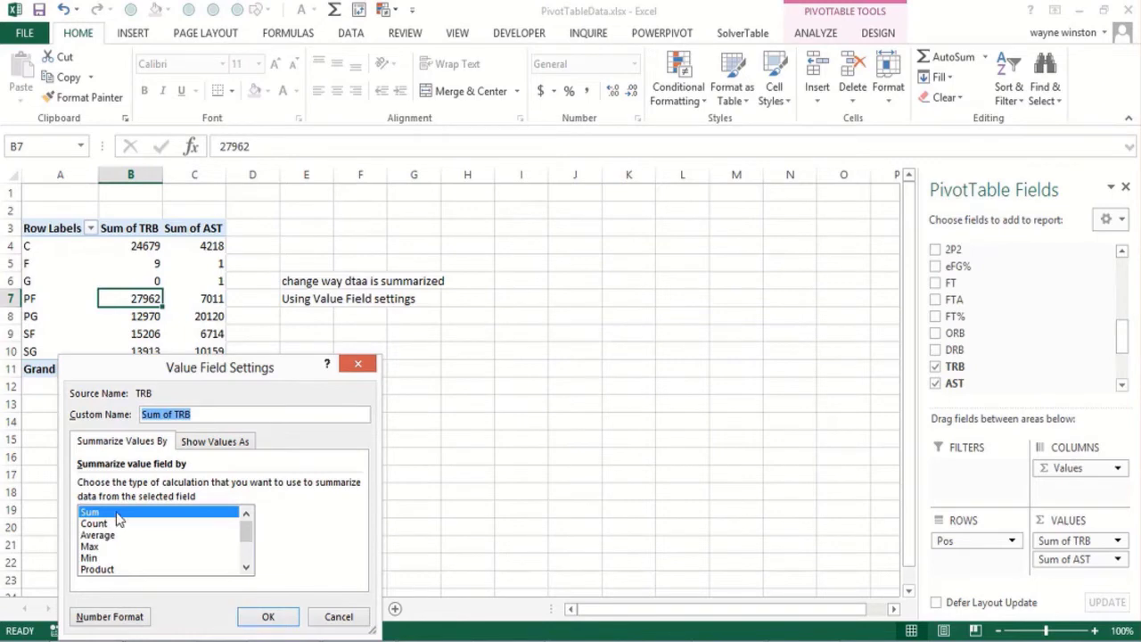
{"action": "left_click", "coordinate": [222, 446]}
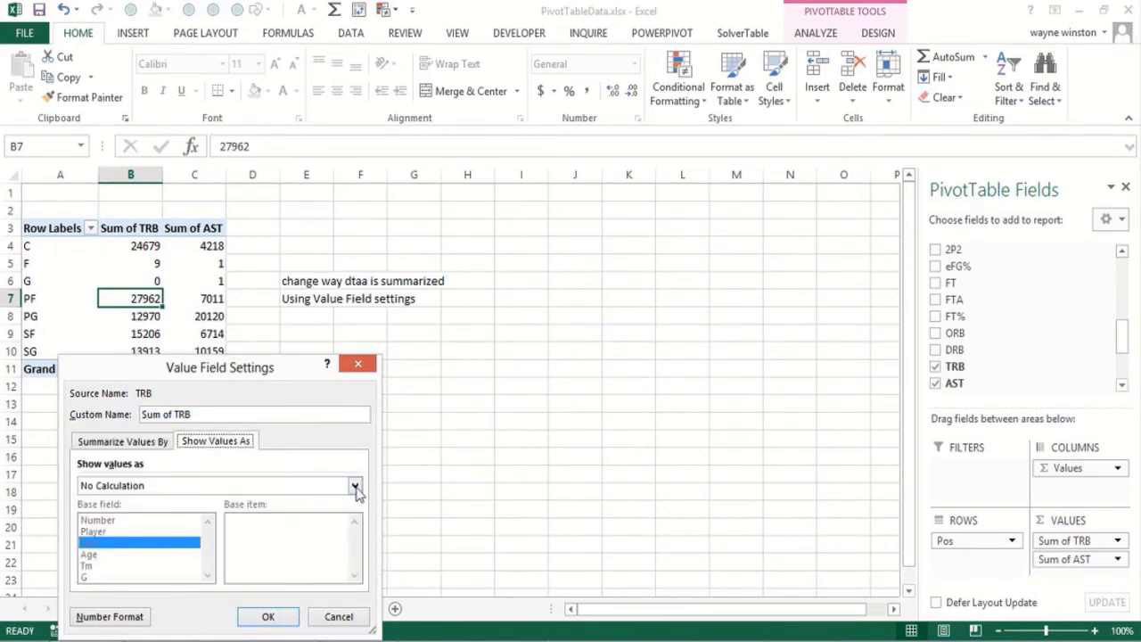
{"action": "left_click", "coordinate": [360, 366]}
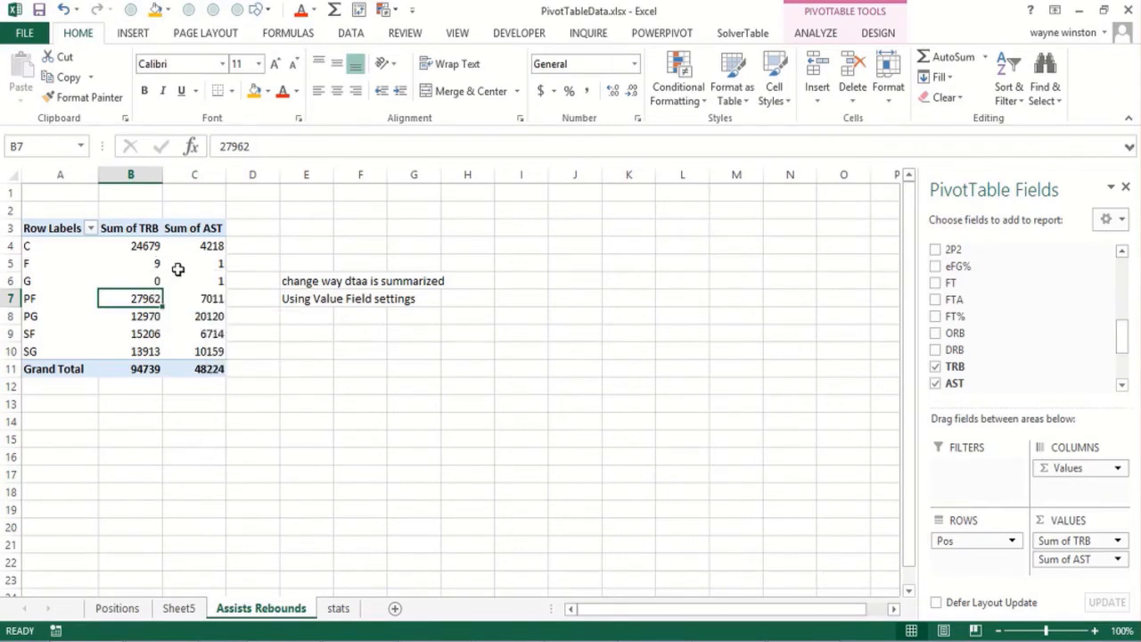
Step: Show the Sum of AST values as % of Column Total through its Value Field Settings
{"action": "right_click", "coordinate": [196, 300]}
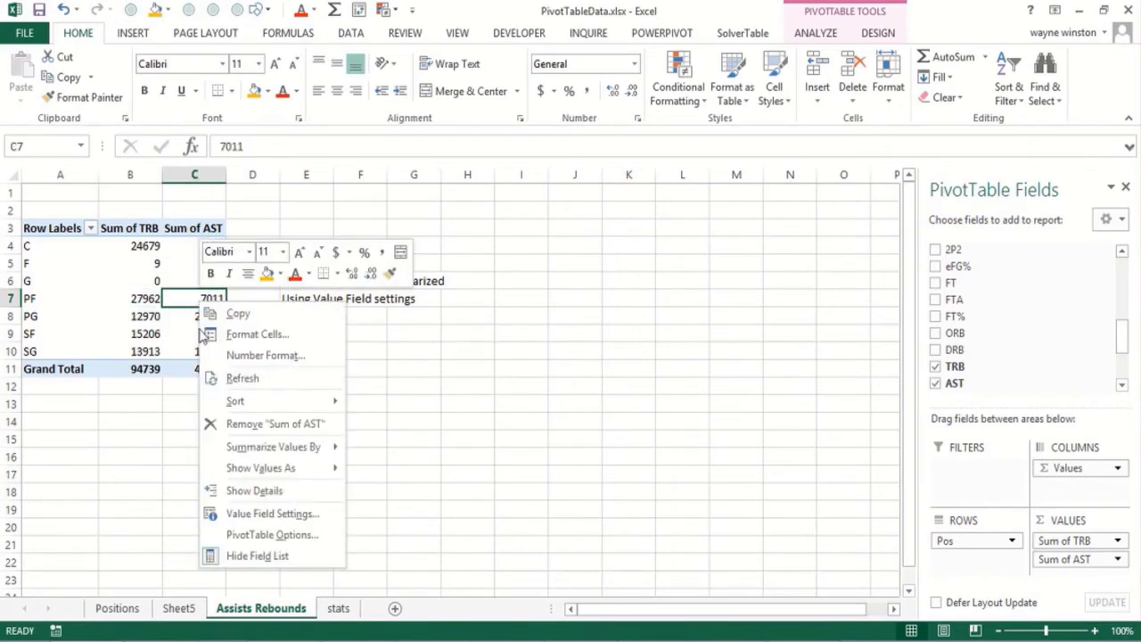
{"action": "left_click", "coordinate": [248, 518]}
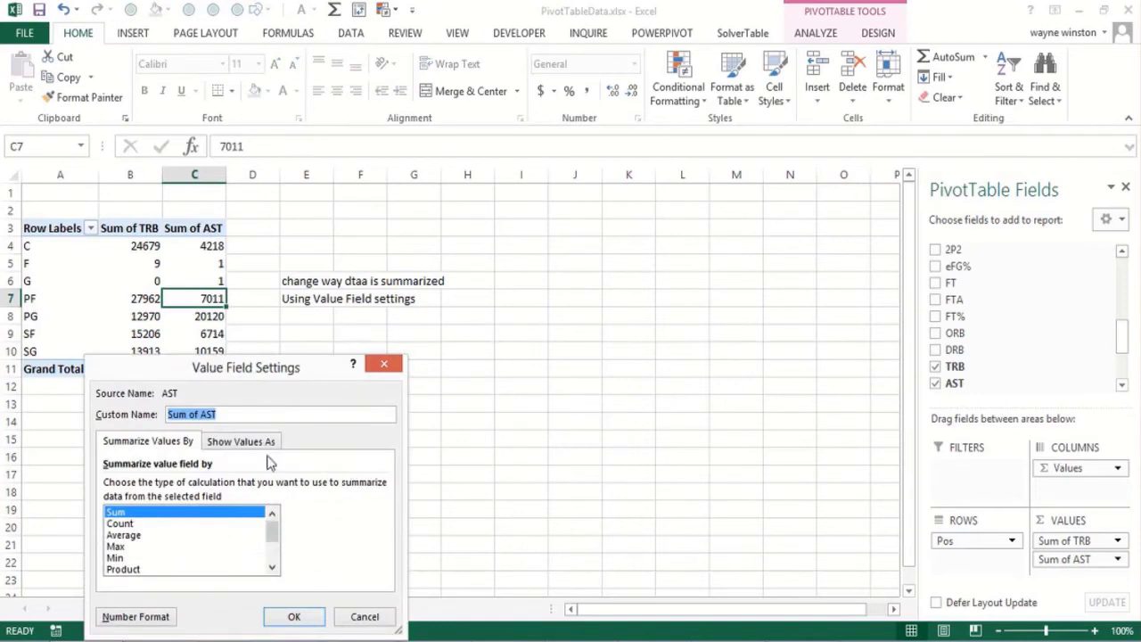
{"action": "left_click", "coordinate": [239, 442]}
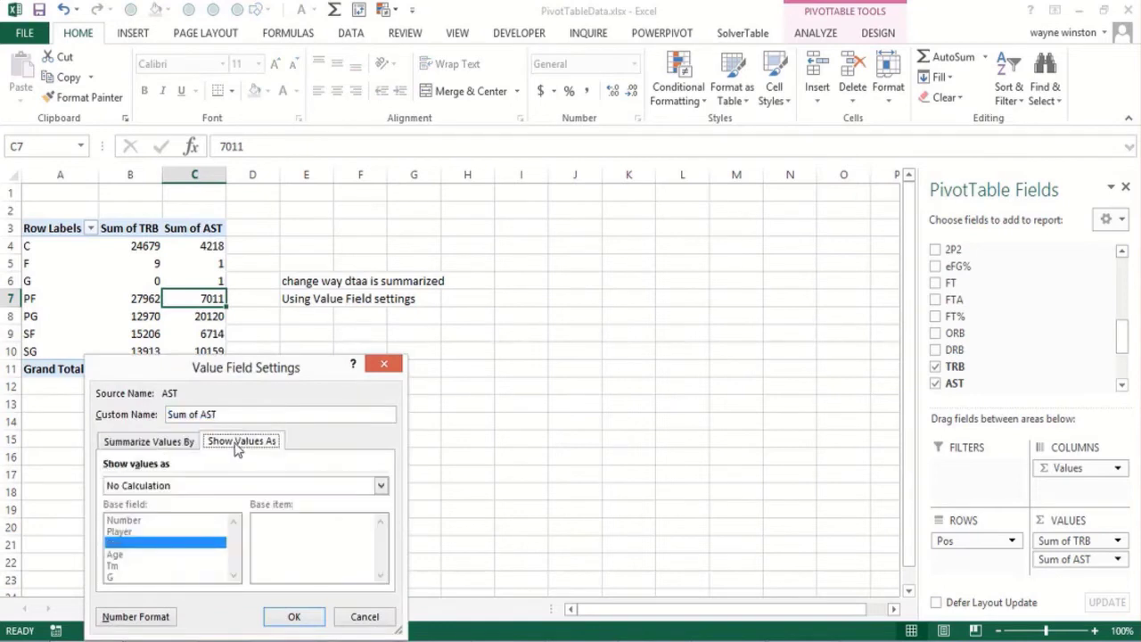
{"action": "left_click", "coordinate": [380, 487]}
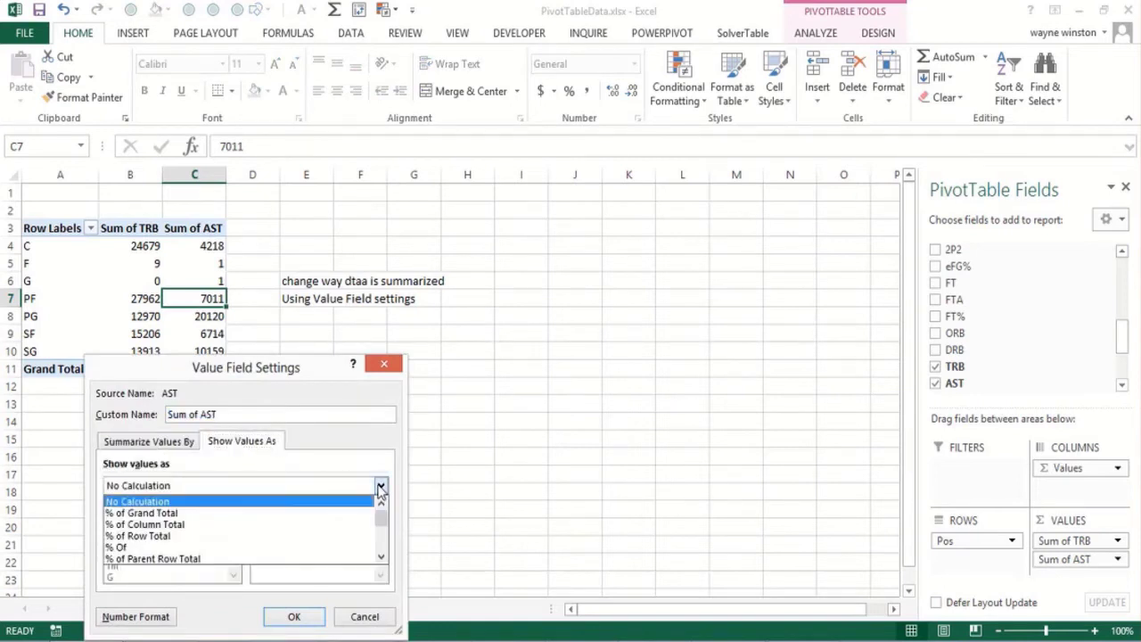
{"action": "left_click", "coordinate": [181, 527]}
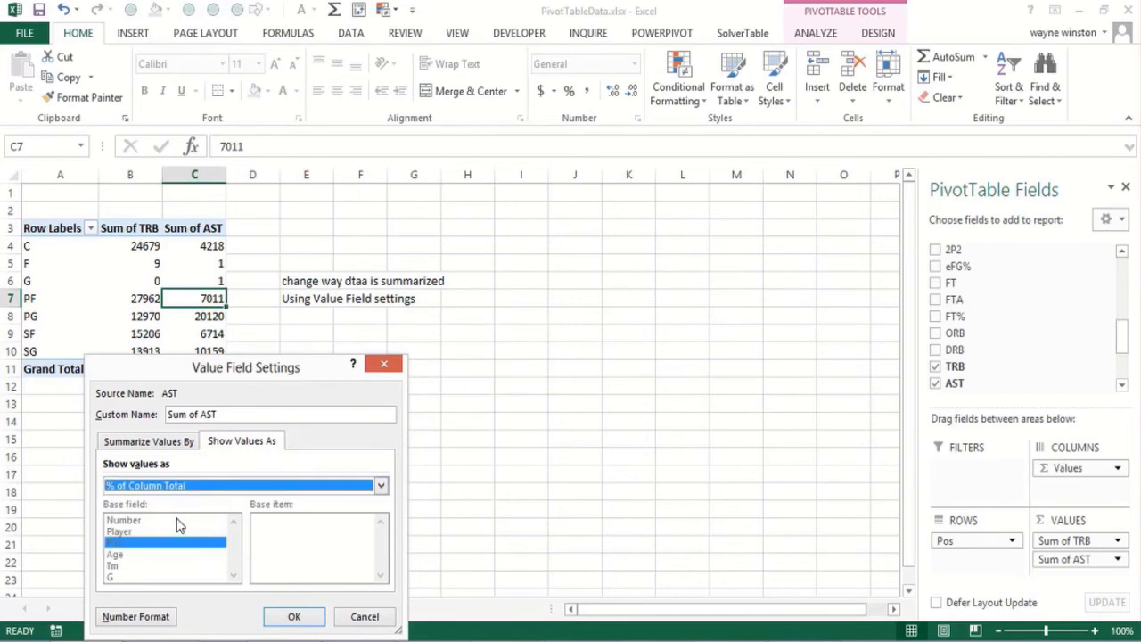
{"action": "left_click", "coordinate": [285, 622]}
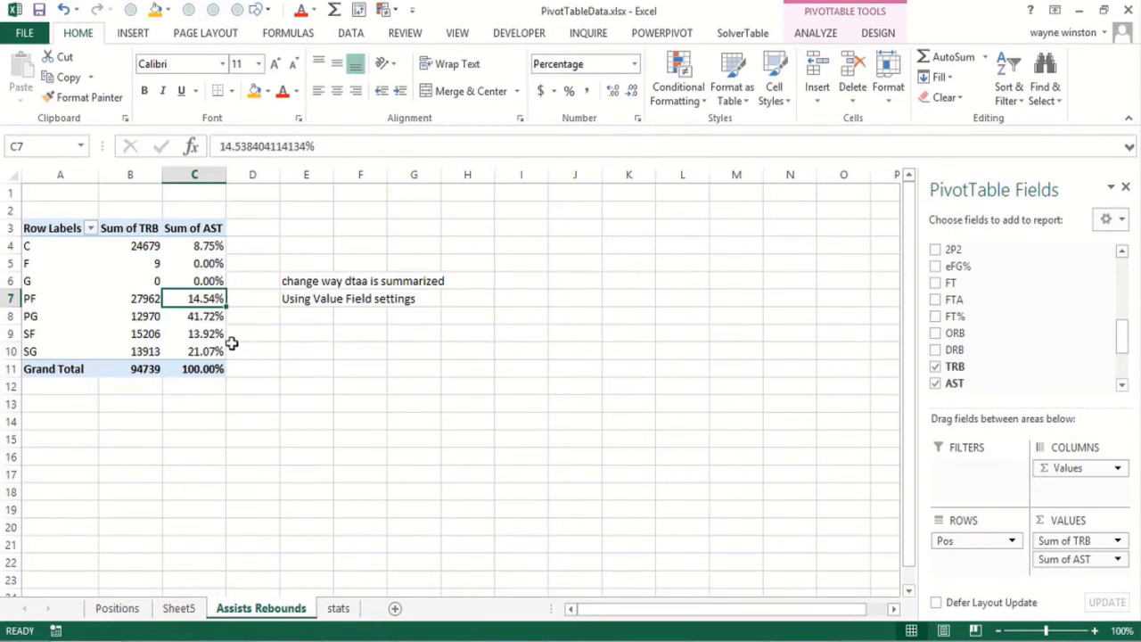
Step: Show the Sum of TRB values as % of Column Total
{"action": "left_click", "coordinate": [138, 248]}
{"action": "right_click", "coordinate": [139, 250]}
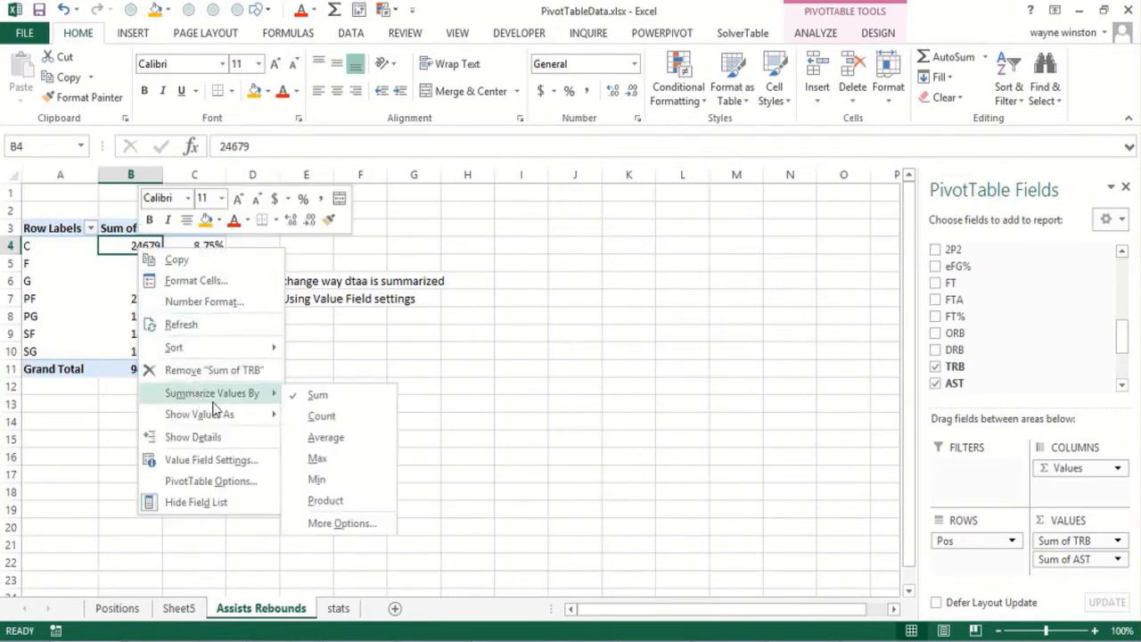
{"action": "mouse_move", "coordinate": [226, 416]}
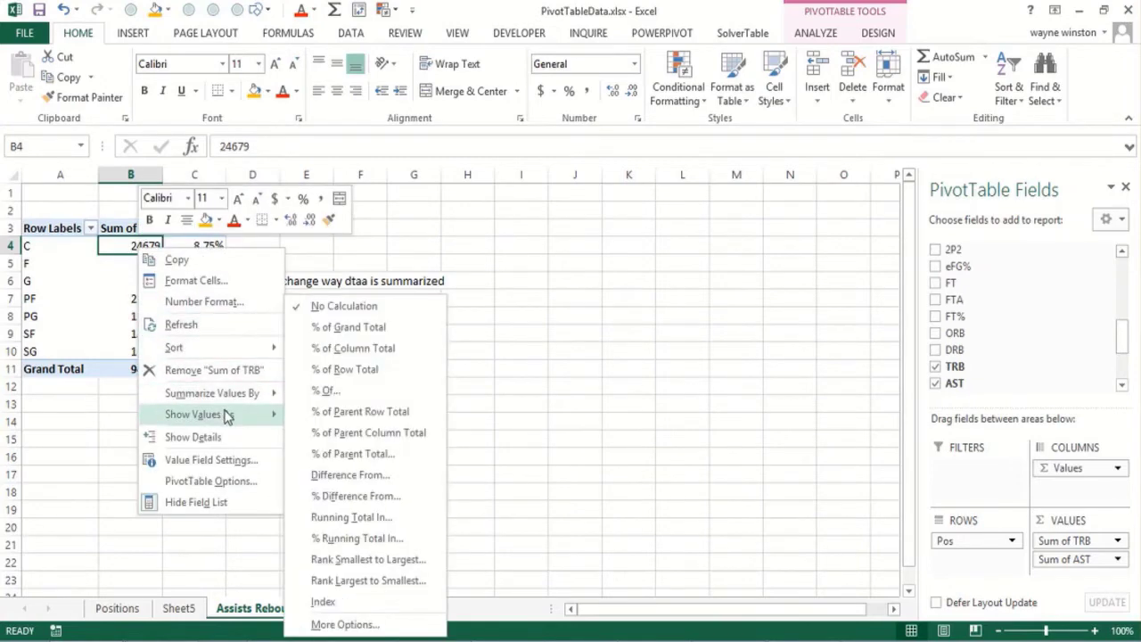
{"action": "left_click", "coordinate": [378, 349]}
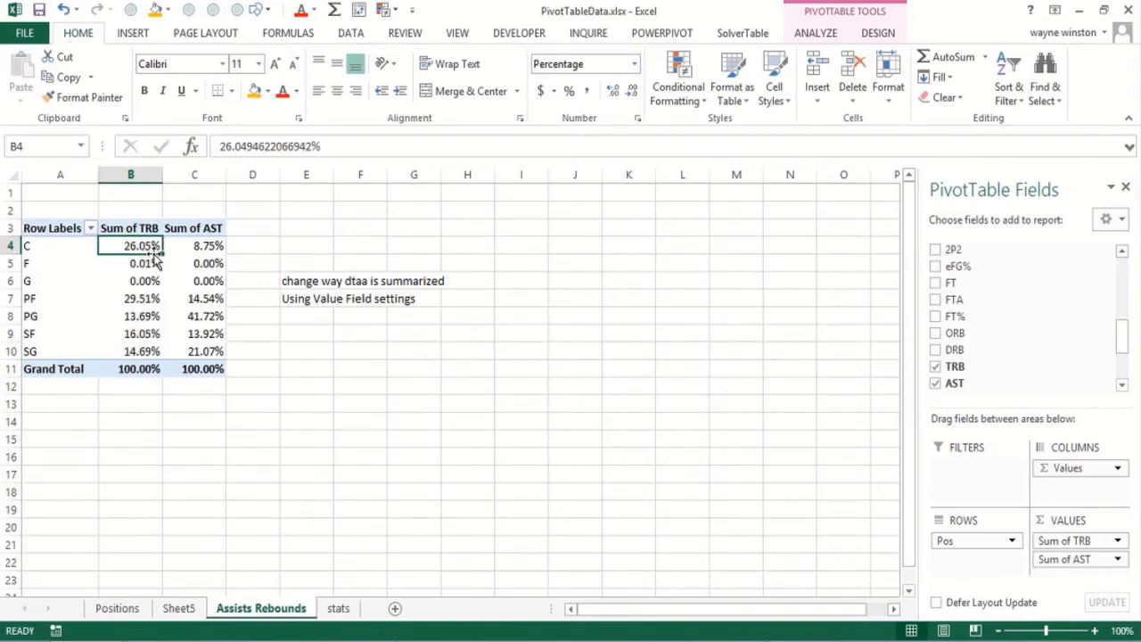
Step: Compare the rebound and assist shares of positions C and PG in the PivotTable, leaving its settings as they are
{"action": "left_click", "coordinate": [189, 251]}
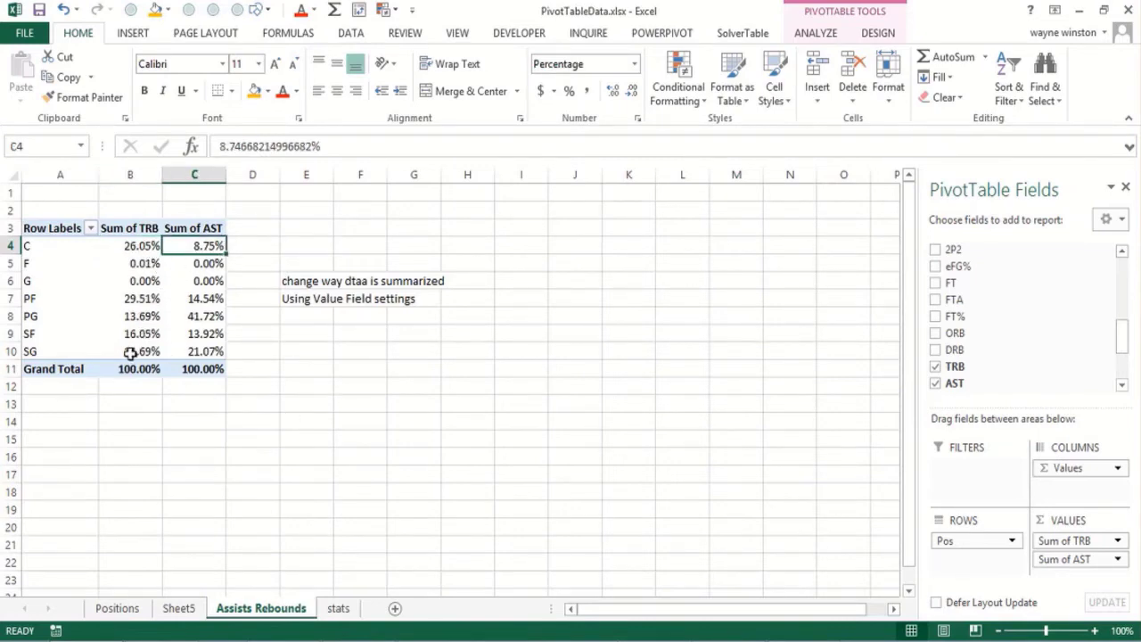
{"action": "left_click", "coordinate": [177, 318]}
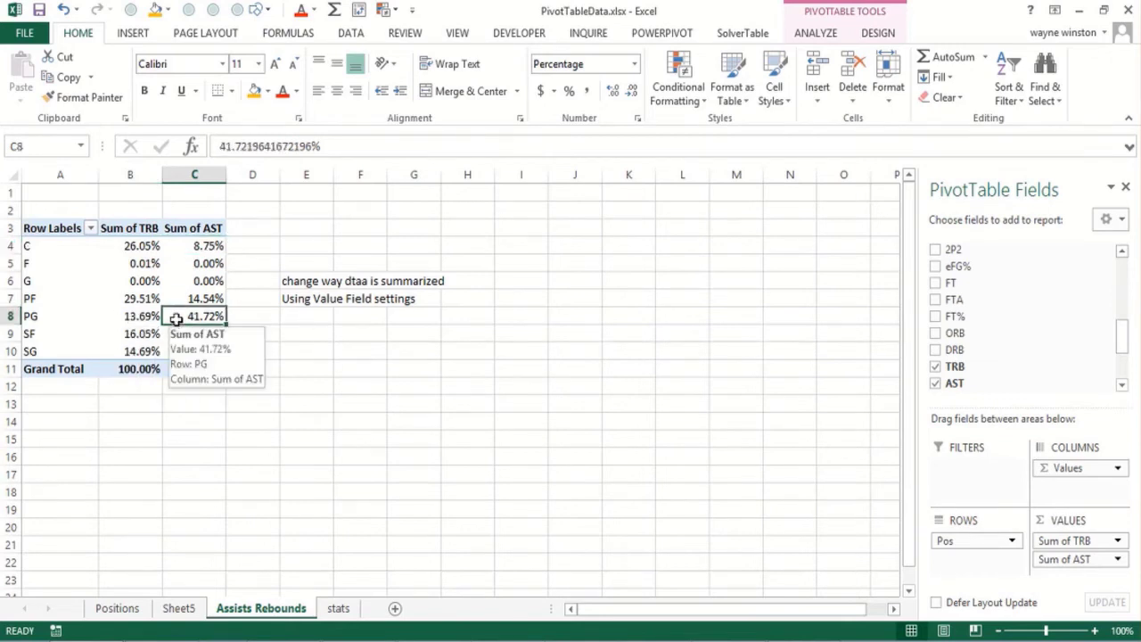
{"action": "left_click", "coordinate": [104, 315]}
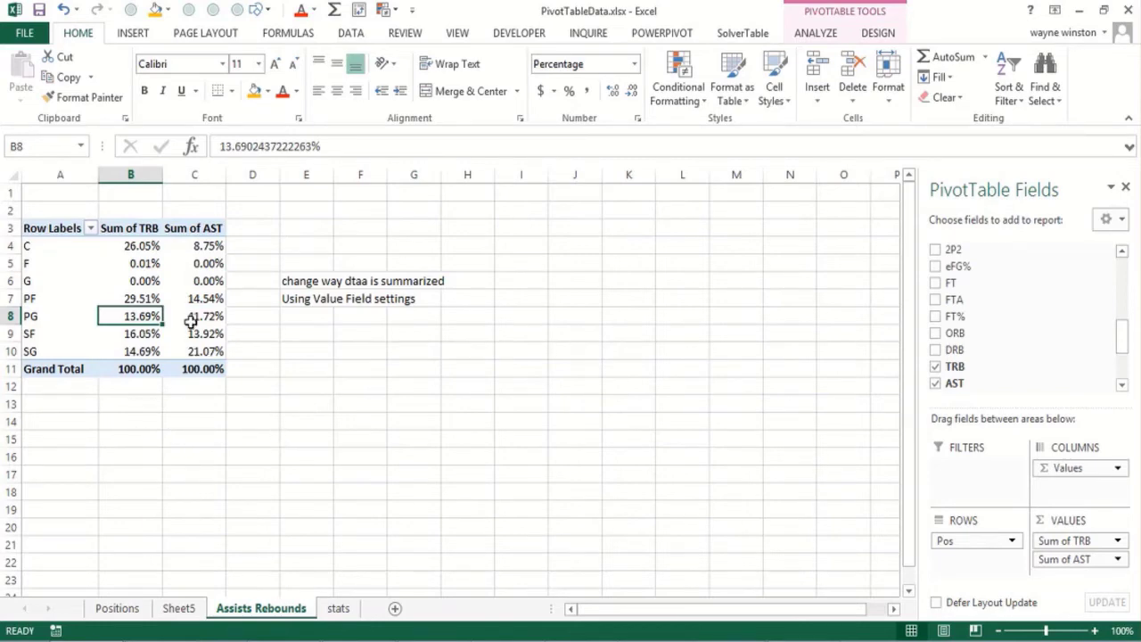
{"action": "right_click", "coordinate": [196, 294]}
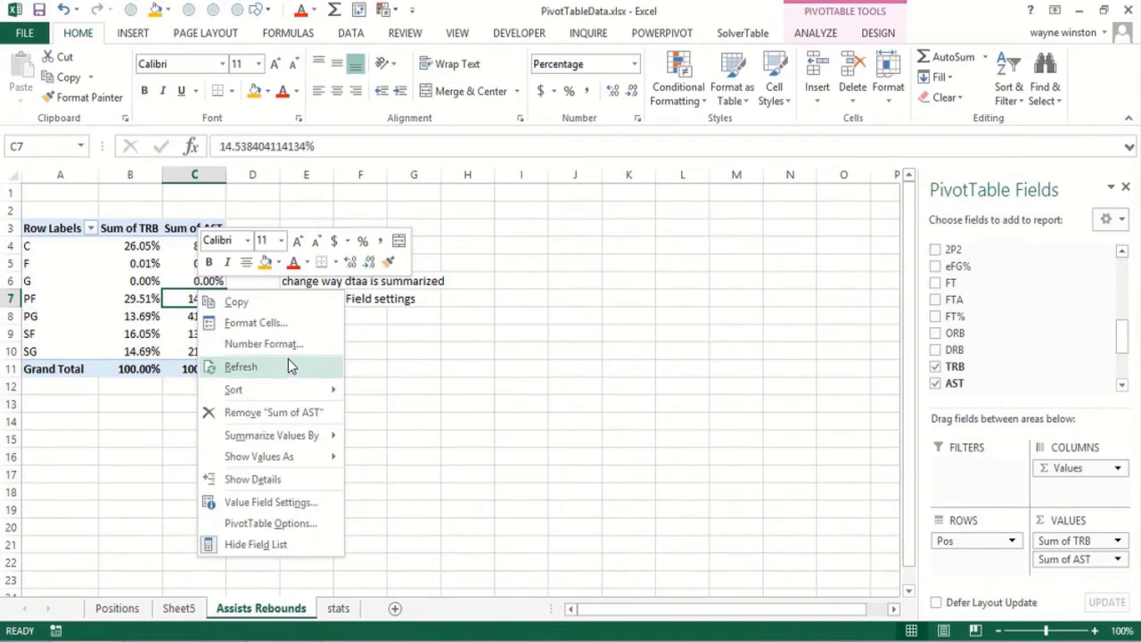
{"action": "left_click", "coordinate": [437, 388]}
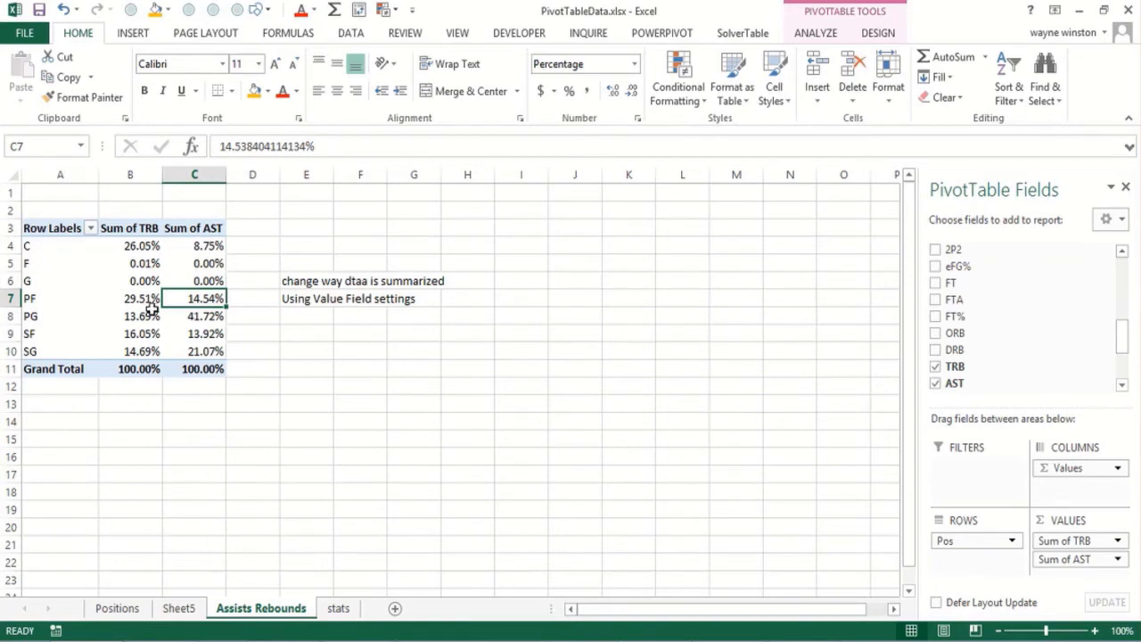
Step: Enter the note "Double click on cell in PivotTable" in cell E11
{"action": "left_click", "coordinate": [310, 367]}
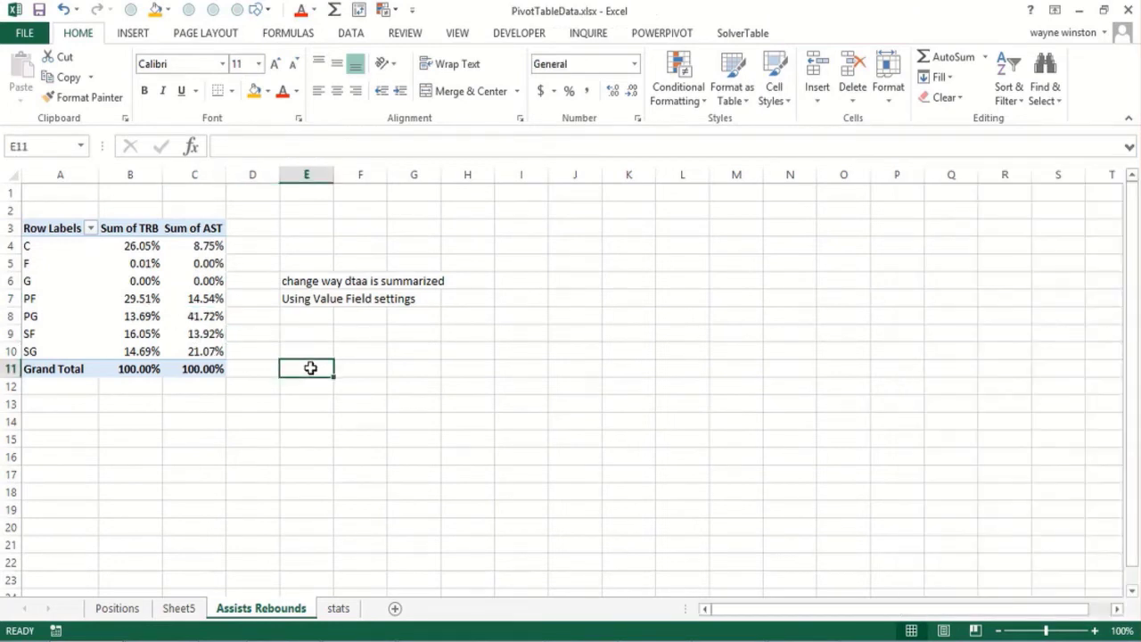
{"action": "type", "text": "Bouvle cxl"}
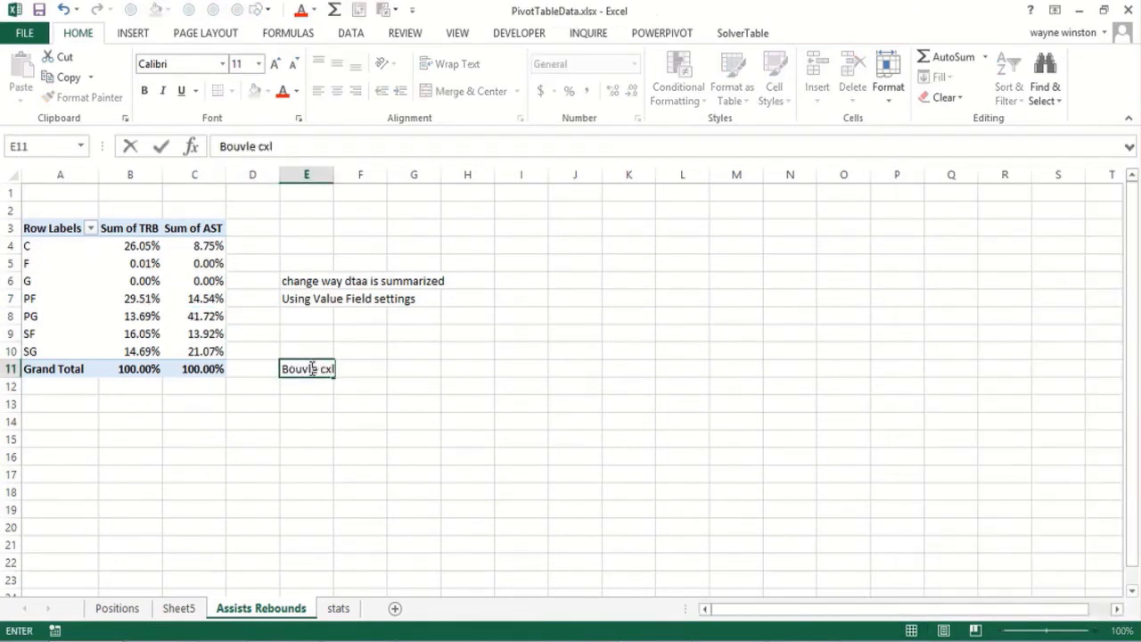
{"action": "key", "text": "BackSpace"}
{"action": "key", "text": "BackSpace"}
{"action": "key", "text": "BackSpace"}
{"action": "key", "text": "BackSpace"}
{"action": "key", "text": "BackSpace"}
{"action": "key", "text": "BackSpace"}
{"action": "key", "text": "BackSpace"}
{"action": "key", "text": "BackSpace"}
{"action": "key", "text": "BackSpace"}
{"action": "key", "text": "BackSpace"}
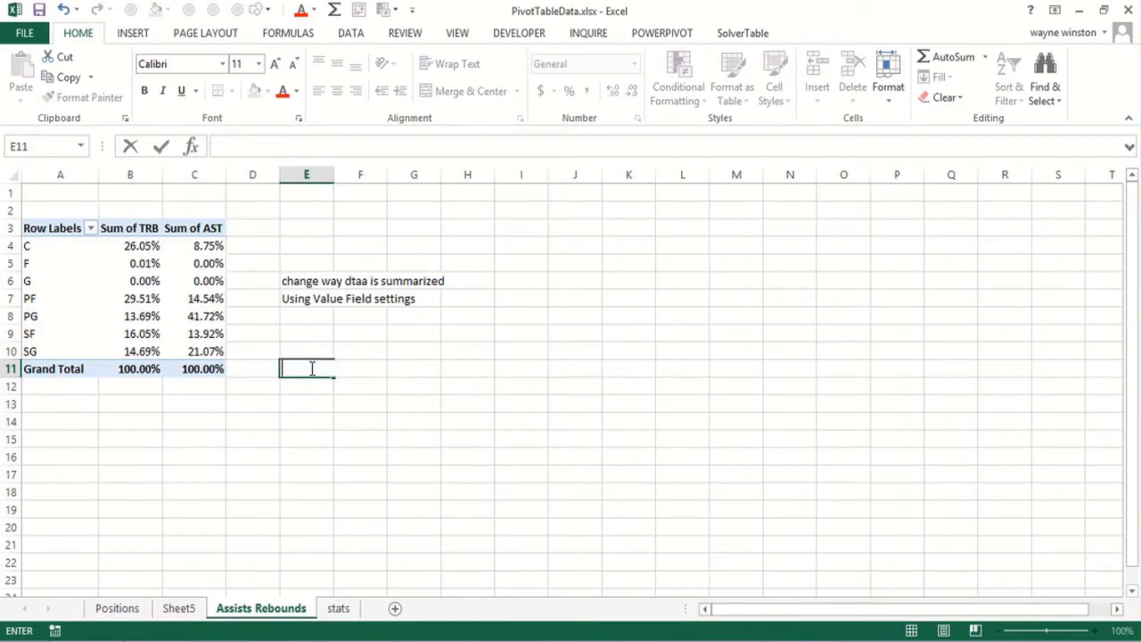
{"action": "type", "text": "DOuble click "}
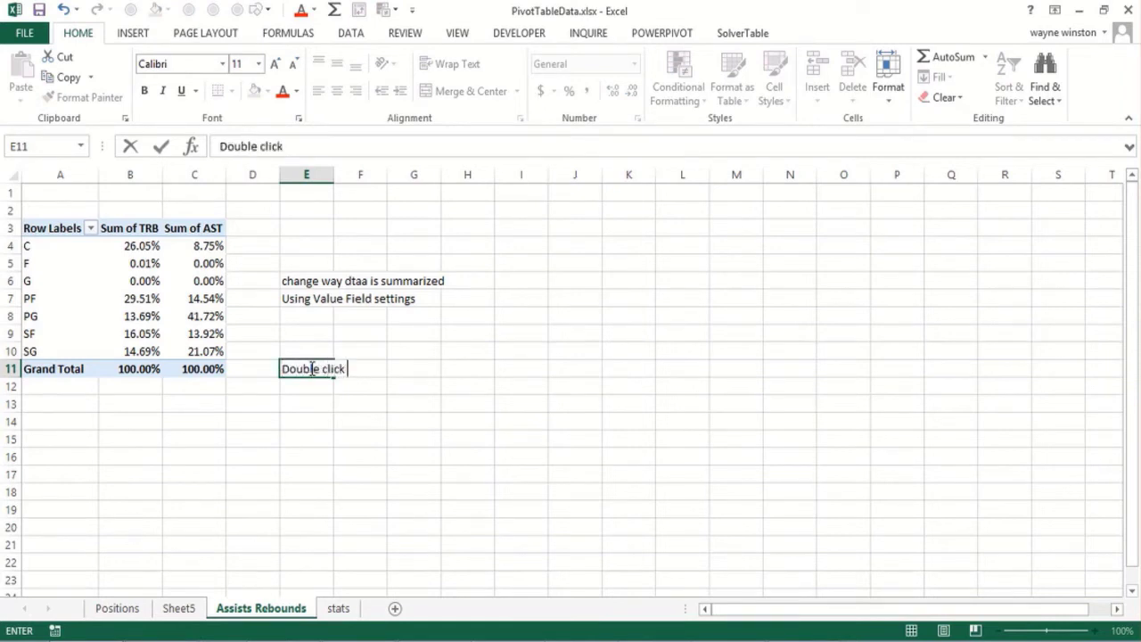
{"action": "type", "text": "on cell in "}
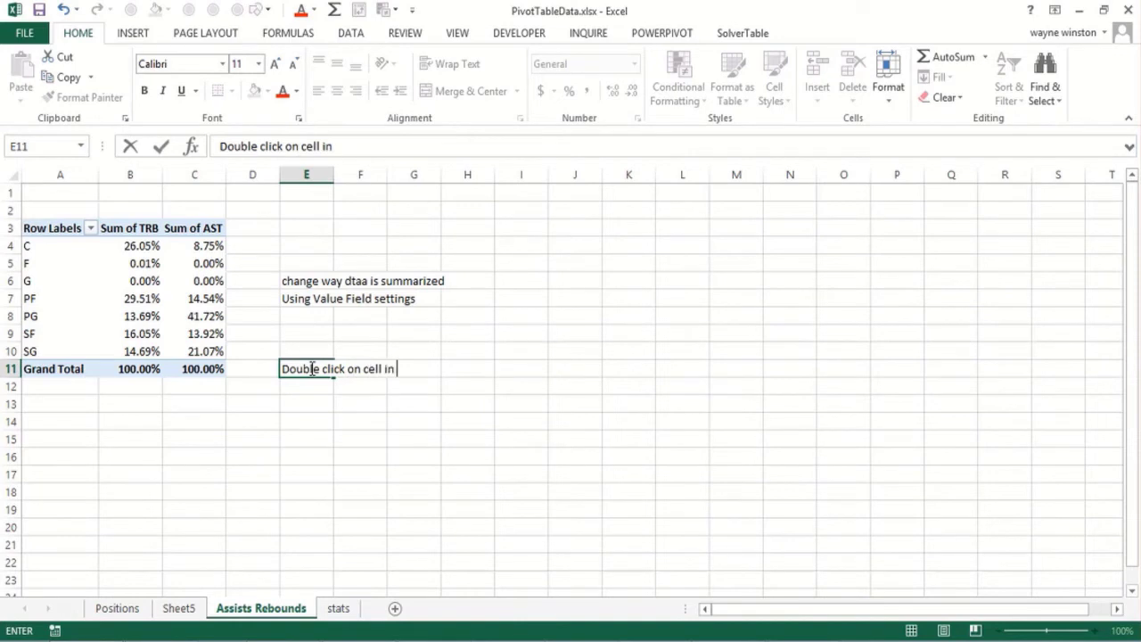
{"action": "type", "text": "PivotTable"}
{"action": "key", "text": "Return"}
Step: Enter the note "Drills down t osoruce data In spearate worksheet" in cell E12
{"action": "type", "text": "Dri"}
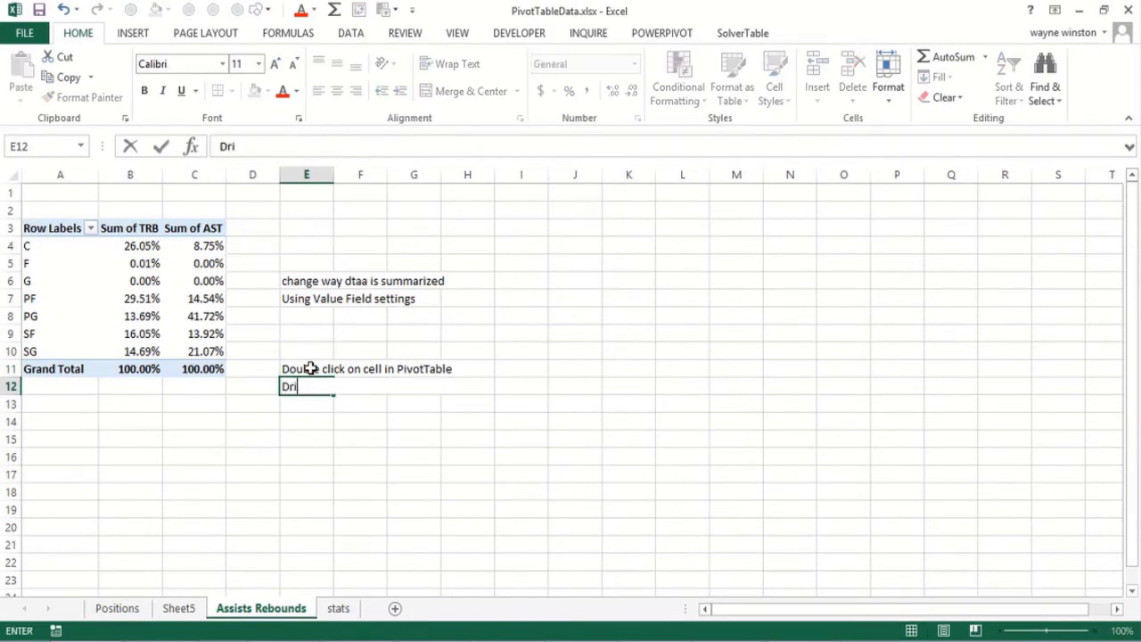
{"action": "type", "text": "lls down"}
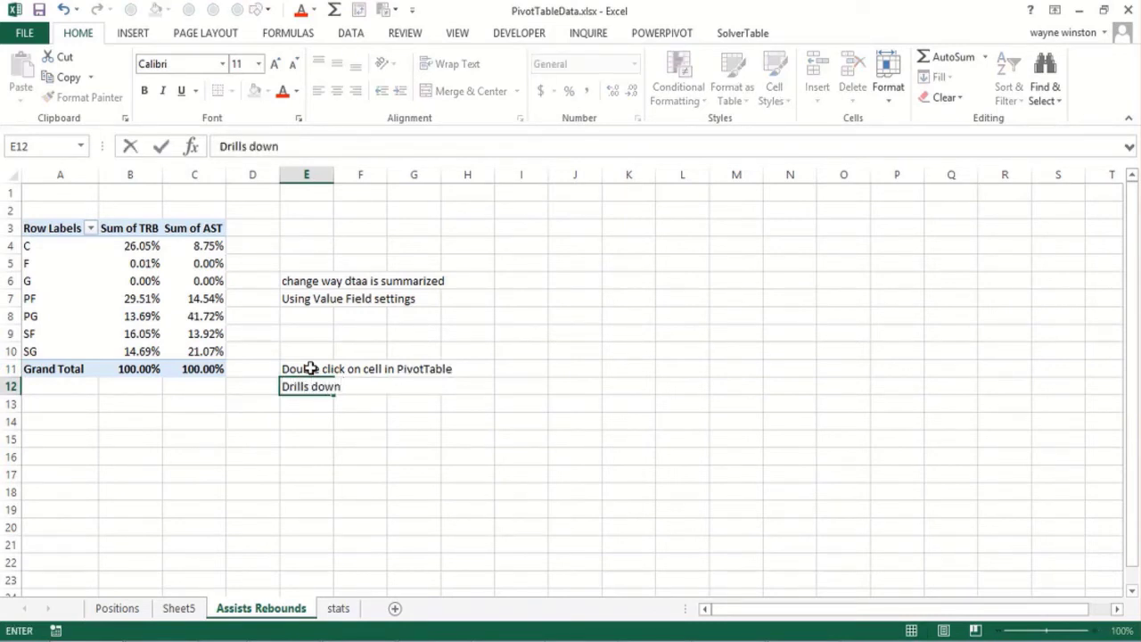
{"action": "type", "text": " t osoruce fd"}
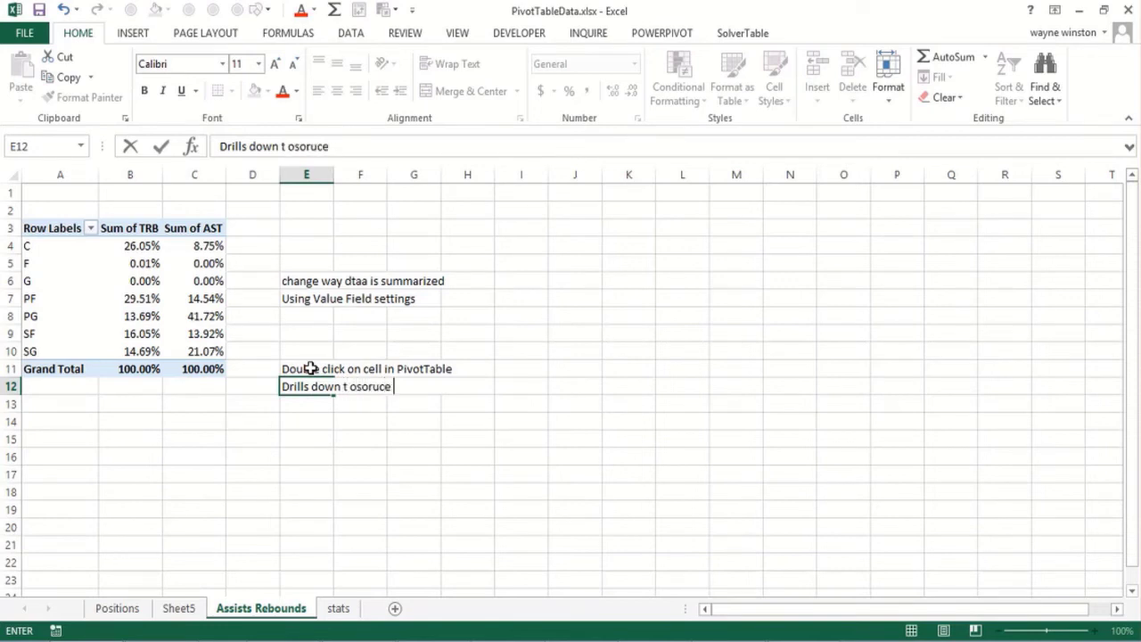
{"action": "key", "text": "BackSpace"}
{"action": "key", "text": "BackSpace"}
{"action": "type", "text": "dsat"}
{"action": "key", "text": "BackSpace"}
{"action": "key", "text": "BackSpace"}
{"action": "key", "text": "BackSpace"}
{"action": "type", "text": "ata I nspearat"}
{"action": "type", "text": "e s"}
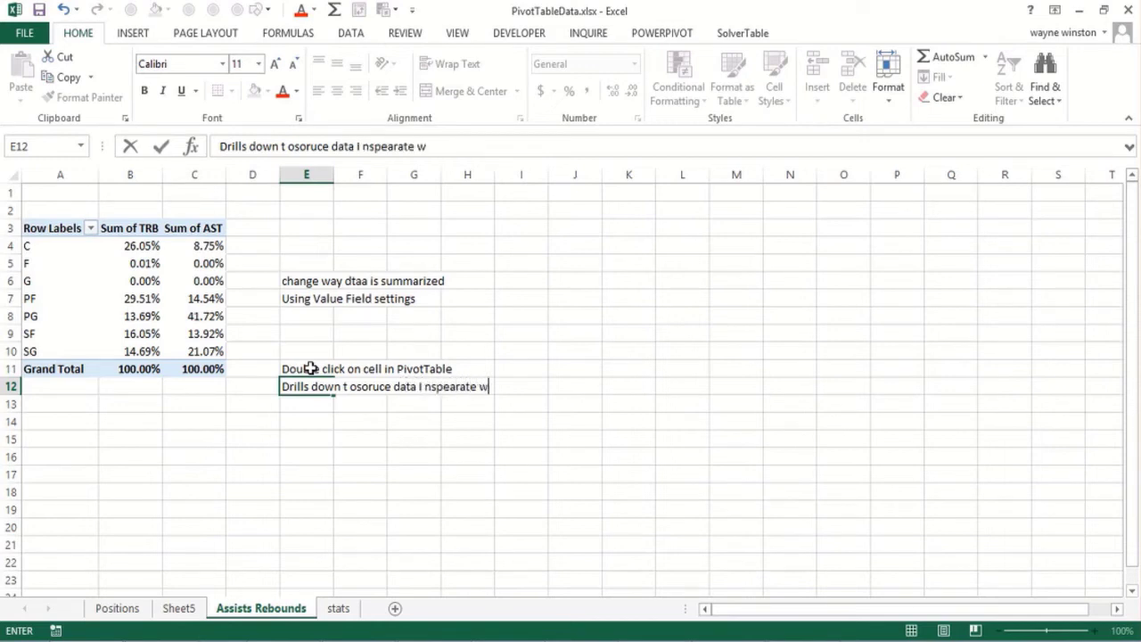
{"action": "key", "text": "BackSpace"}
{"action": "key", "text": "BackSpace"}
{"action": "key", "text": "BackSpace"}
{"action": "key", "text": "BackSpace"}
{"action": "key", "text": "BackSpace"}
{"action": "key", "text": "BackSpace"}
{"action": "key", "text": "BackSpace"}
{"action": "key", "text": "BackSpace"}
{"action": "key", "text": "BackSpace"}
{"action": "key", "text": "BackSpace"}
{"action": "key", "text": "BackSpace"}
{"action": "key", "text": "BackSpace"}
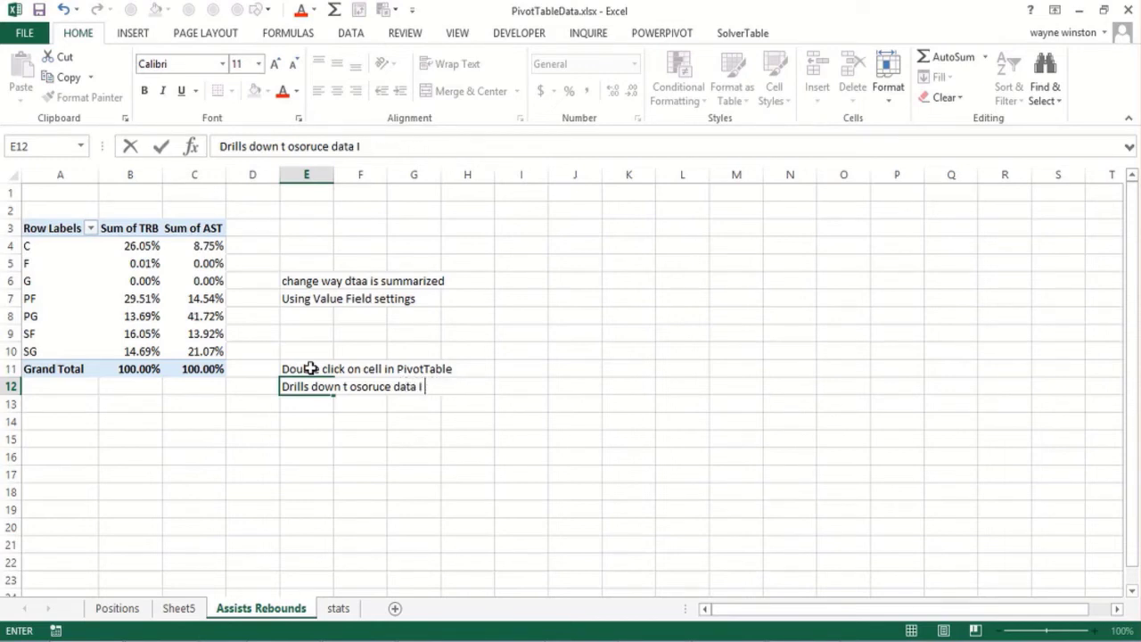
{"action": "type", "text": "n spearate worksheet"}
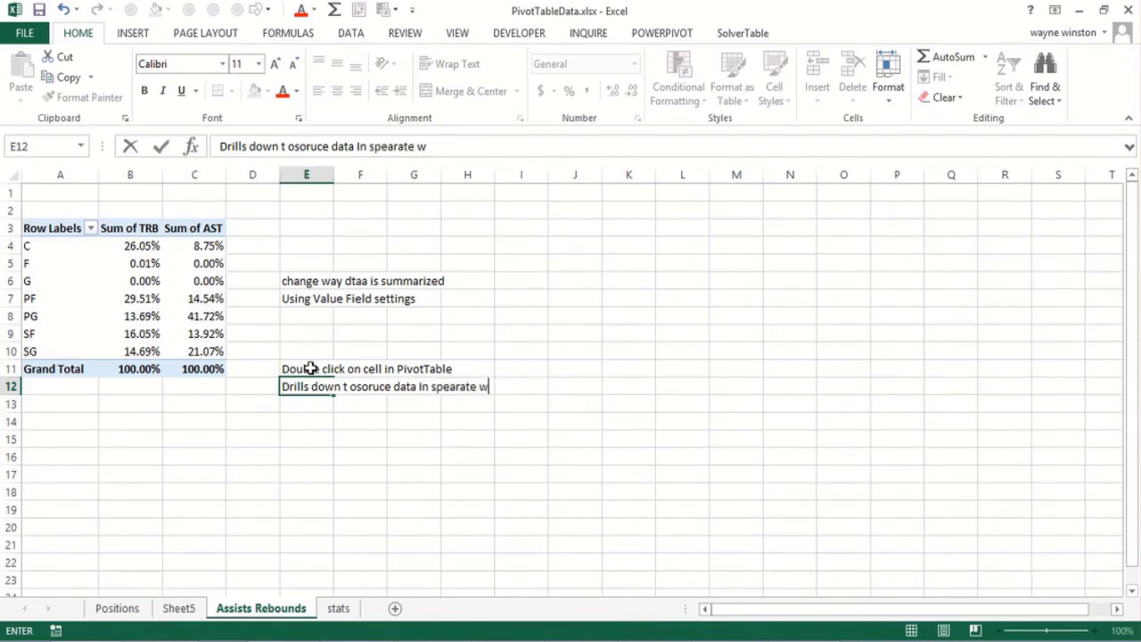
{"action": "key", "text": "Return"}
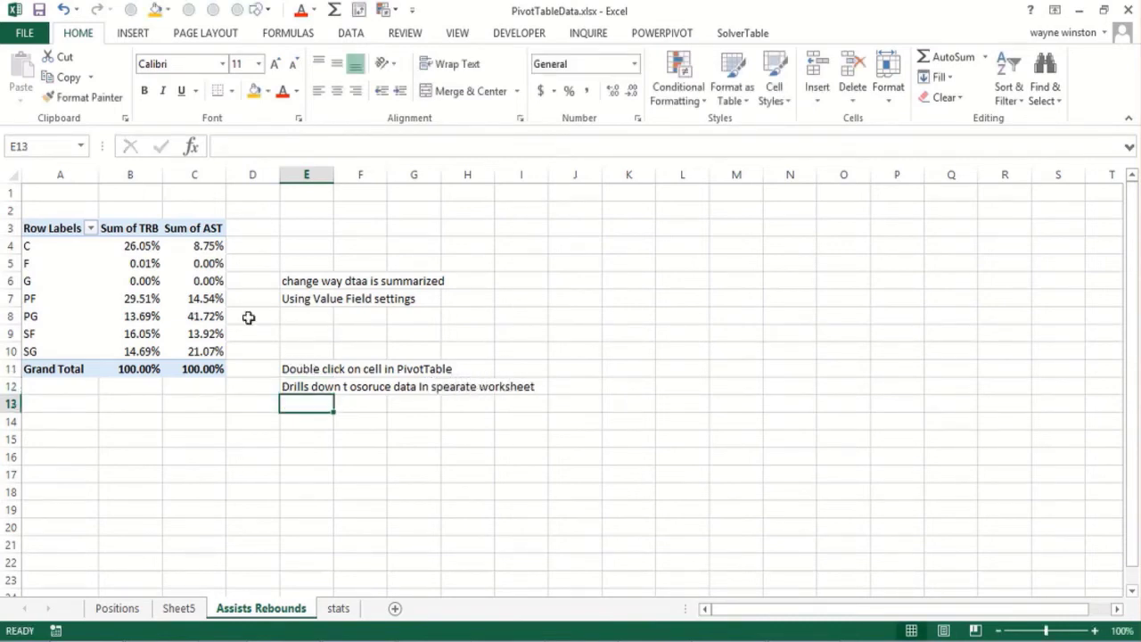
Step: Extract the detail records behind position C's Sum of TRB to a new sheet and name that sheet "Center data"
{"action": "double_click", "coordinate": [143, 250]}
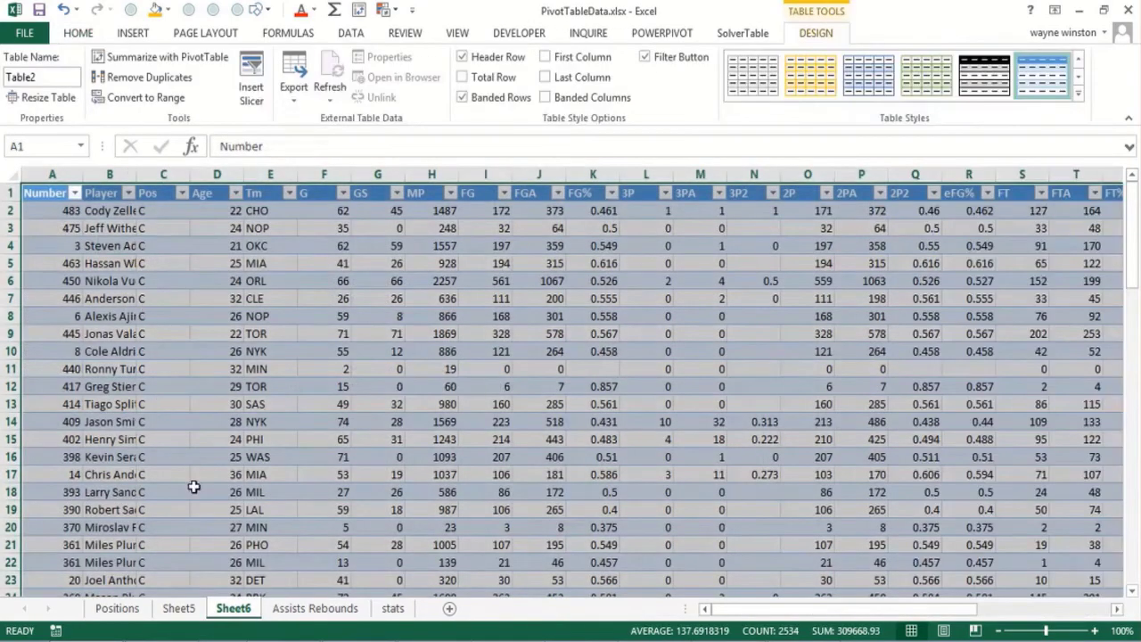
{"action": "double_click", "coordinate": [233, 609]}
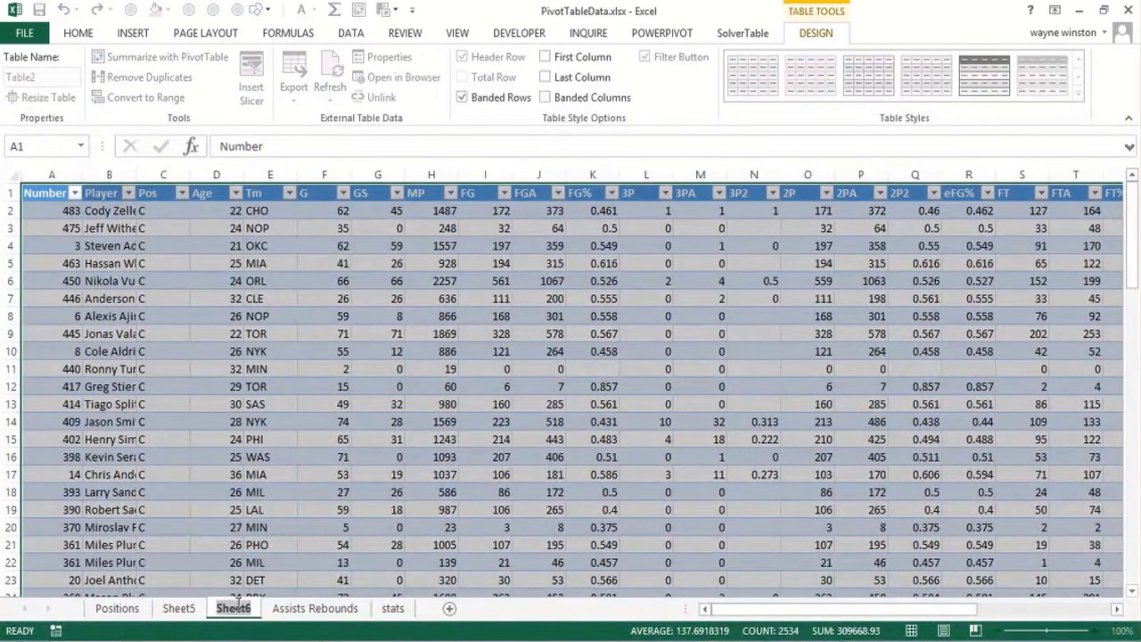
{"action": "type", "text": "Center dat"}
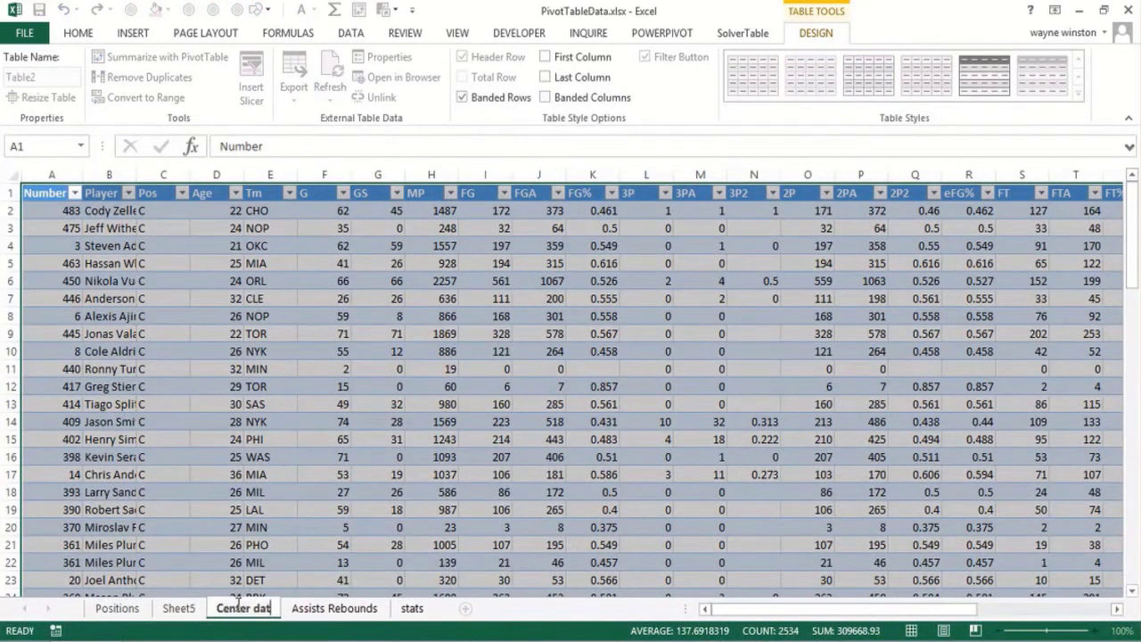
{"action": "type", "text": "a"}
{"action": "left_click_drag", "start_coordinate": [158, 492], "coordinate": [158, 474]}
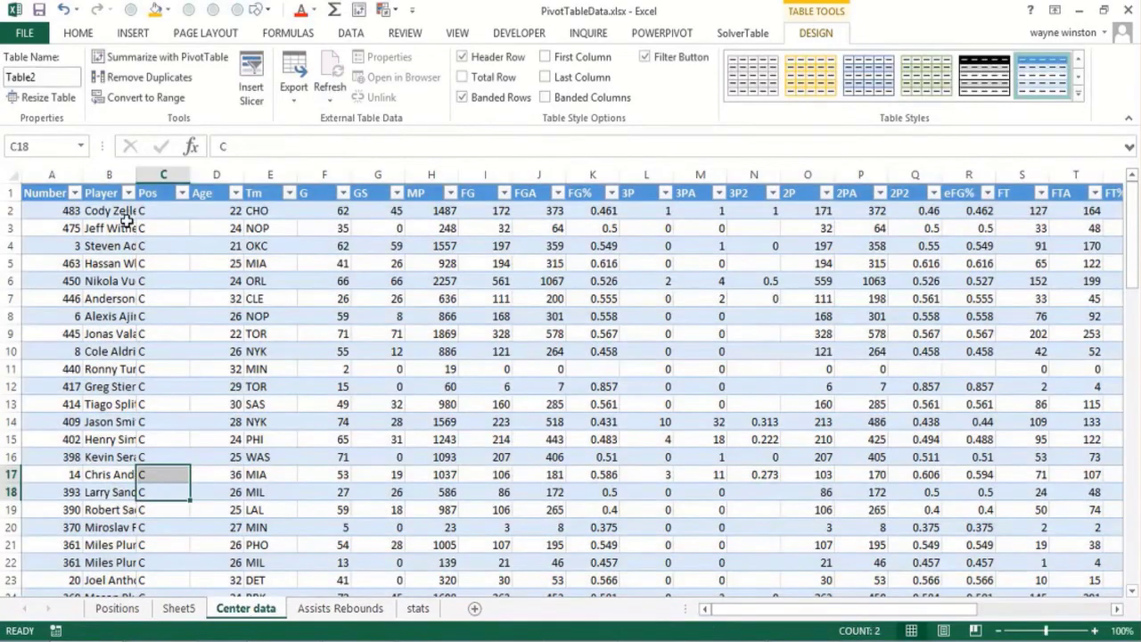
{"action": "left_click", "coordinate": [128, 227]}
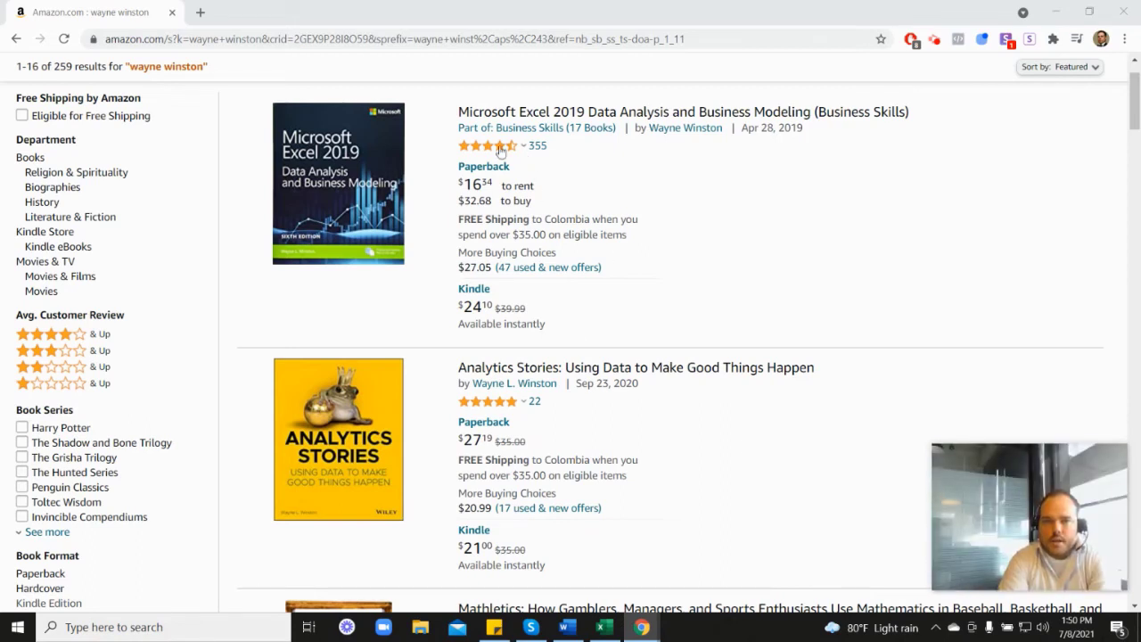
Step: Look through the author's books in the Amazon search results and view the rating breakdown of Marketing Analytics: Data-Driven Techniques with Microsoft Excel
{"action": "mouse_move", "coordinate": [490, 153]}
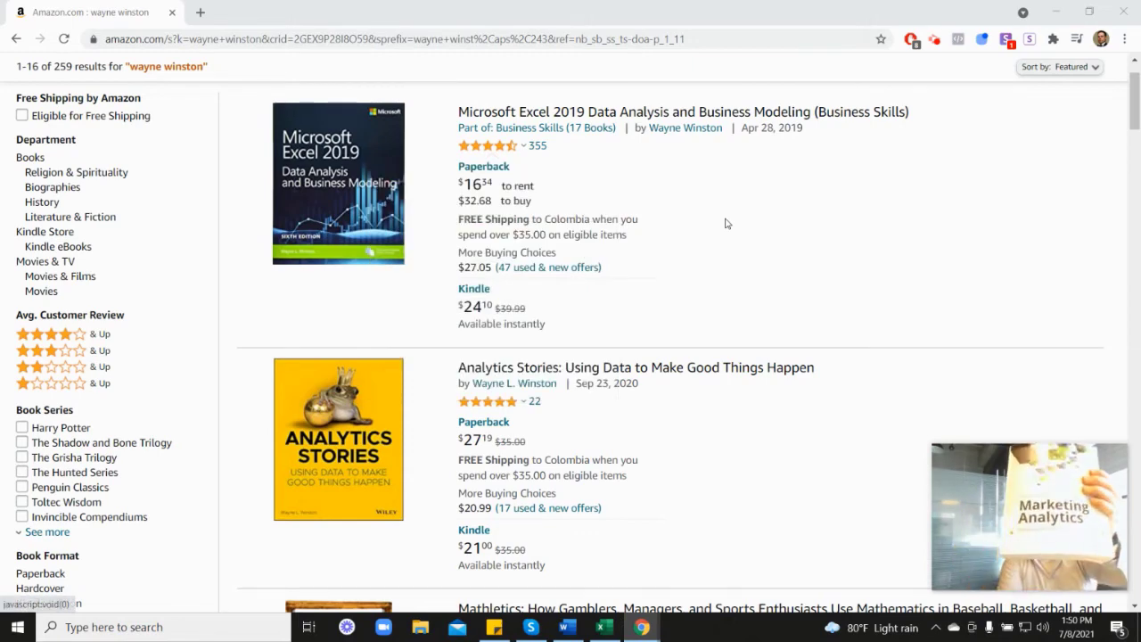
{"action": "scroll", "coordinate": [1012, 369], "scroll_direction": "down", "scroll_amount": 5}
{"action": "scroll", "coordinate": [630, 446], "scroll_direction": "down", "scroll_amount": 3}
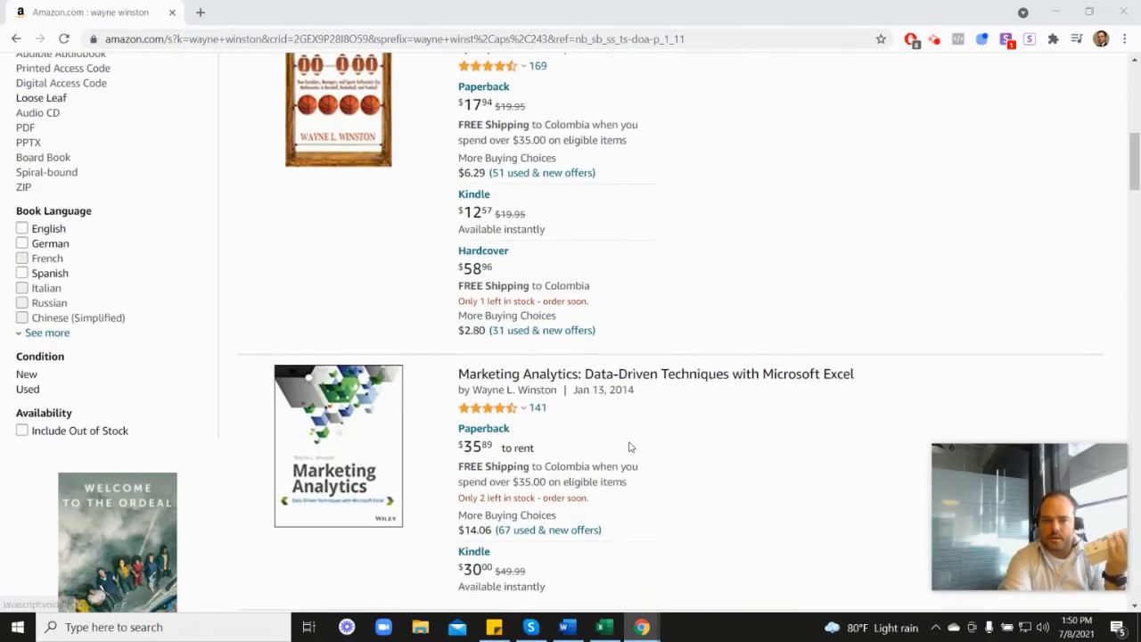
{"action": "mouse_move", "coordinate": [504, 336]}
{"action": "scroll", "coordinate": [663, 339], "scroll_direction": "up", "scroll_amount": 6}
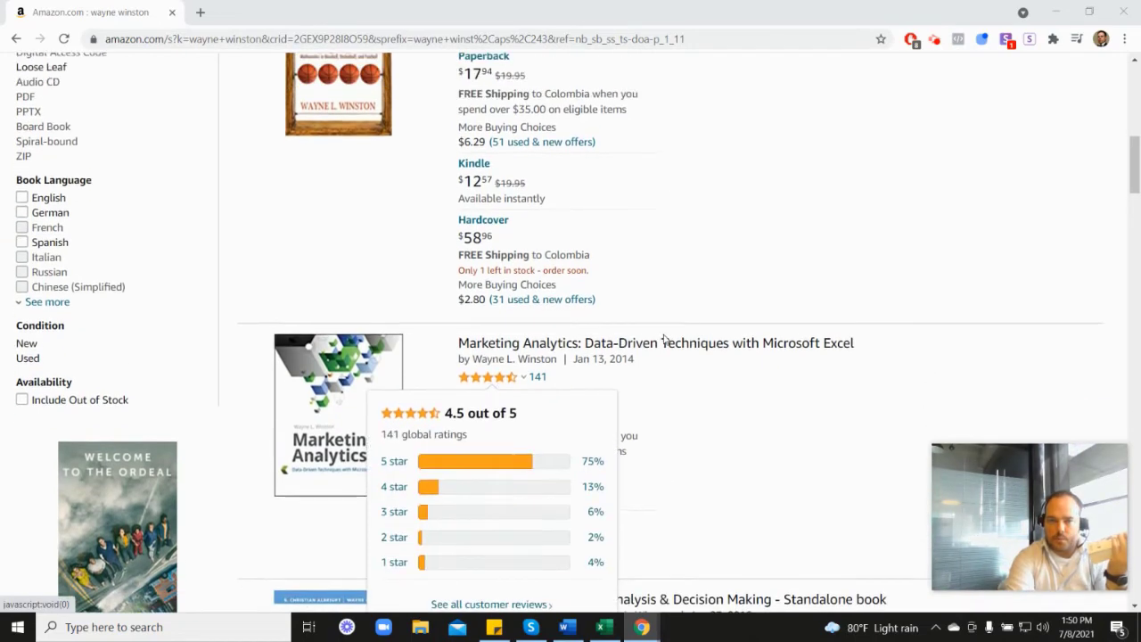